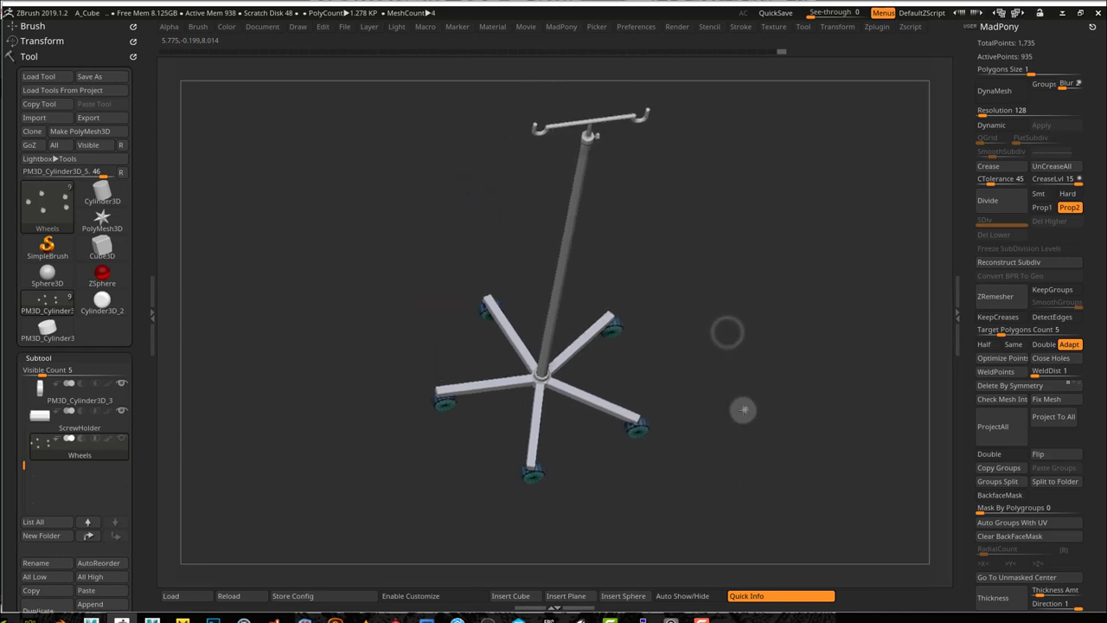
left_click_drag(743, 409, 741, 407)
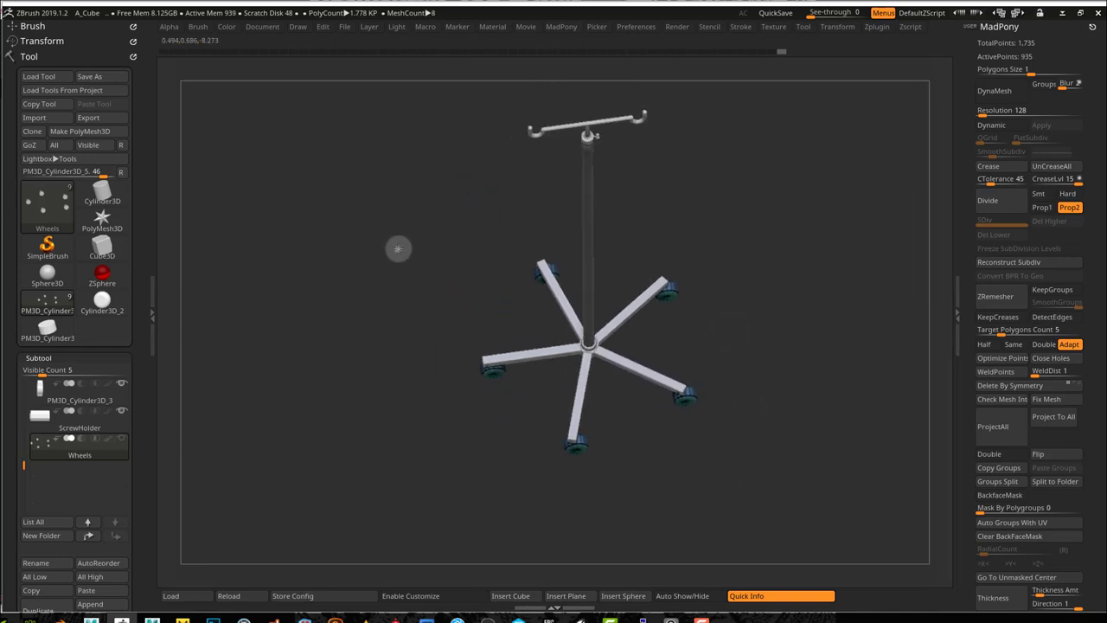
left_click_drag(398, 249, 468, 225, "ctrl+shift")
key("space")
left_click(469, 413)
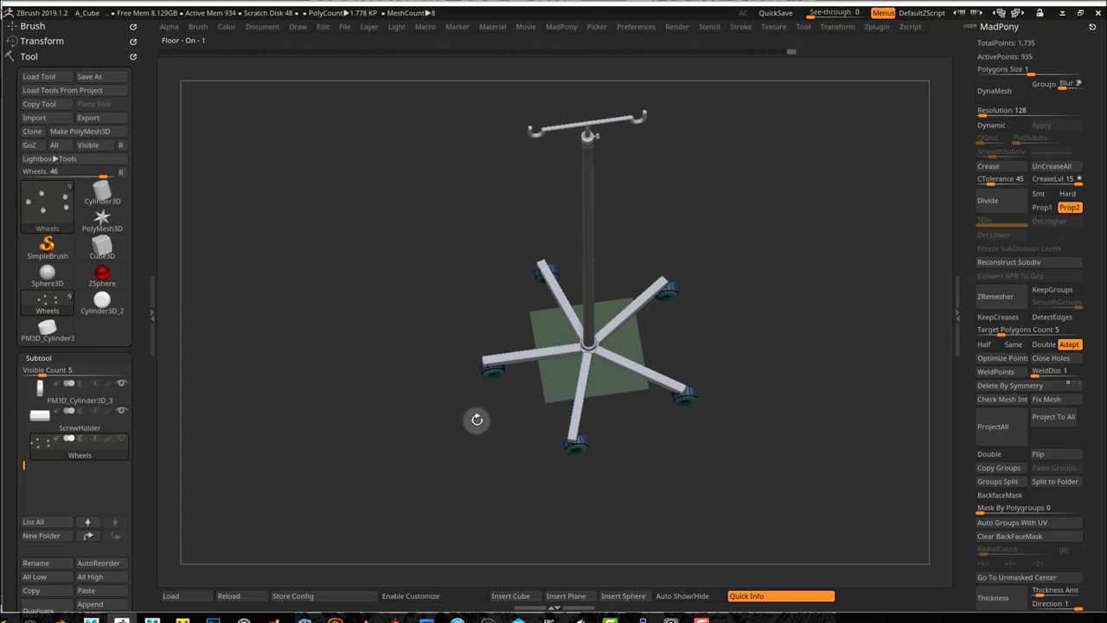
left_click(415, 353)
Set SelectLasso as the active selection brush, skipping the selection brush note until the next restart
key("space")
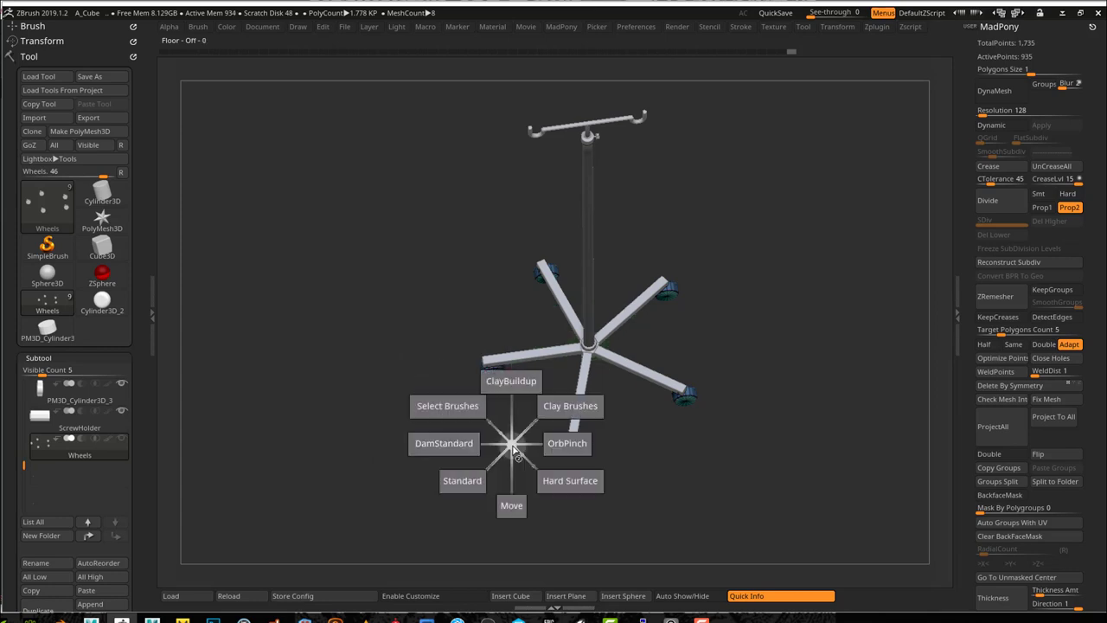
left_click(461, 406)
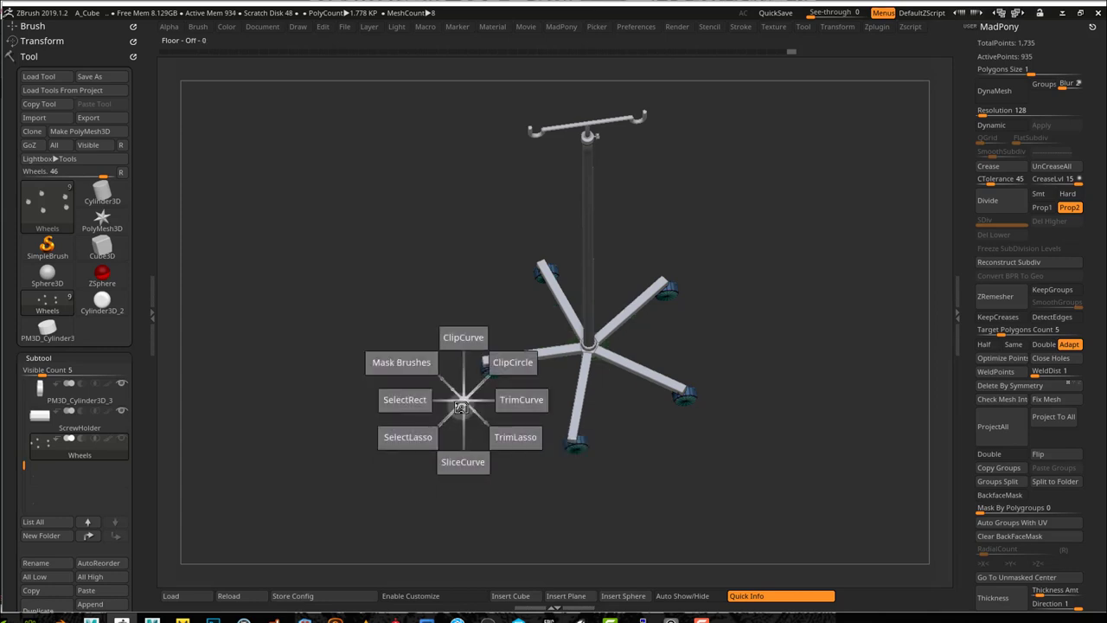
left_click(397, 403)
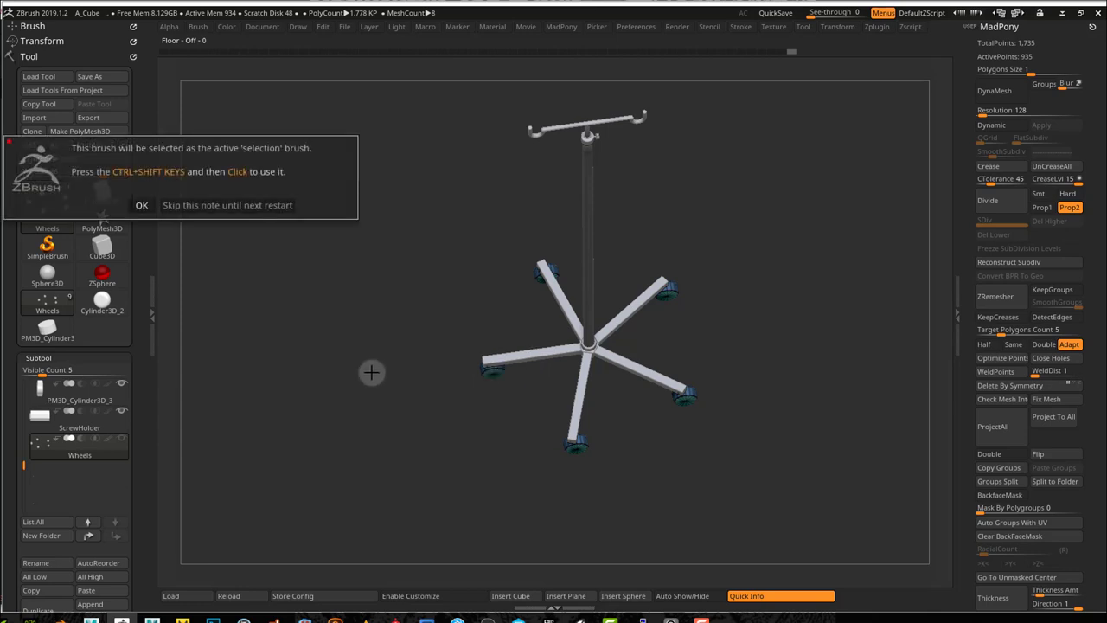
left_click(282, 208)
key("space")
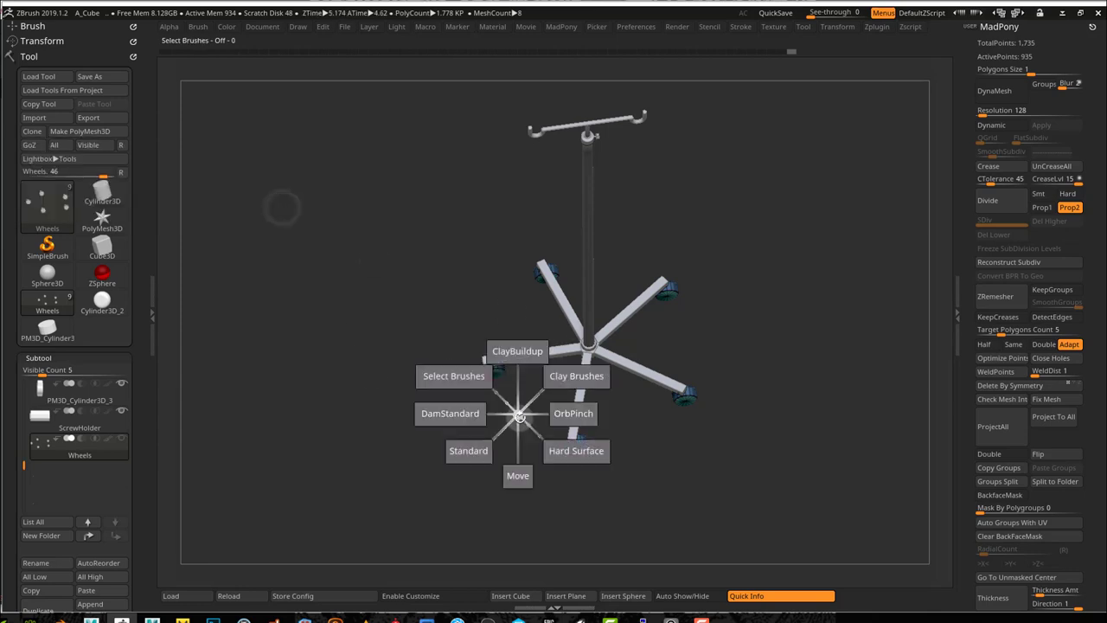
left_click(458, 374)
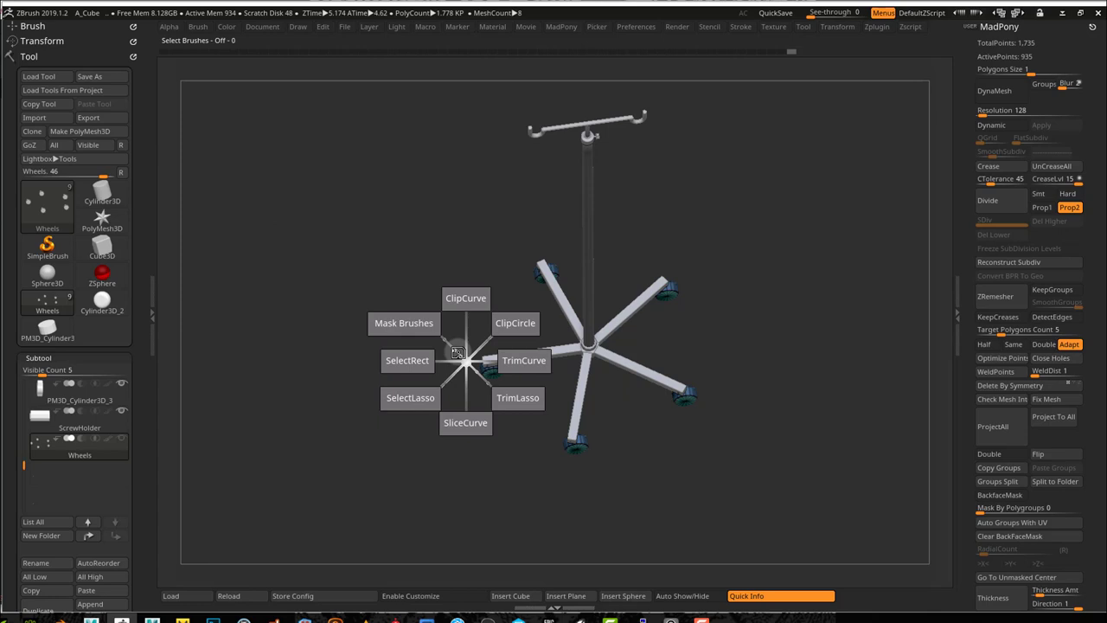
left_click(400, 415)
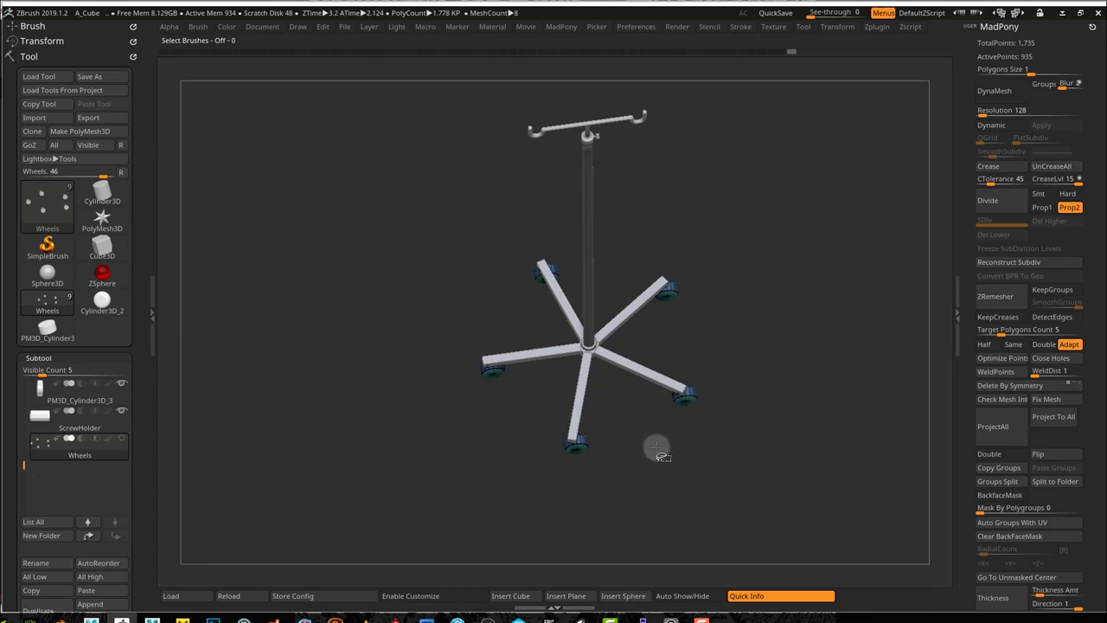
Isolate the wheel on the stand's front-right leg with a lasso selection and delete the other four hidden wheels
mouse_move(648, 469)
left_mouse_down("ctrl+shift")
mouse_move(388, 415)
mouse_move(415, 179)
mouse_move(519, 173)
mouse_move(668, 218)
mouse_move(686, 302)
mouse_move(617, 390)
mouse_move(625, 384)
left_mouse_up("ctrl+shift")
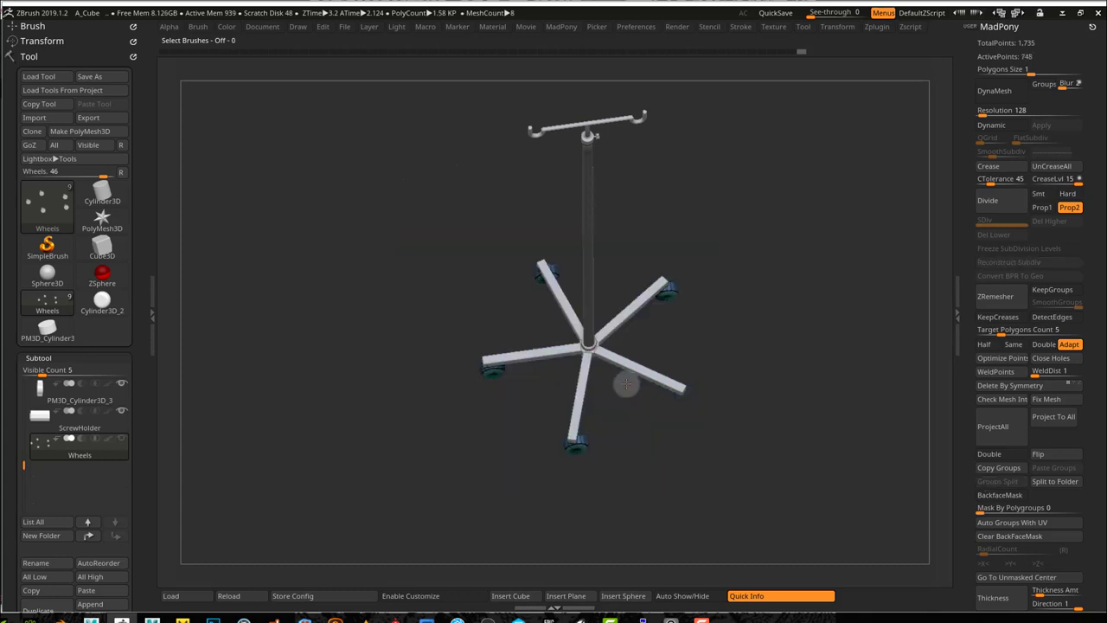
left_click(672, 415, "ctrl+shift")
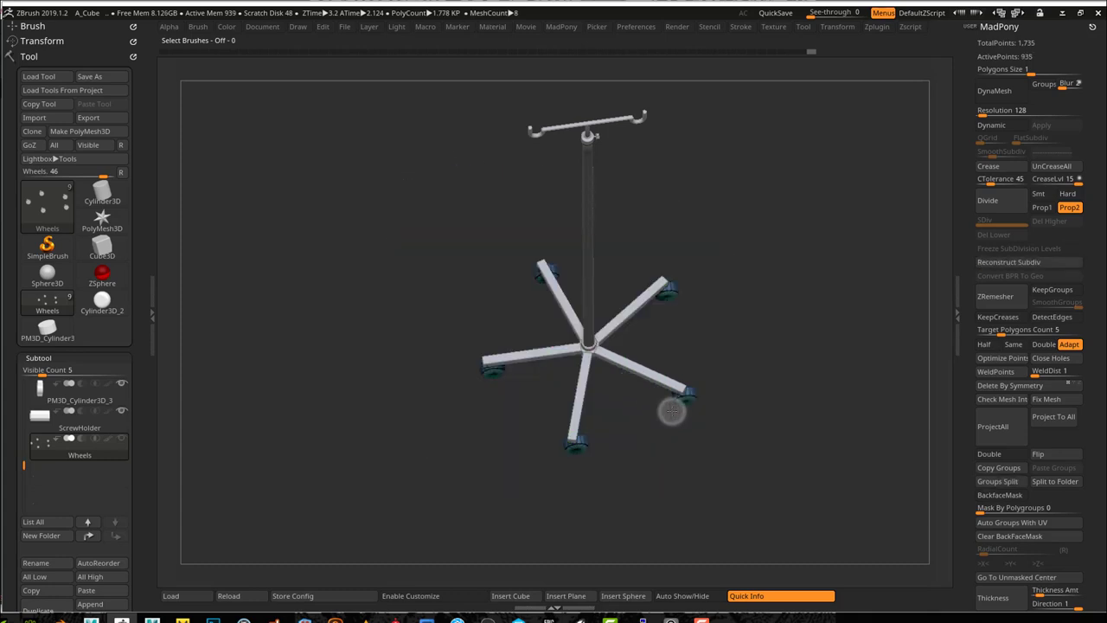
left_click(672, 412, "ctrl+shift")
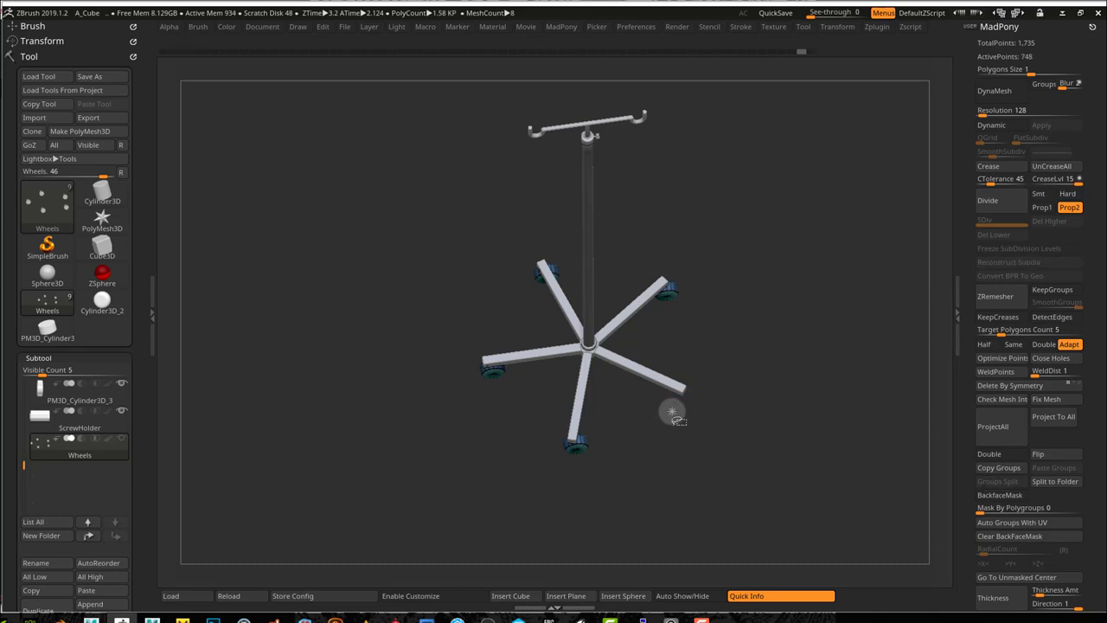
left_click_drag(672, 411, 675, 467, "ctrl+shift")
key("space")
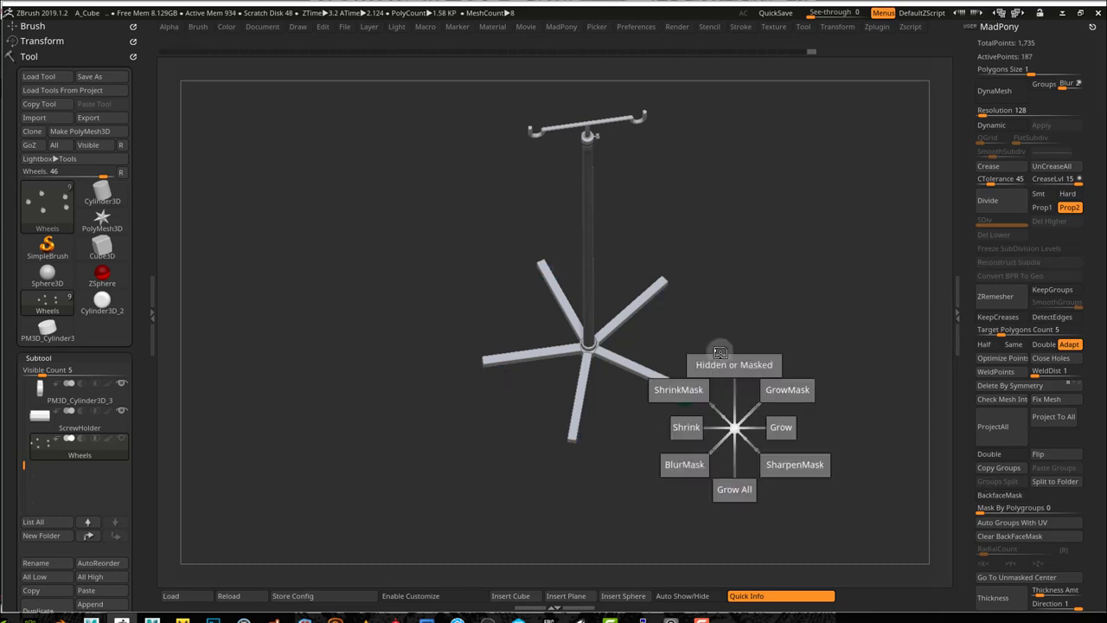
mouse_move(717, 332)
left_click(717, 272)
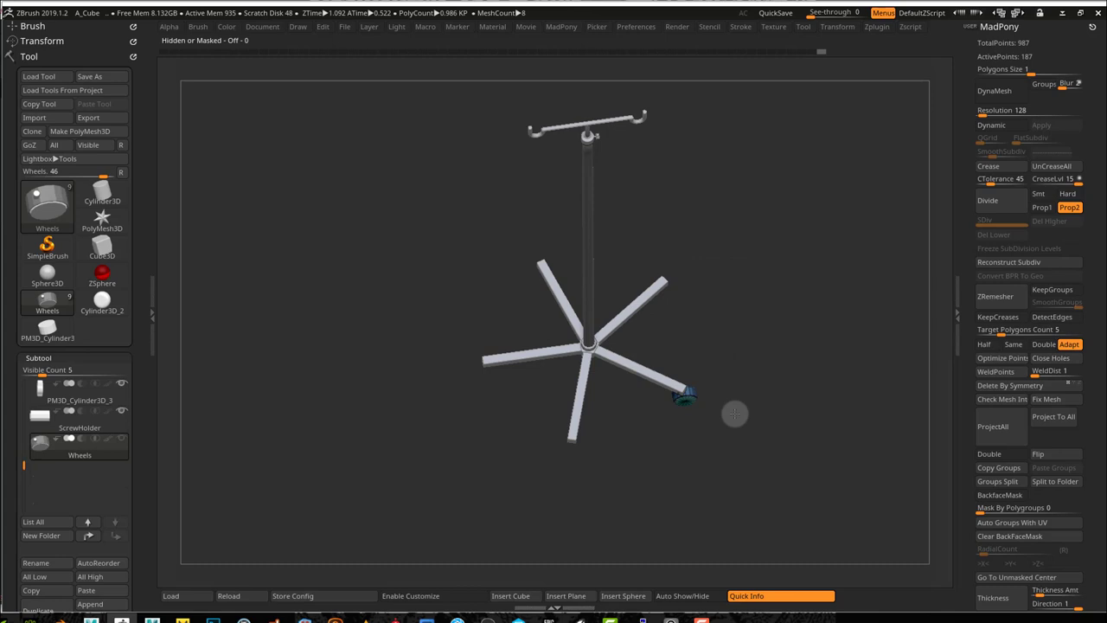
Show only the blue outer polygroup of the remaining wheel's curved fender
right_click_drag(735, 413, 834, 451, "ctrl")
right_click_drag(853, 492, 729, 269, "alt")
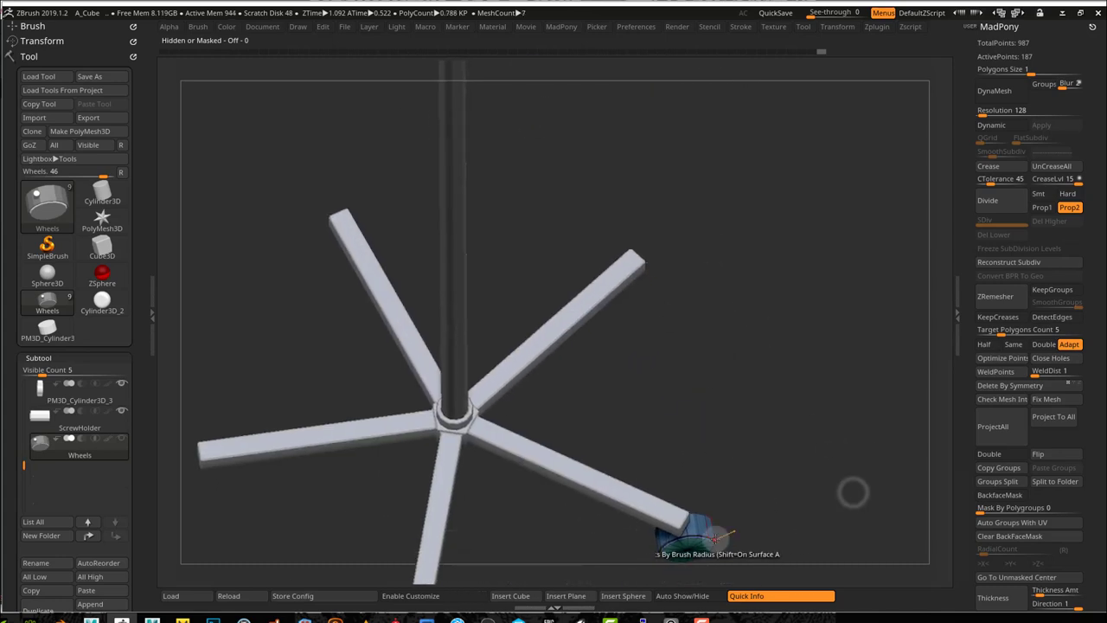
right_click_drag(852, 452, 755, 268, "ctrl")
left_click_drag(790, 299, 828, 397, "ctrl")
right_click_drag(819, 306, 815, 304)
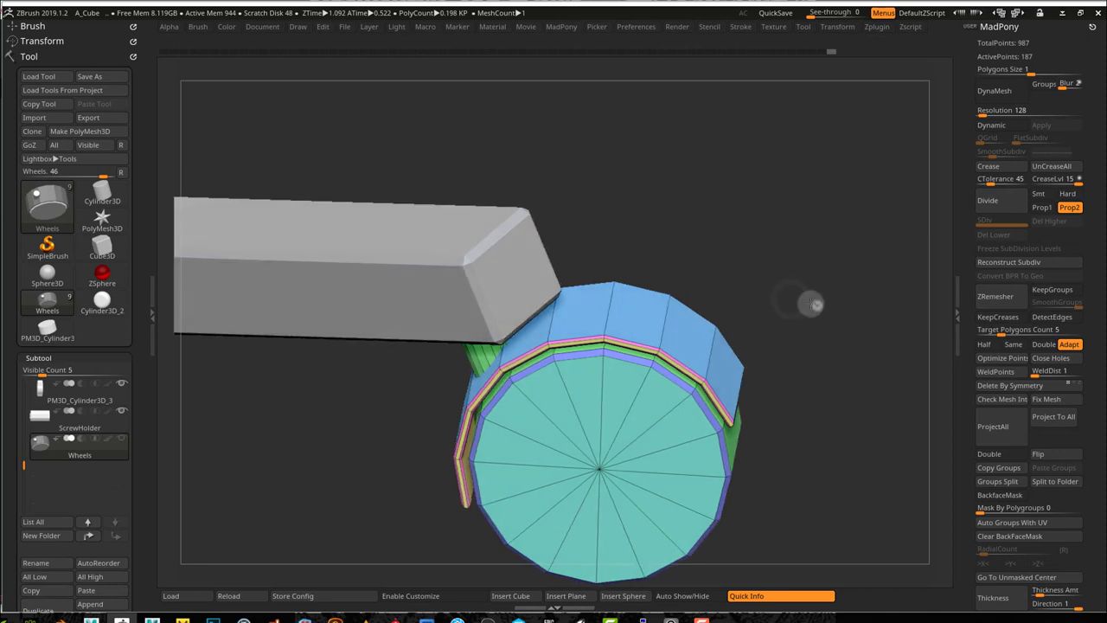
left_click_drag(814, 303, 808, 308)
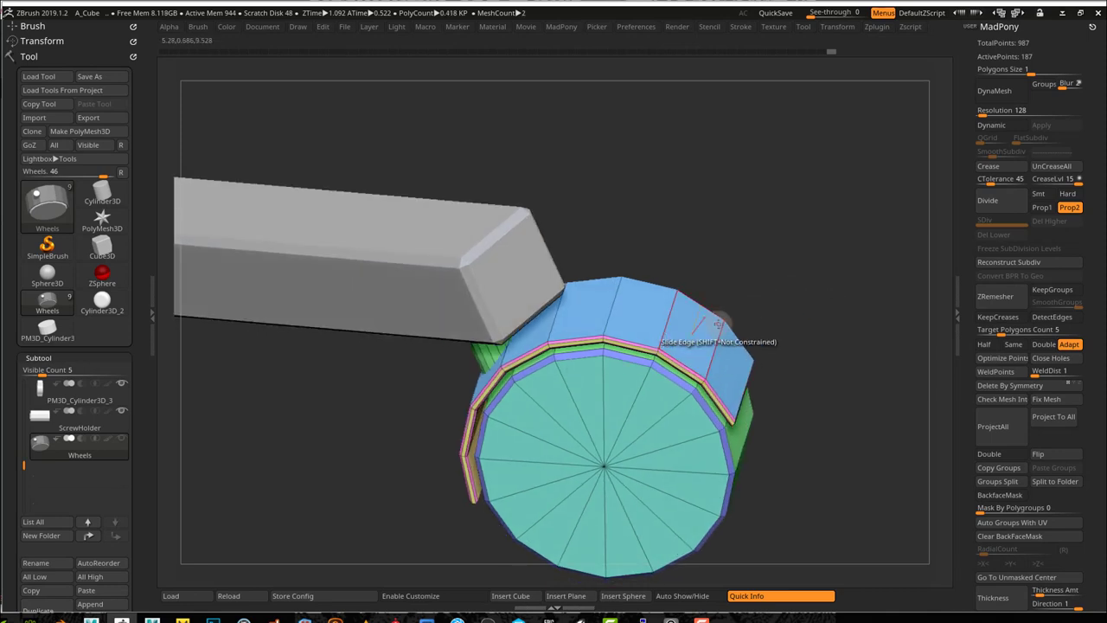
left_click(695, 359, "ctrl+shift")
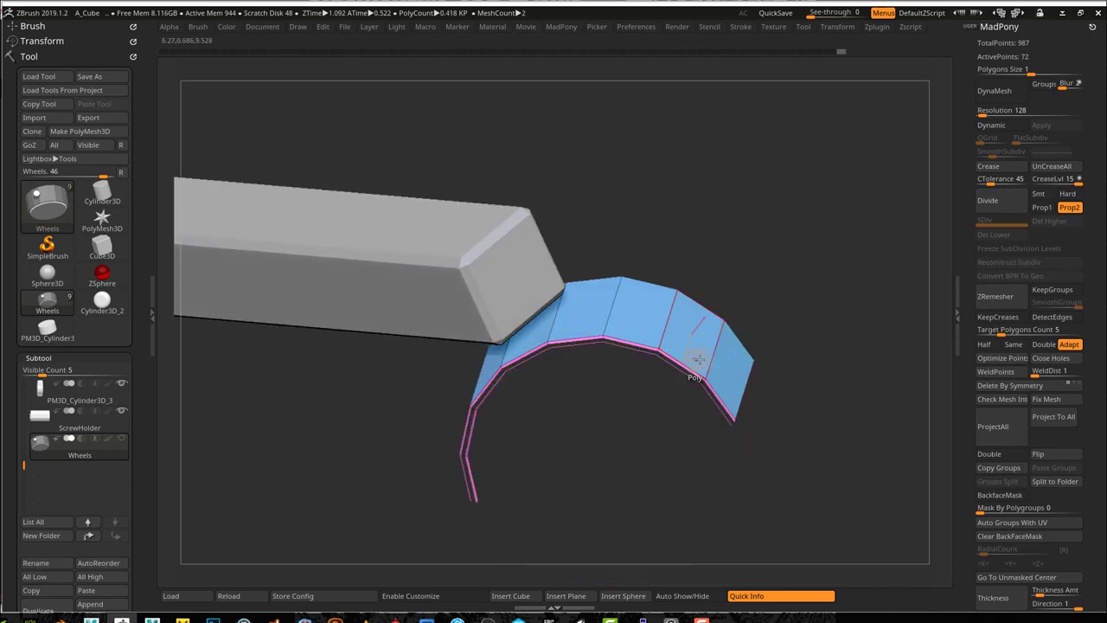
Expand the visible part to the complete fender with Grow All and split the hidden wheel parts into a separate subtool
left_click_drag(831, 408, 823, 362)
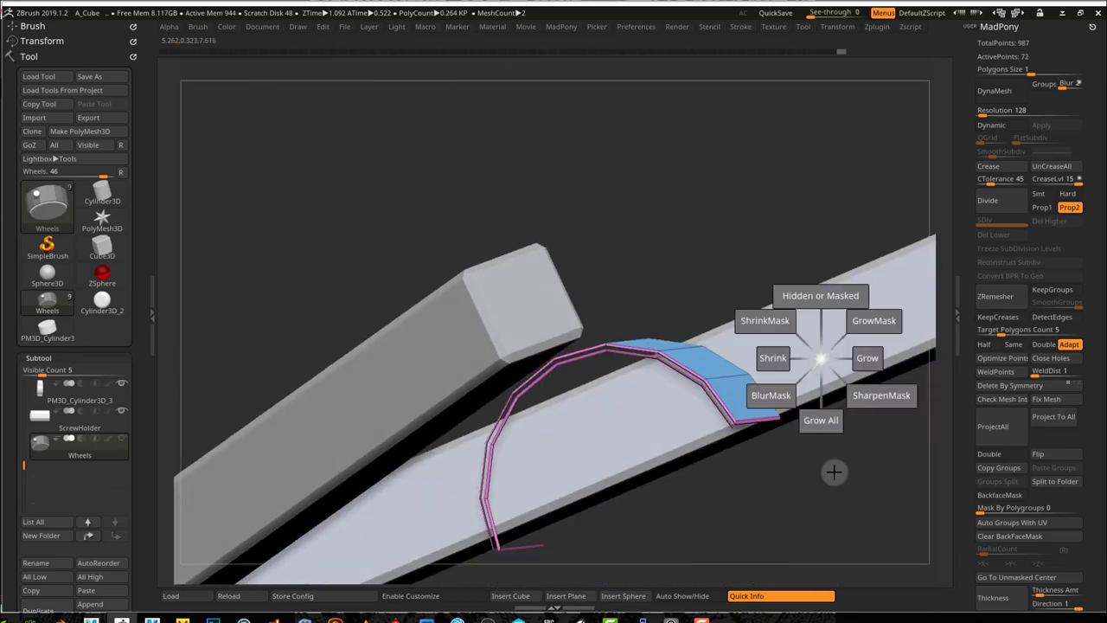
left_click(833, 480, "ctrl+shift")
left_click_drag(837, 458, 842, 476)
left_click(804, 400, "ctrl+shift")
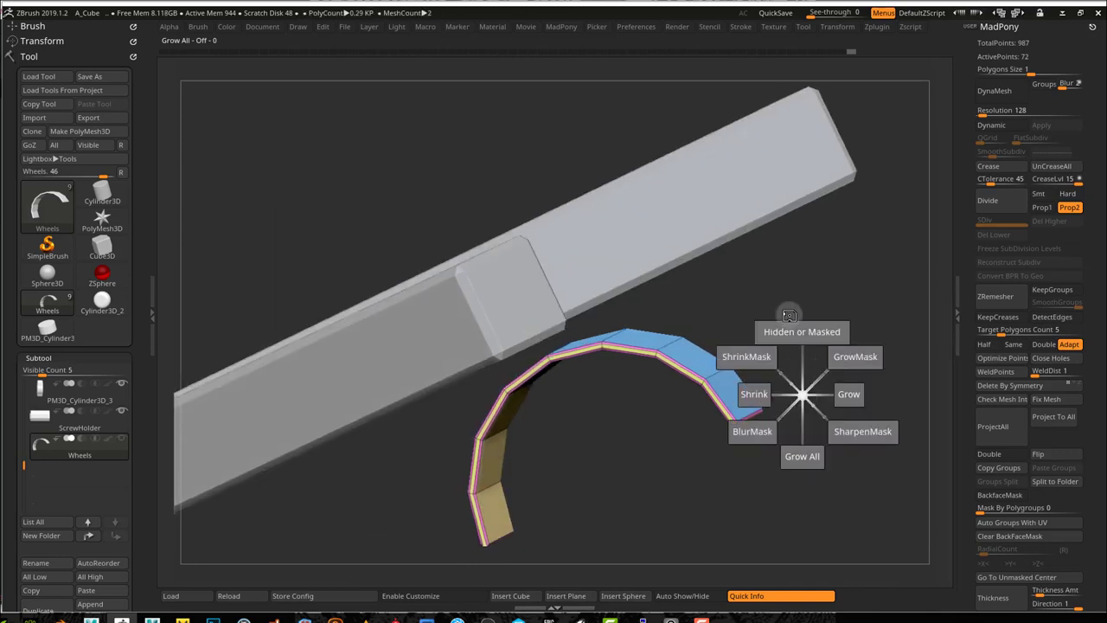
left_click(789, 316)
left_click(817, 275)
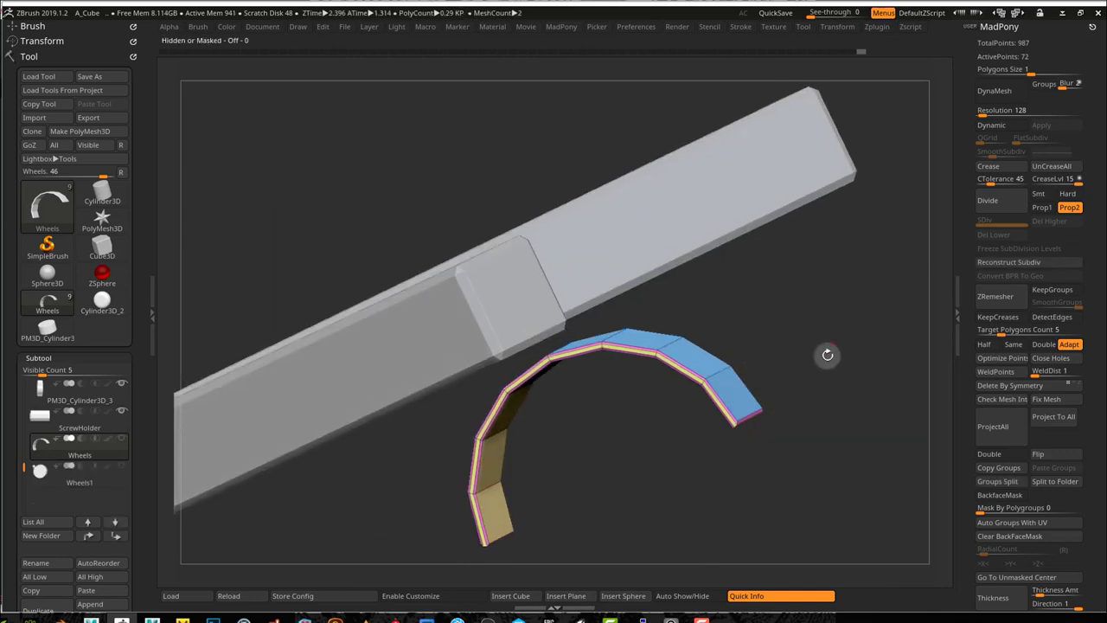
Inset one outer polygon near the fender's free end using the ZModeler Inset action with the A Single Poly target
left_click_drag(819, 366, 813, 405)
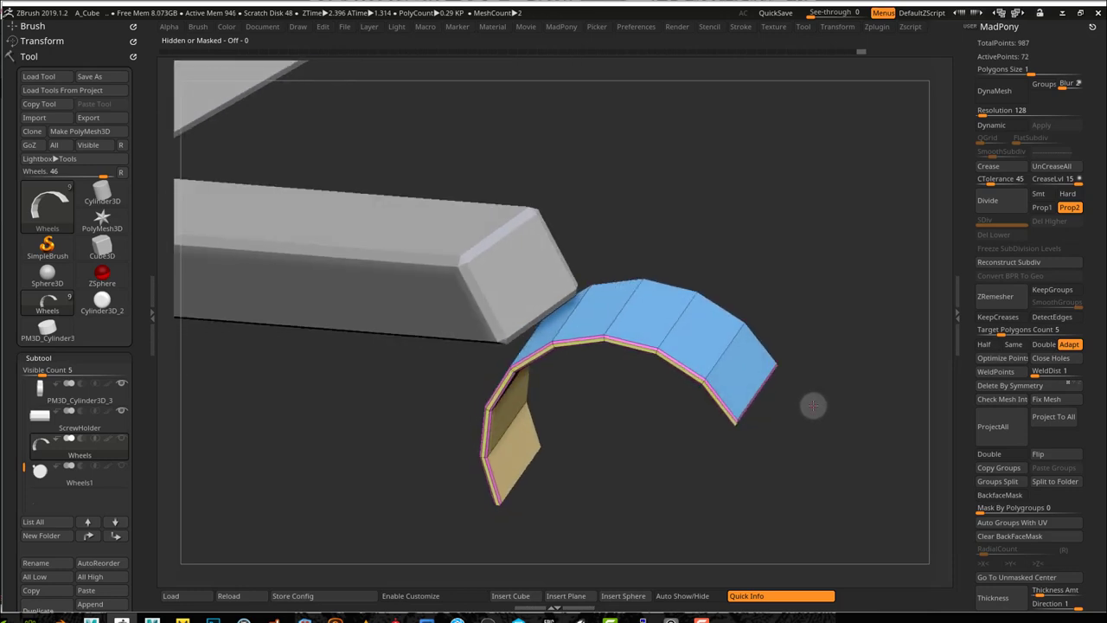
right_click(812, 401)
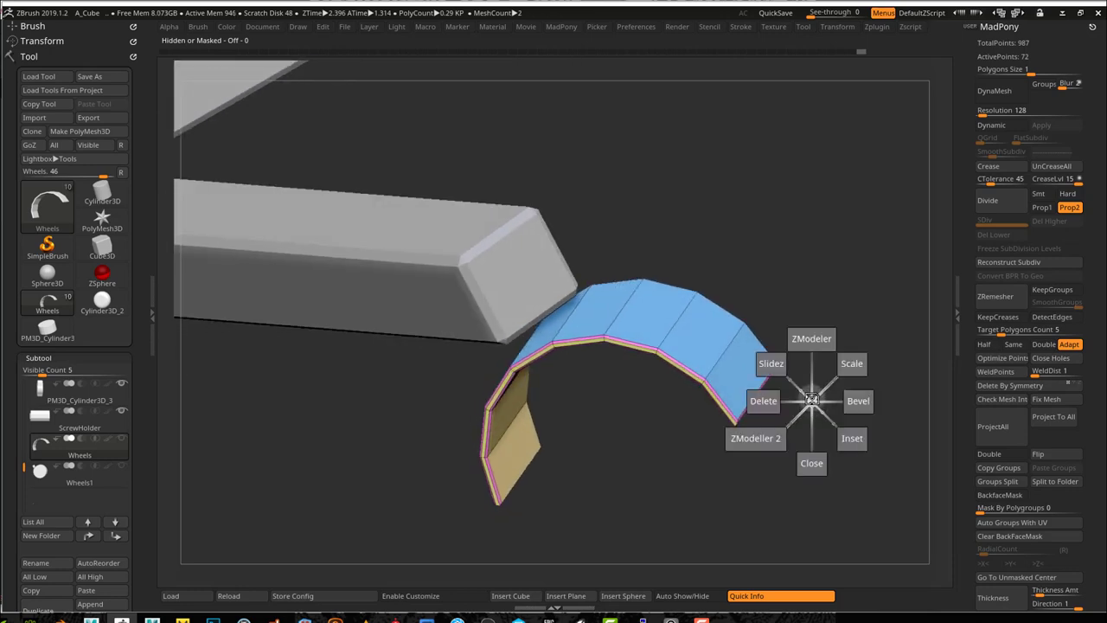
left_click(863, 469)
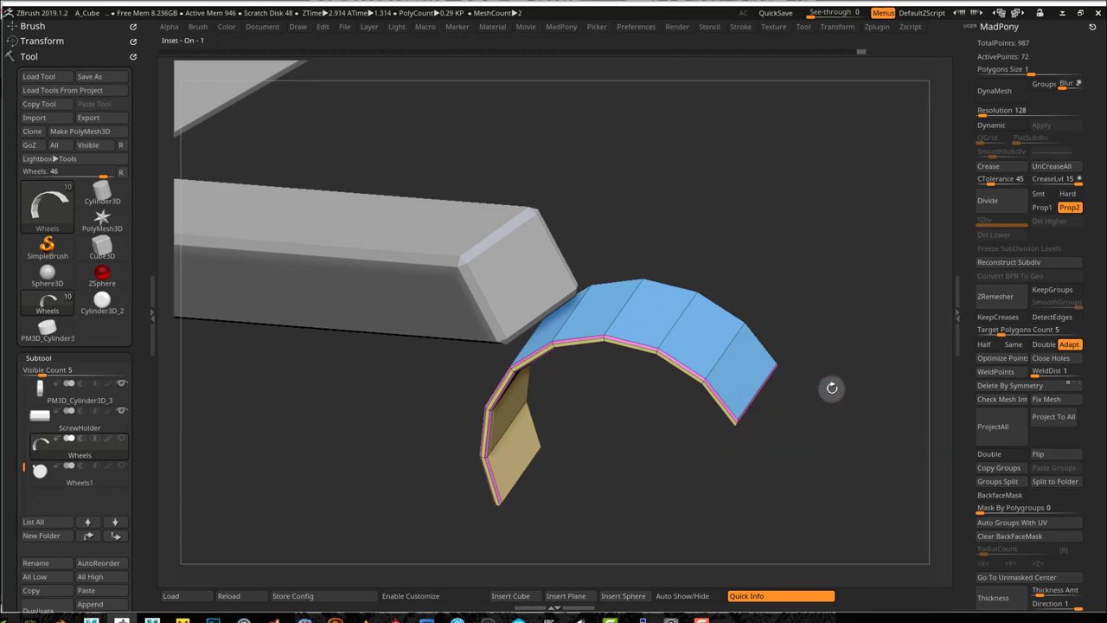
left_click_drag(831, 389, 830, 414)
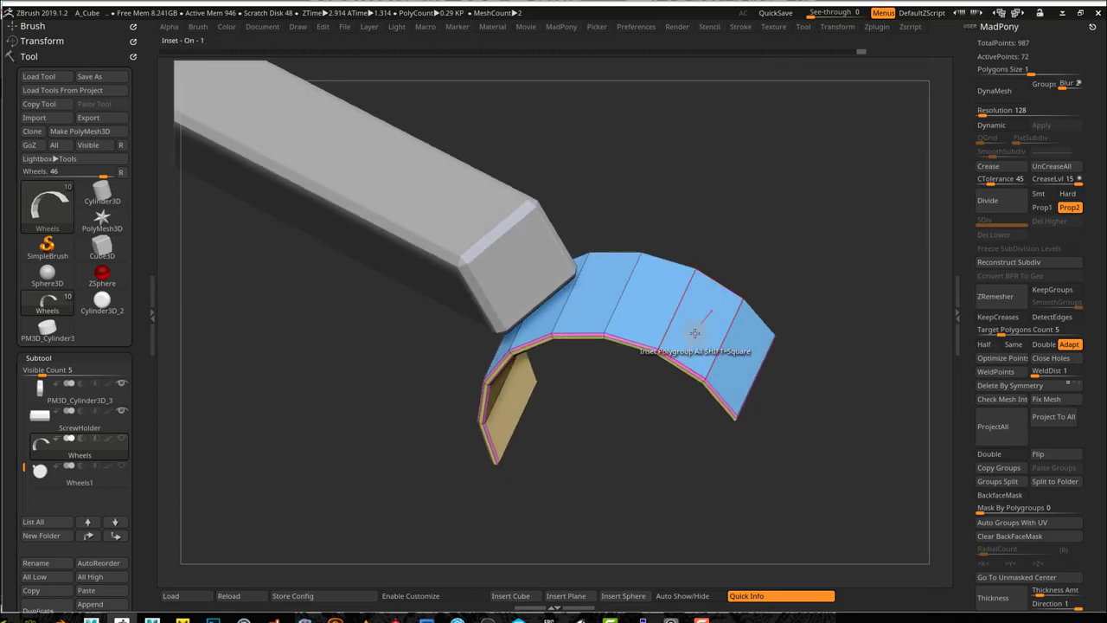
key("space")
left_click(575, 277)
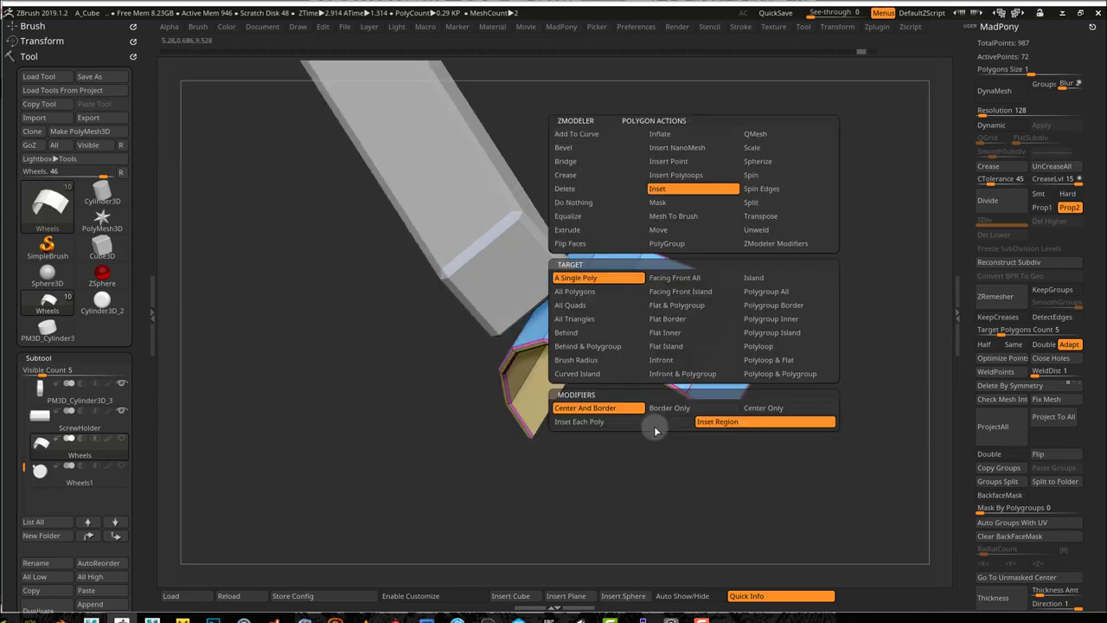
left_click(655, 421)
left_click_drag(691, 338, 676, 321)
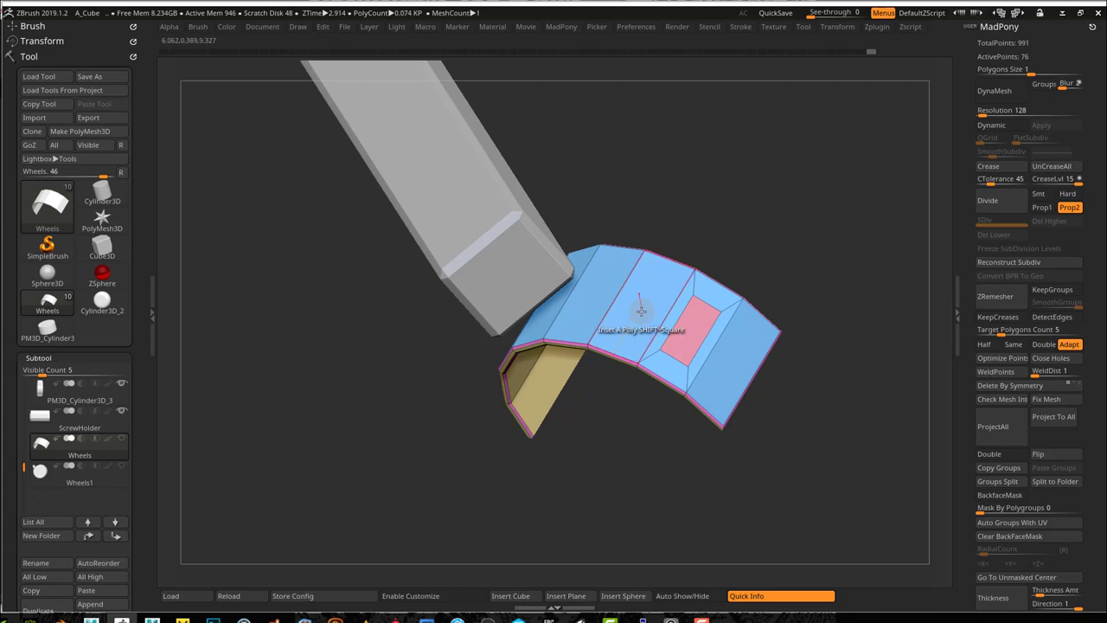
Extrude the inset face outward from the fender with ZModeler to form a protruding rectangular block
left_click_drag(795, 272, 825, 332)
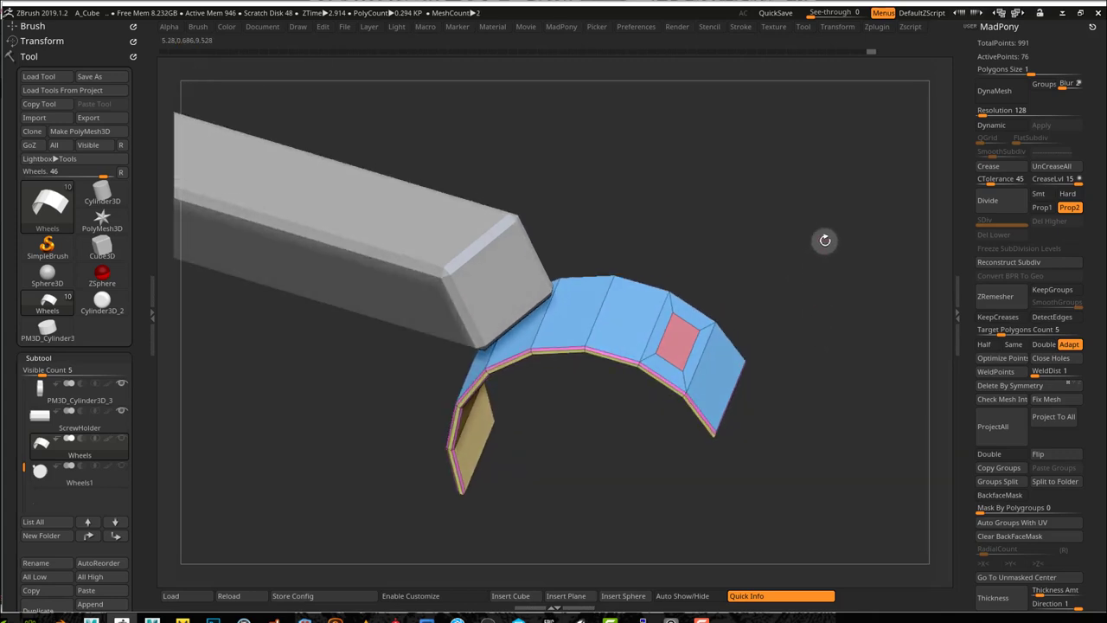
key("space")
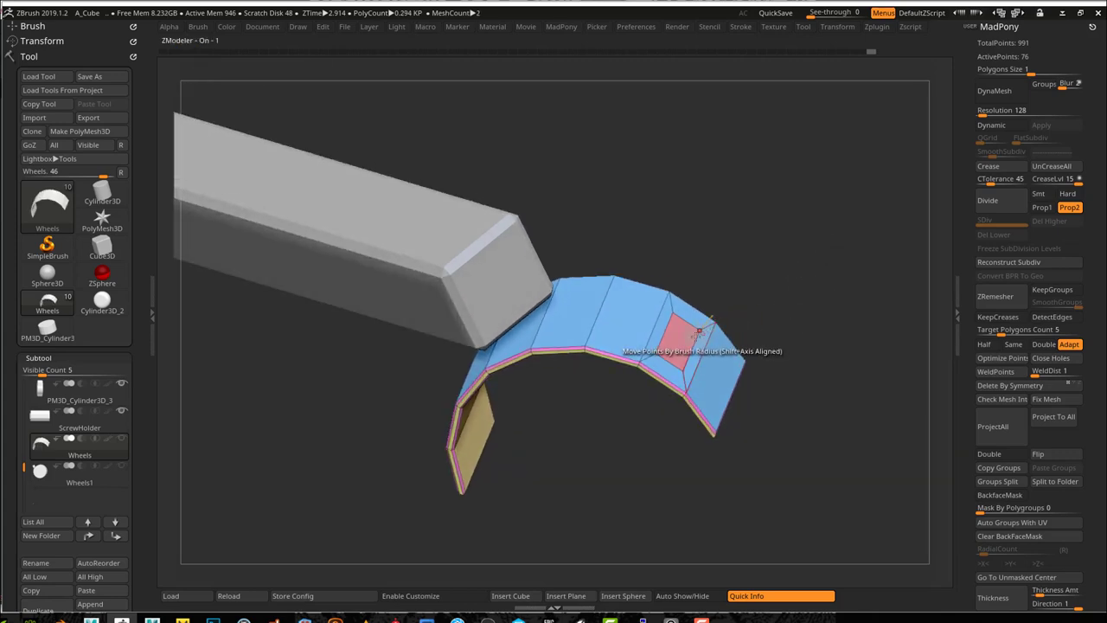
left_click_drag(683, 339, 765, 269)
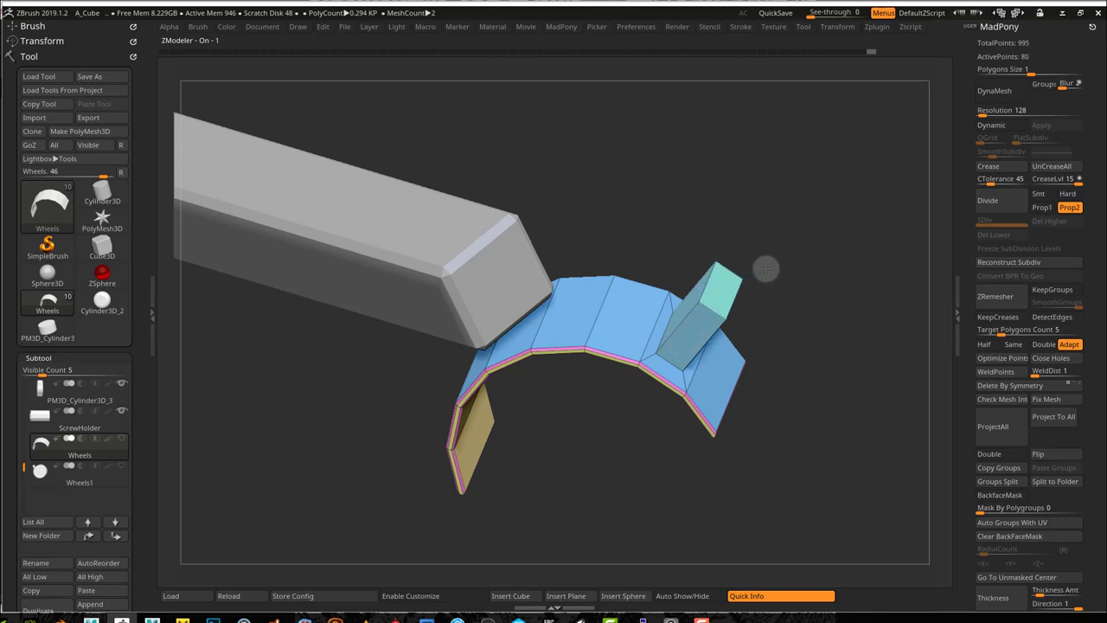
Bevel the edge loops of the protruding block on the fender with the ZModeler Bevel action on EdgeLoop Complete
left_click_drag(751, 426, 786, 407)
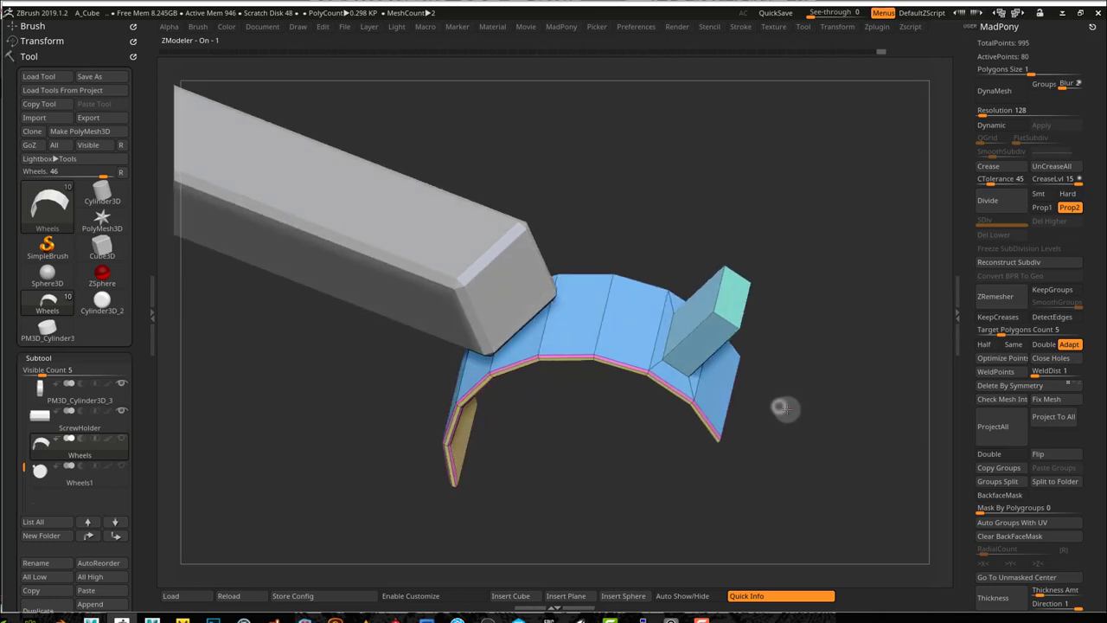
right_click_drag(786, 406, 870, 405)
left_click_drag(824, 343, 821, 338)
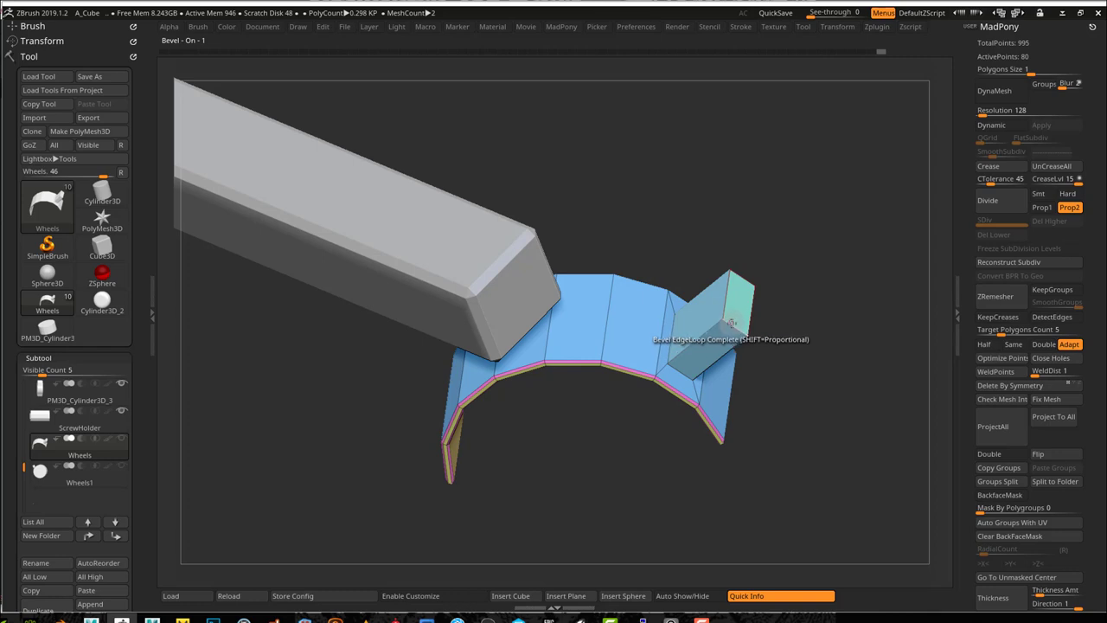
left_click_drag(730, 323, 728, 332)
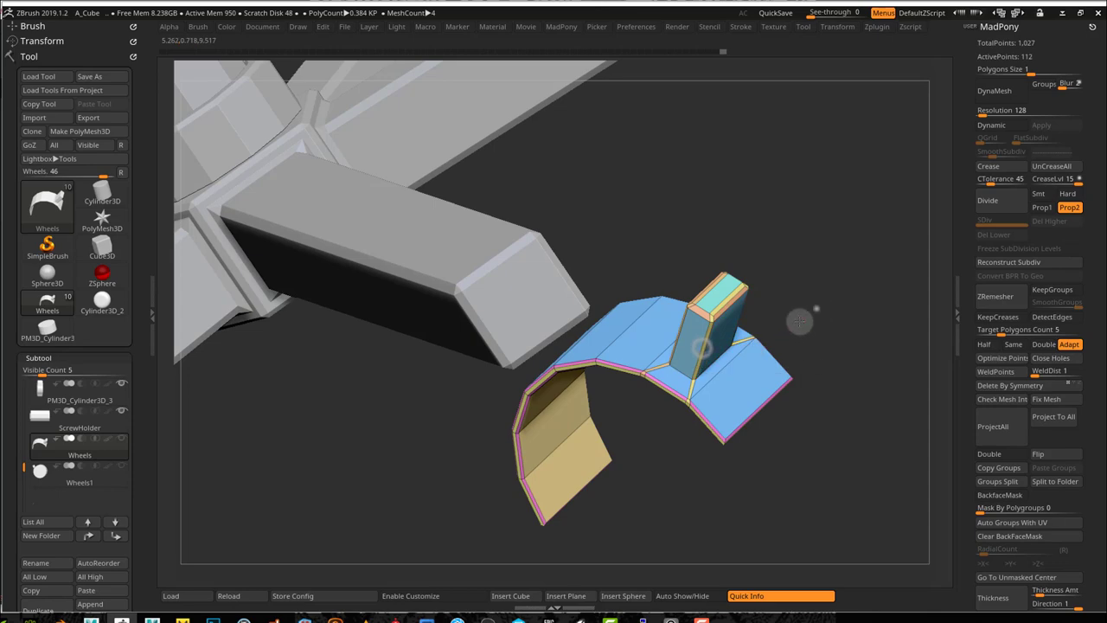
left_click_drag(798, 317, 696, 342)
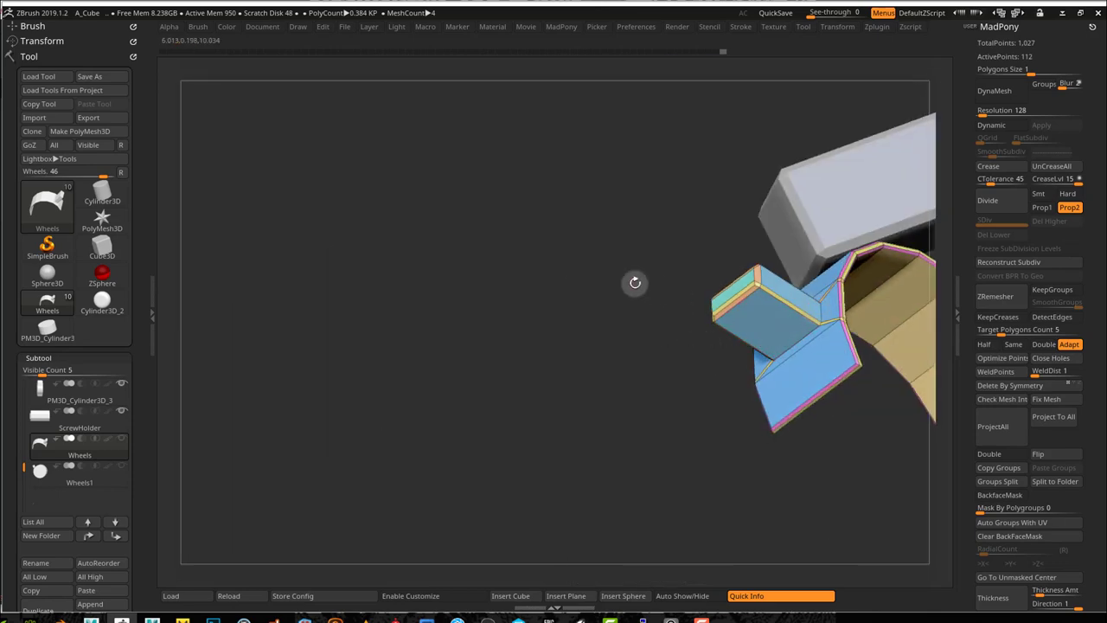
left_click_drag(635, 282, 702, 360)
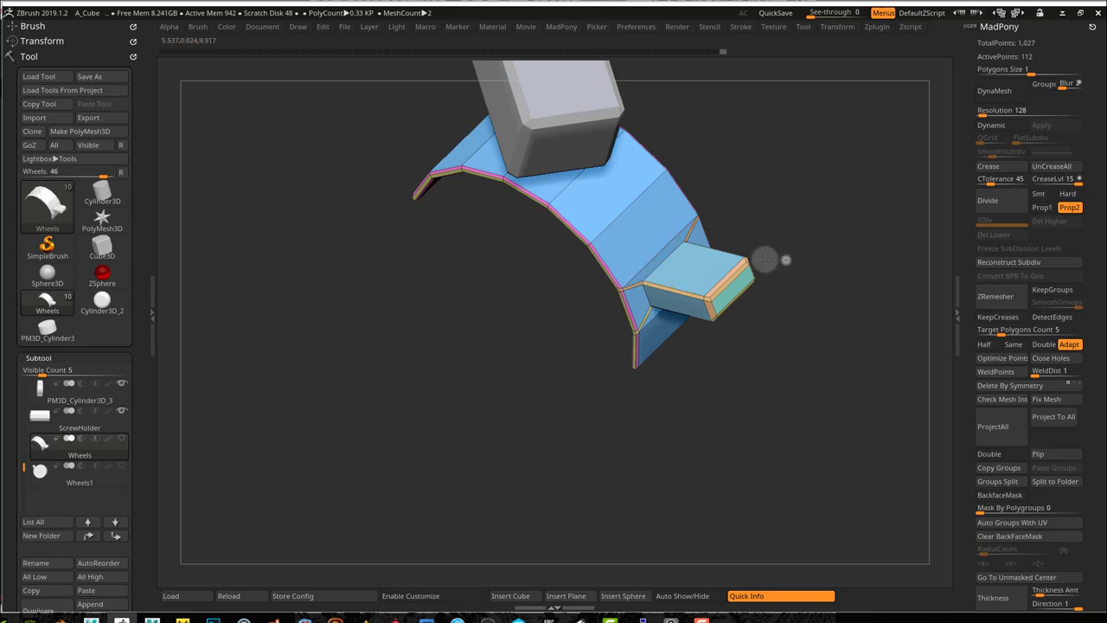
left_click_drag(786, 259, 817, 277)
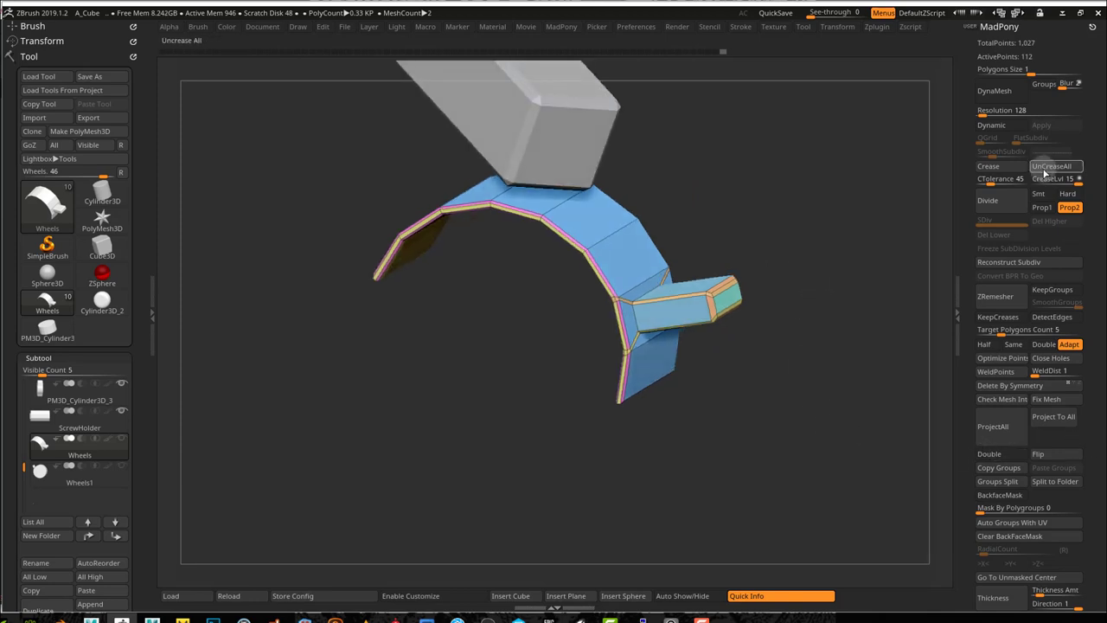
QuickSave the project and unwrap the fender's UVs with UV Master
left_click(1003, 27)
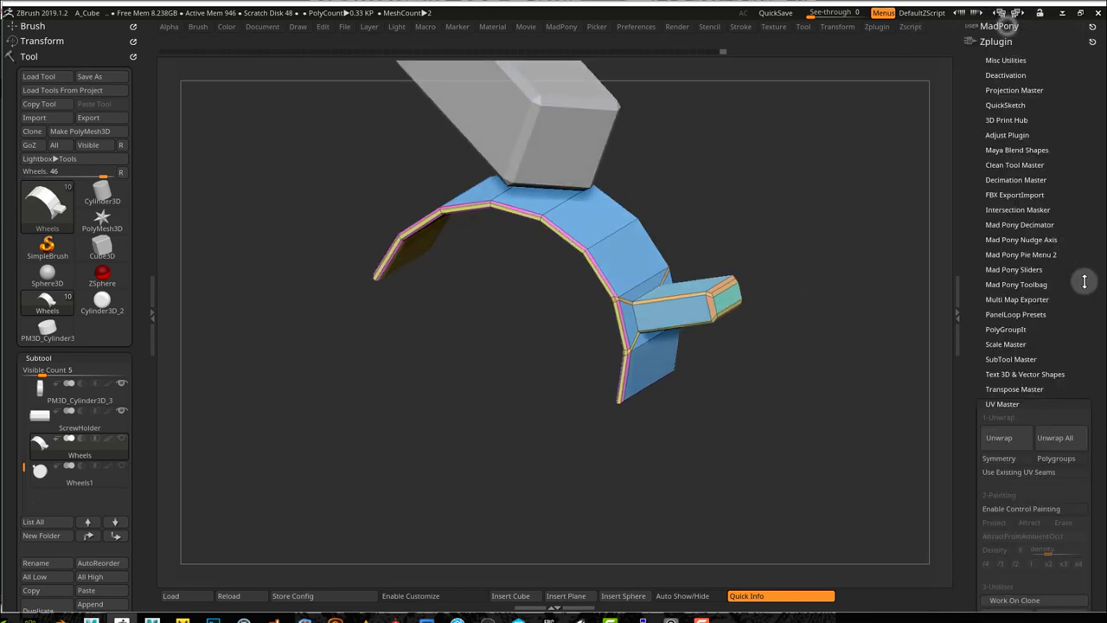
left_click_drag(1010, 403, 1010, 370)
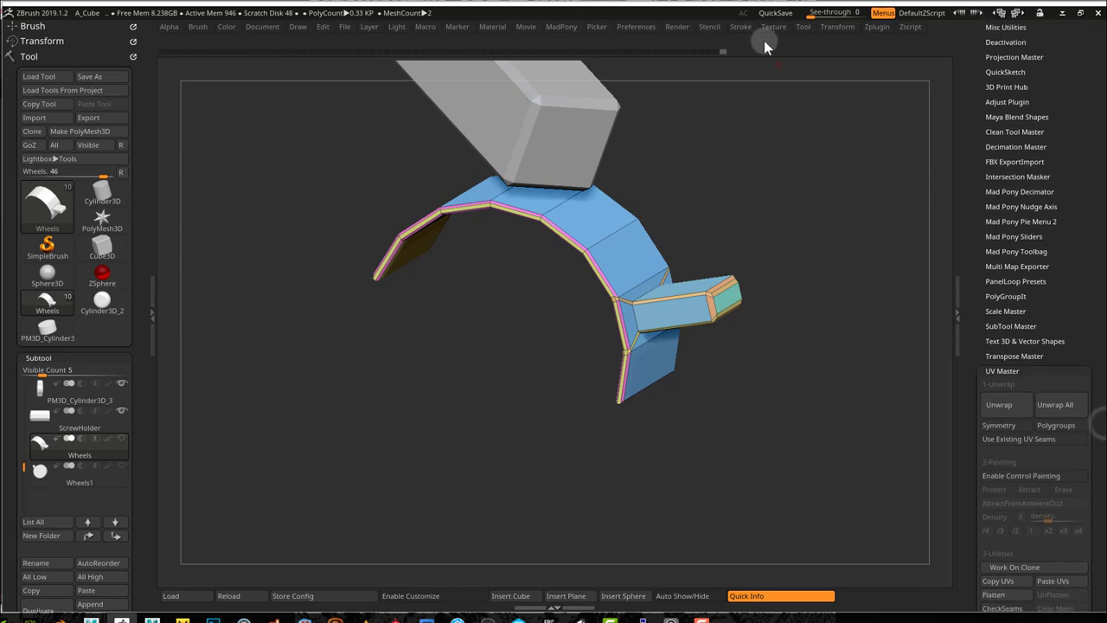
left_click(776, 13)
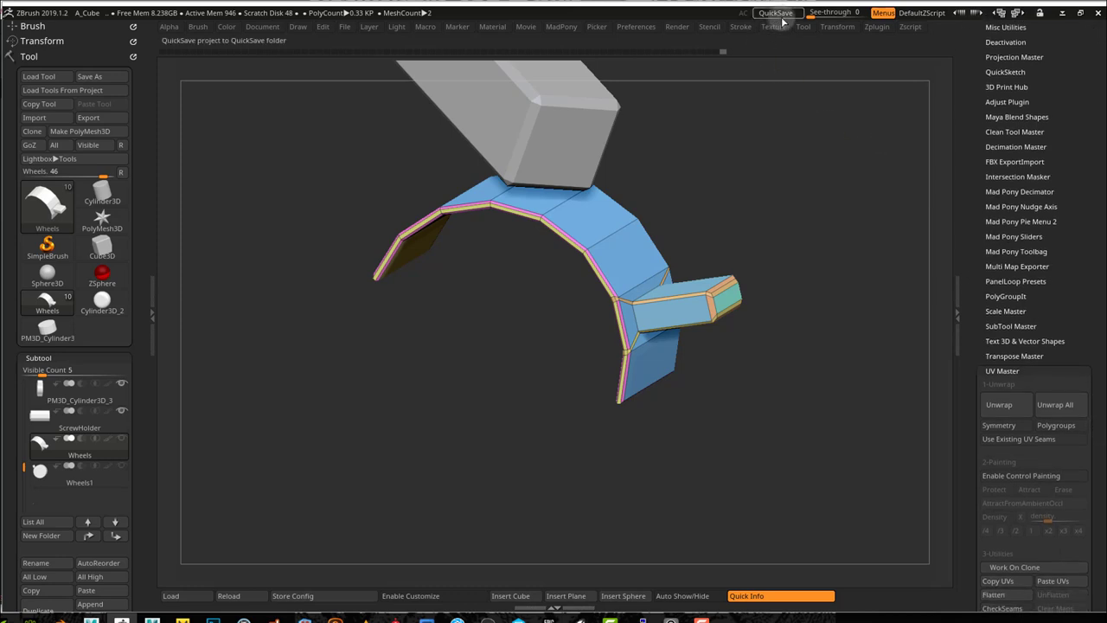
left_click(998, 404)
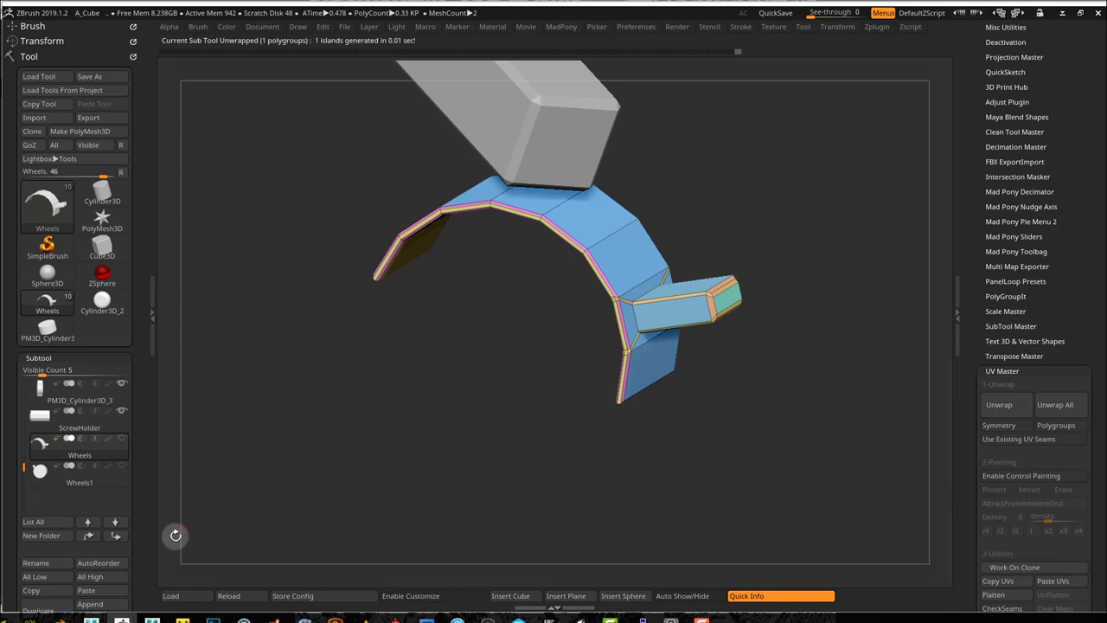
Merge the fender subtool down with the wheel parts subtool, with the Uv option enabled
scroll(136, 489, "down", 3)
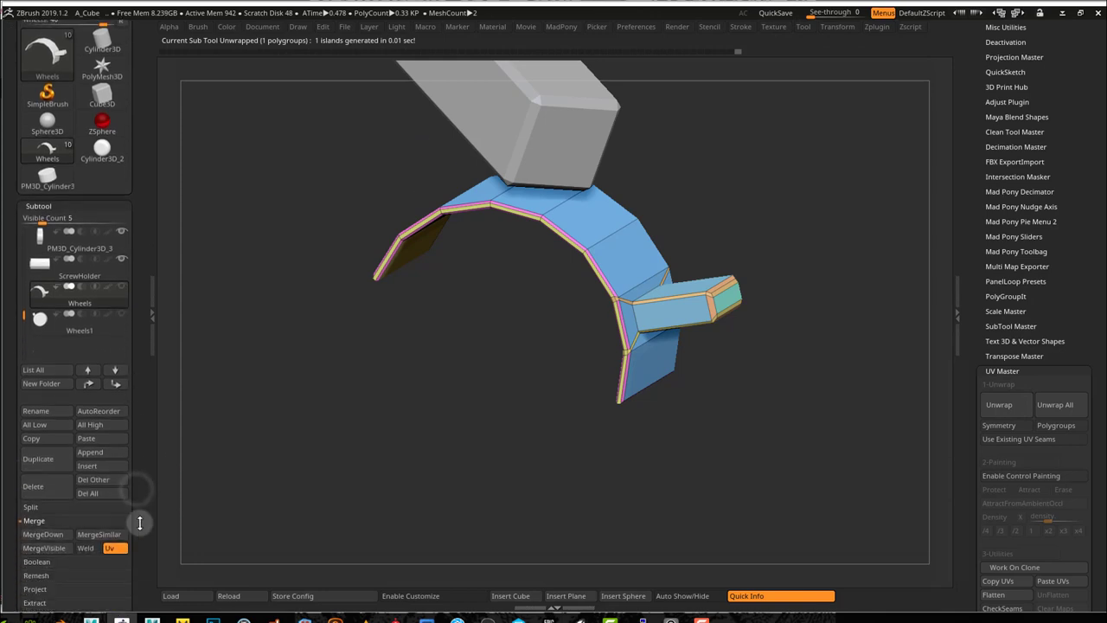
left_click(43, 535)
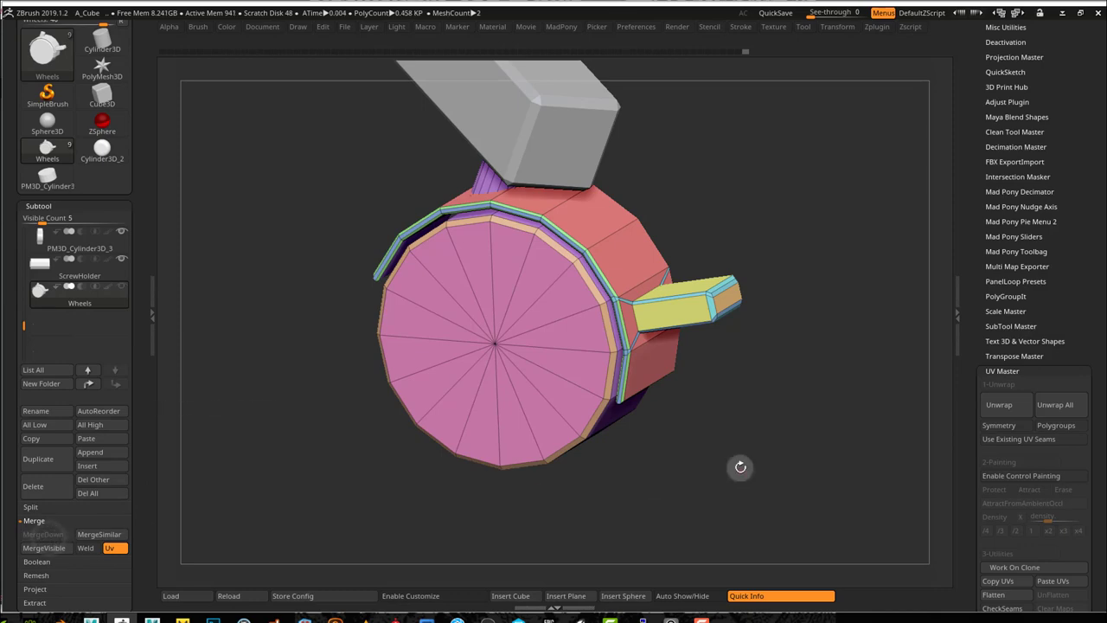
left_click_drag(735, 462, 730, 460)
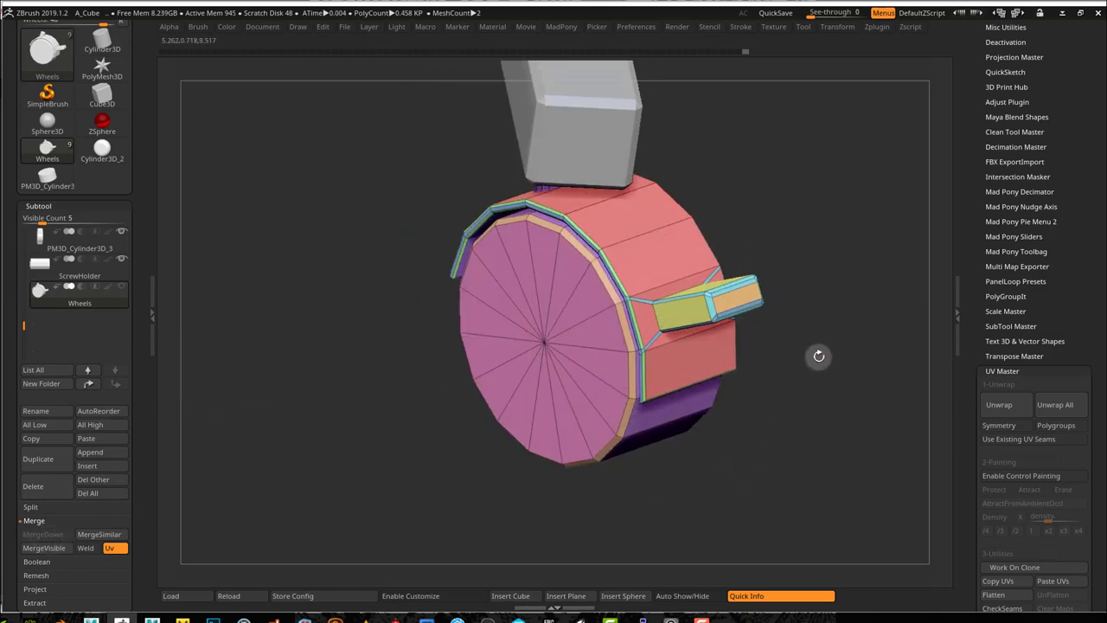
left_click_drag(815, 357, 799, 403)
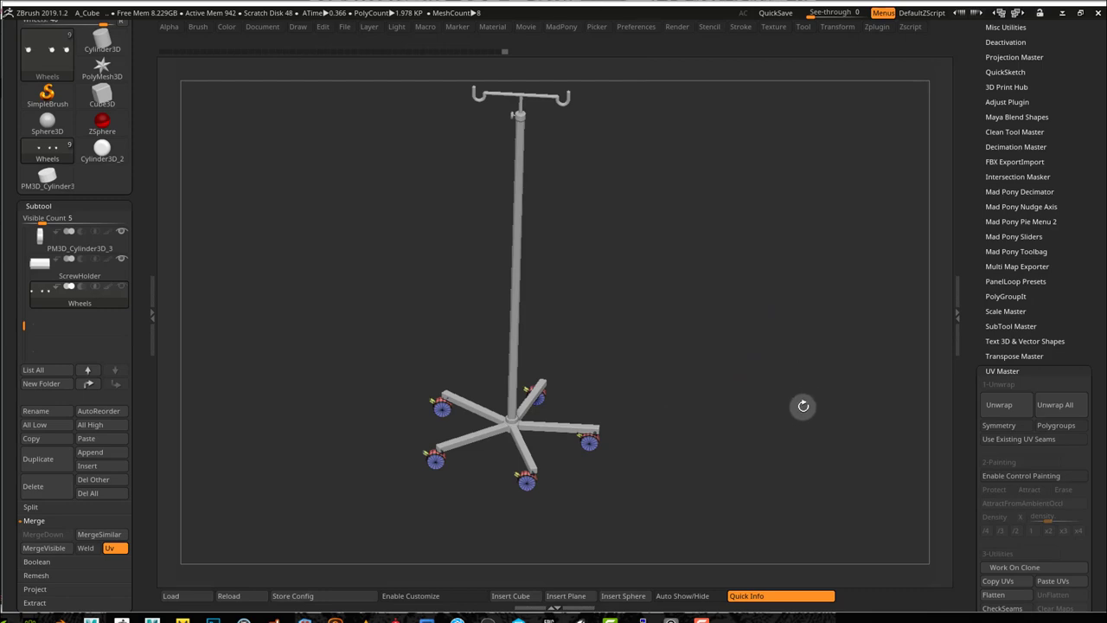
Inspect the wheels on the stand's base, preview their UV layout with Morph UV, and return them to their 3D shape
left_click_drag(736, 433, 735, 441)
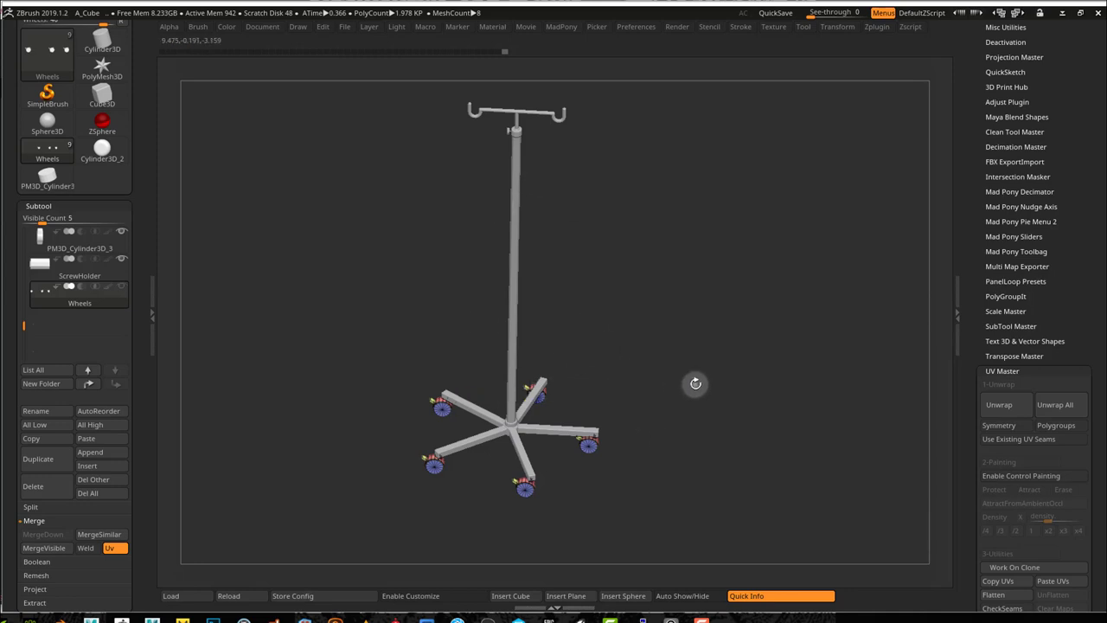
left_click_drag(695, 383, 695, 382)
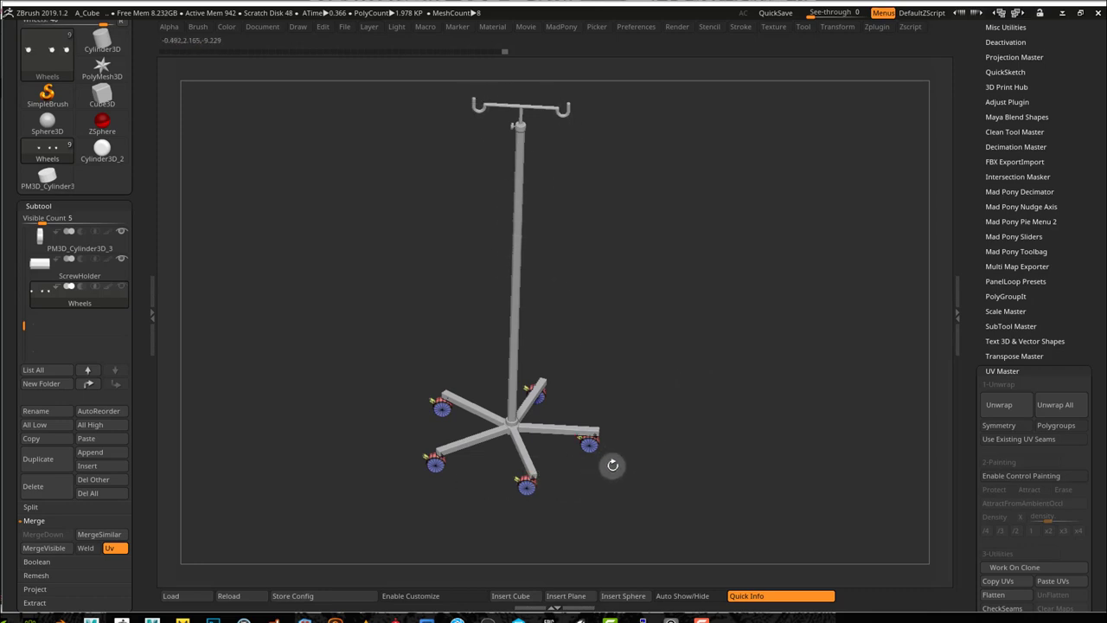
left_click_drag(609, 454, 683, 471)
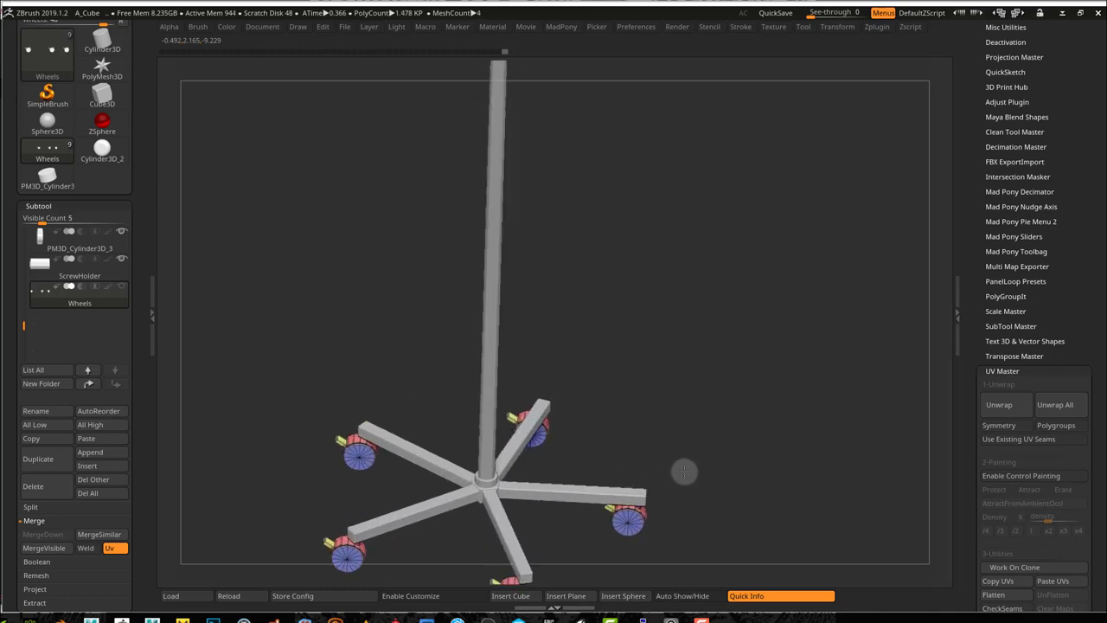
left_click_drag(711, 523, 712, 453, "alt")
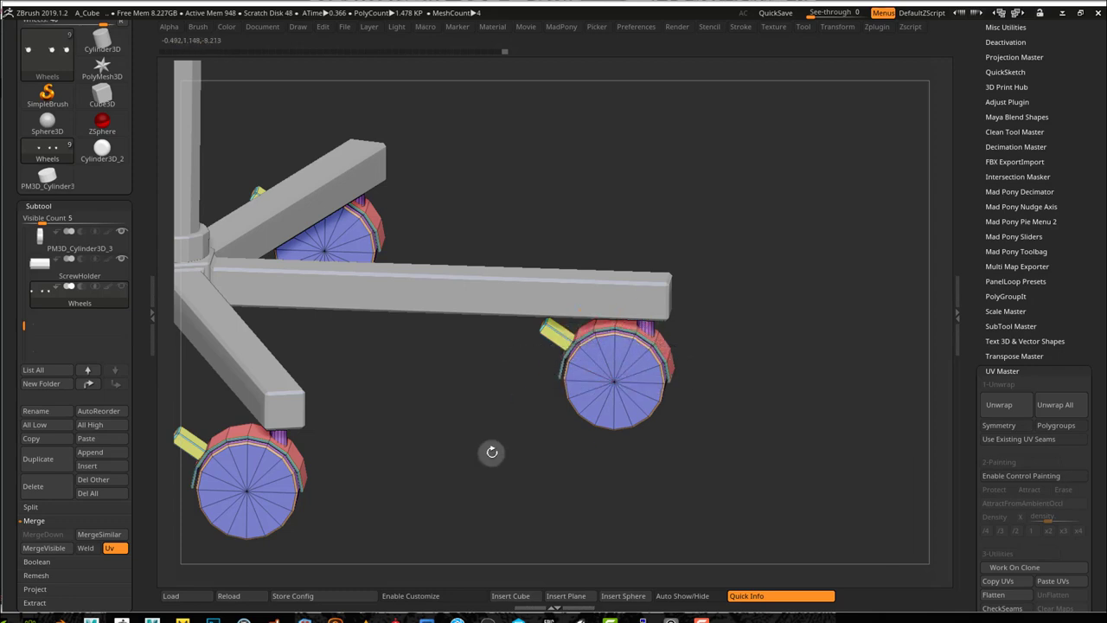
scroll(140, 509, "down", 5)
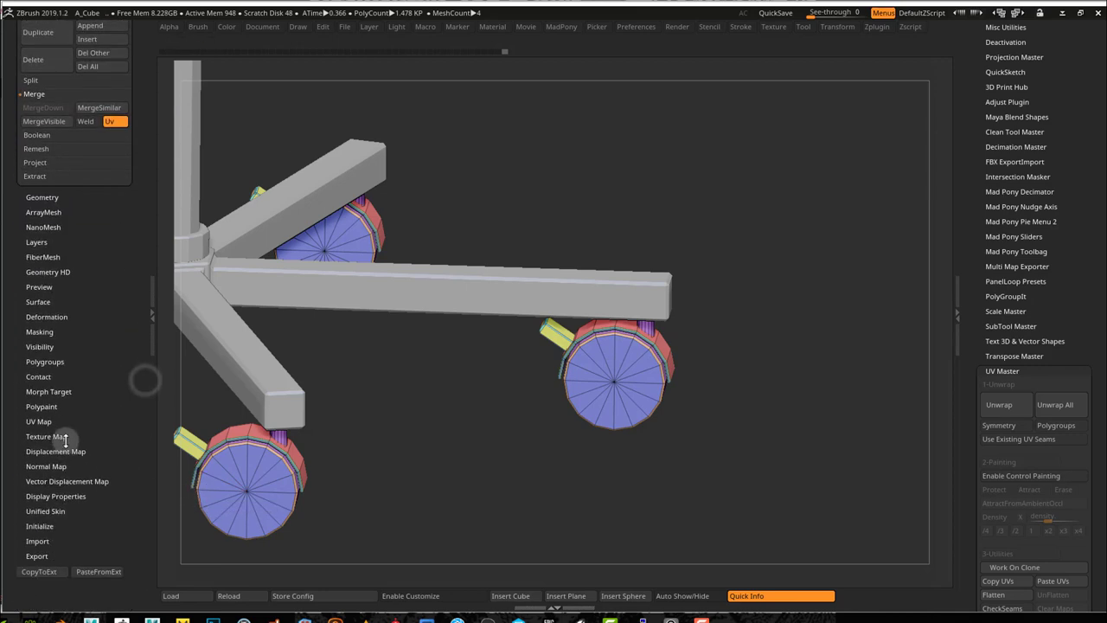
left_click(48, 421)
left_click(103, 437)
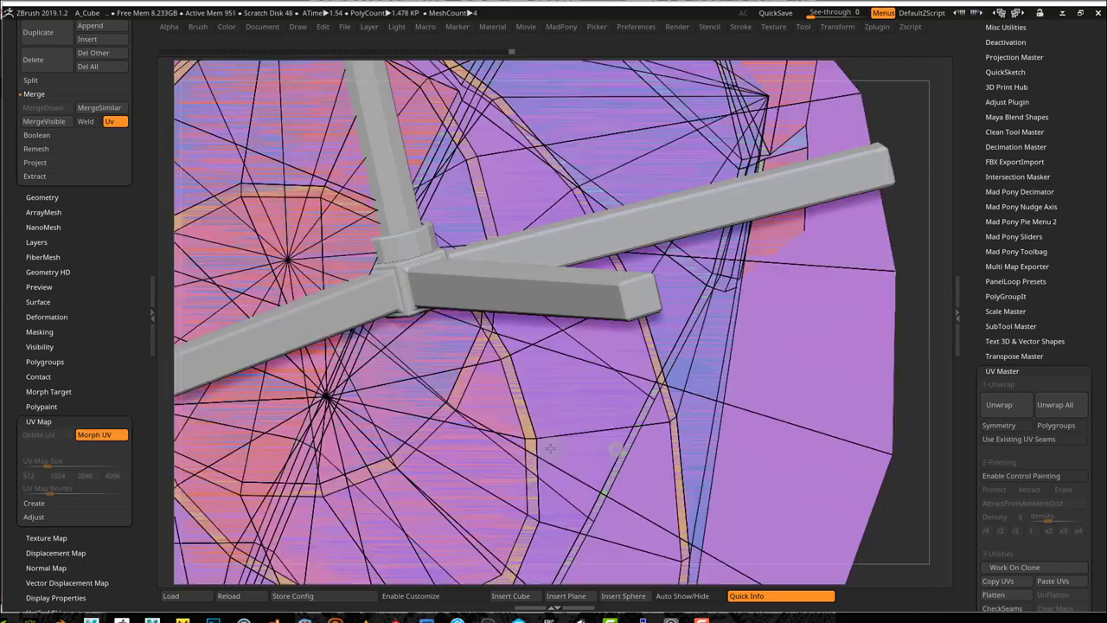
right_click_drag(551, 449, 818, 449, "alt")
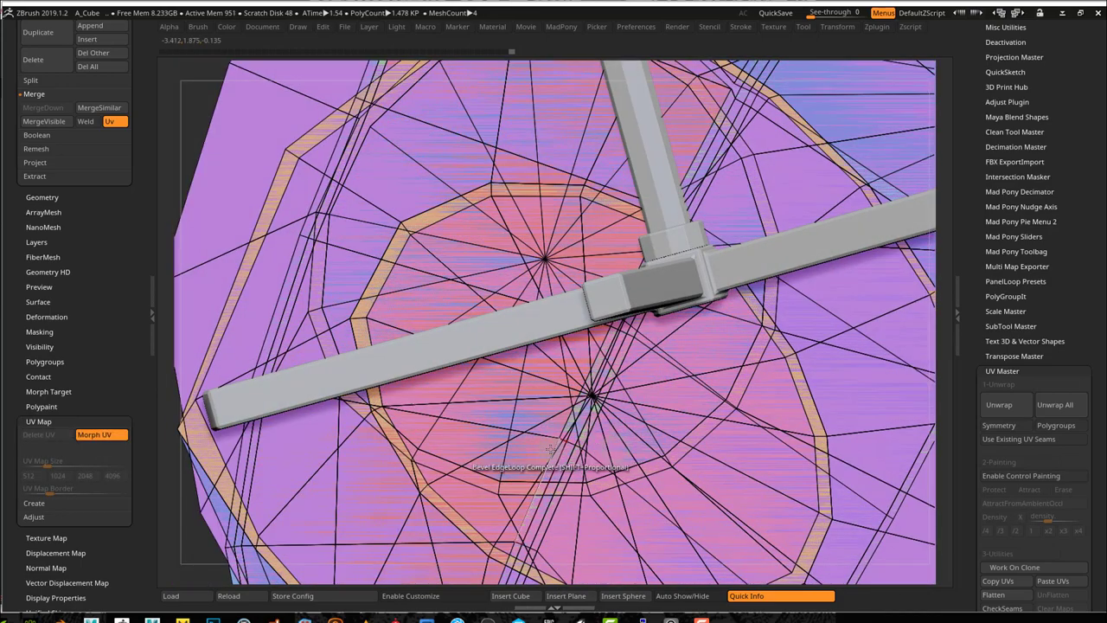
right_click_drag(603, 416, 375, 332, "ctrl")
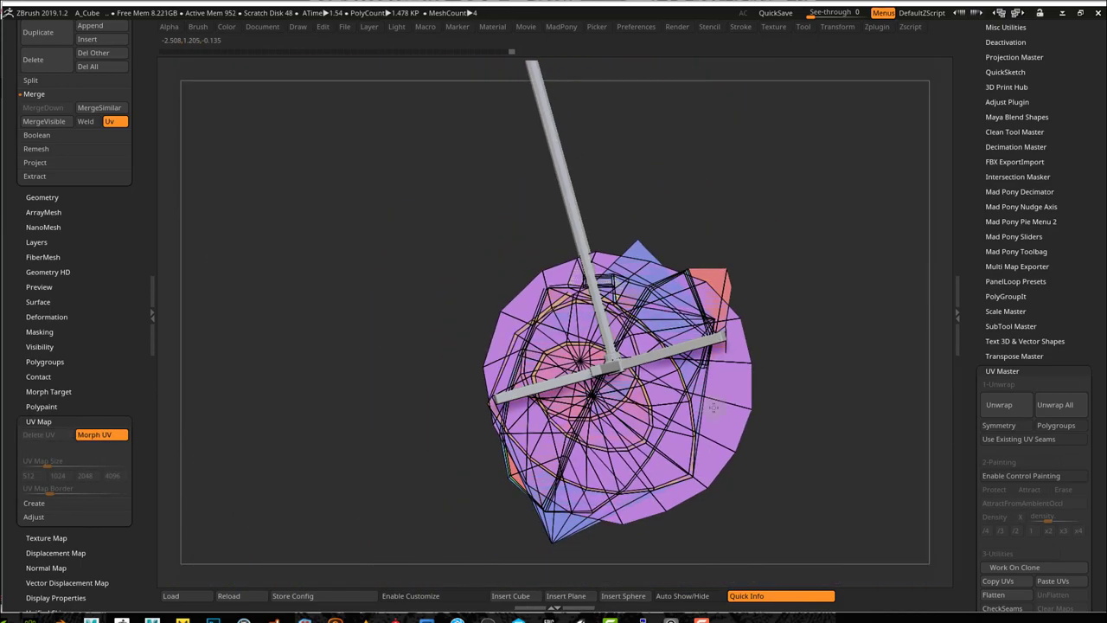
left_click_drag(776, 441, 741, 446, "alt")
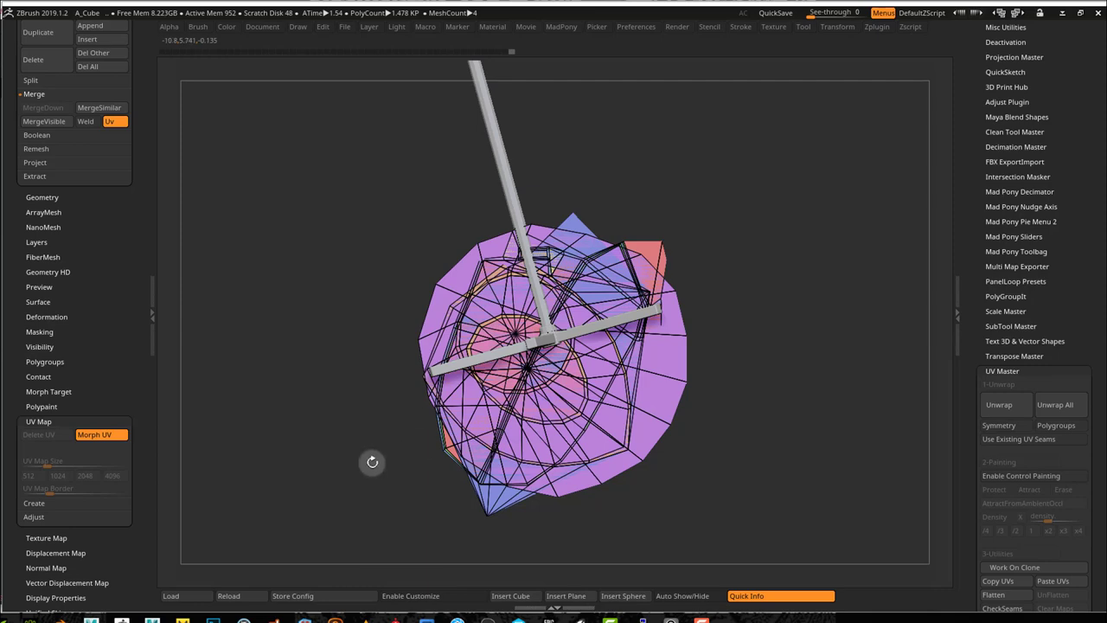
left_click(91, 434)
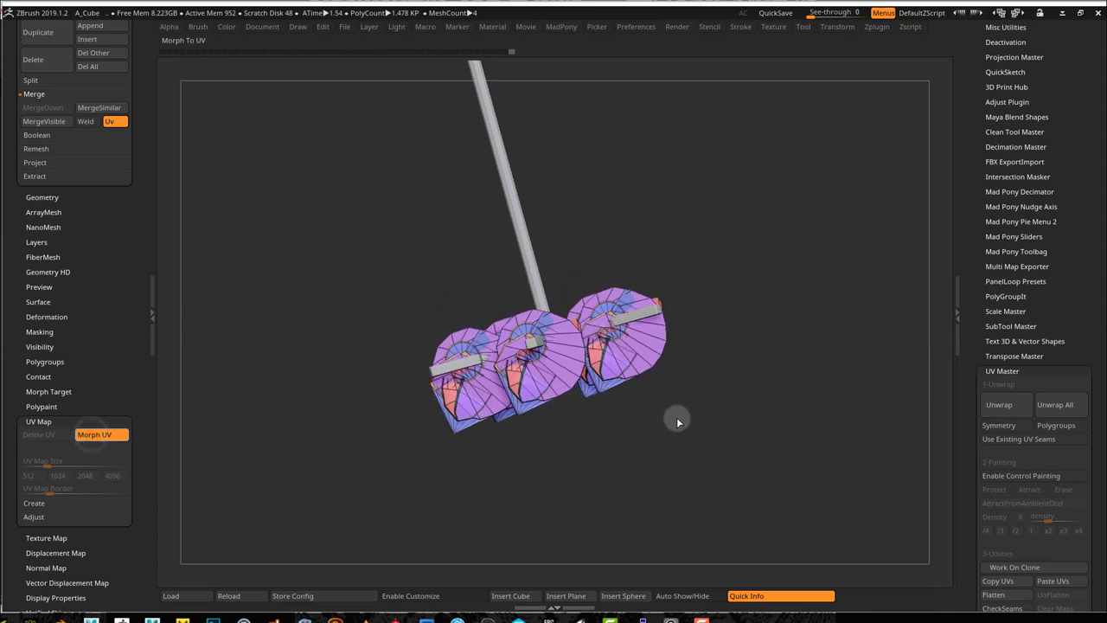
left_click_drag(680, 400, 725, 415)
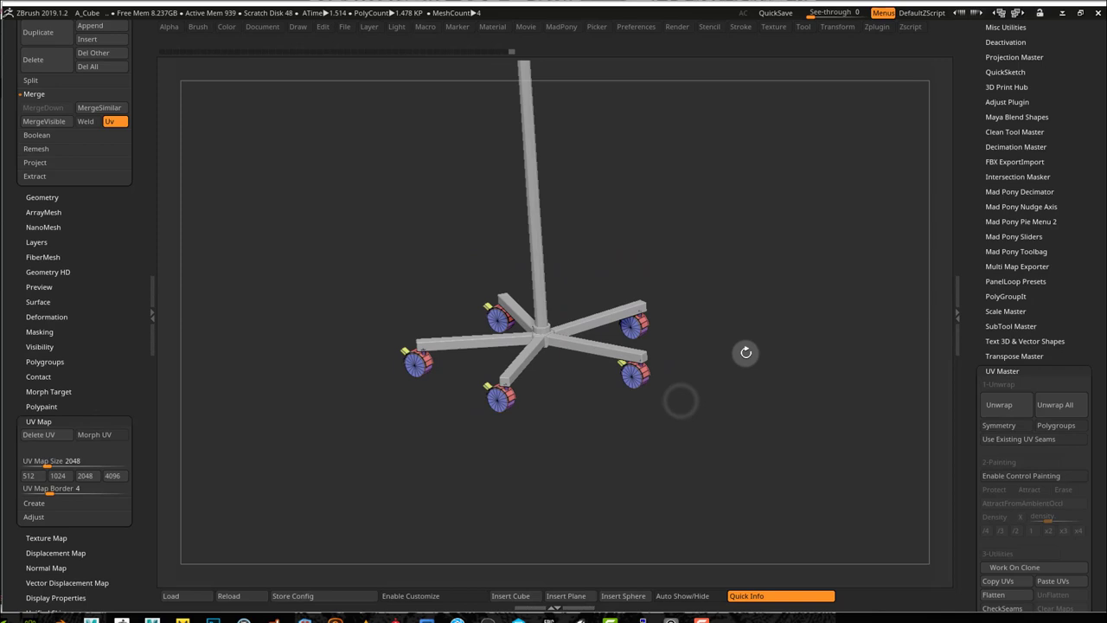
left_click_drag(747, 352, 680, 429, "alt")
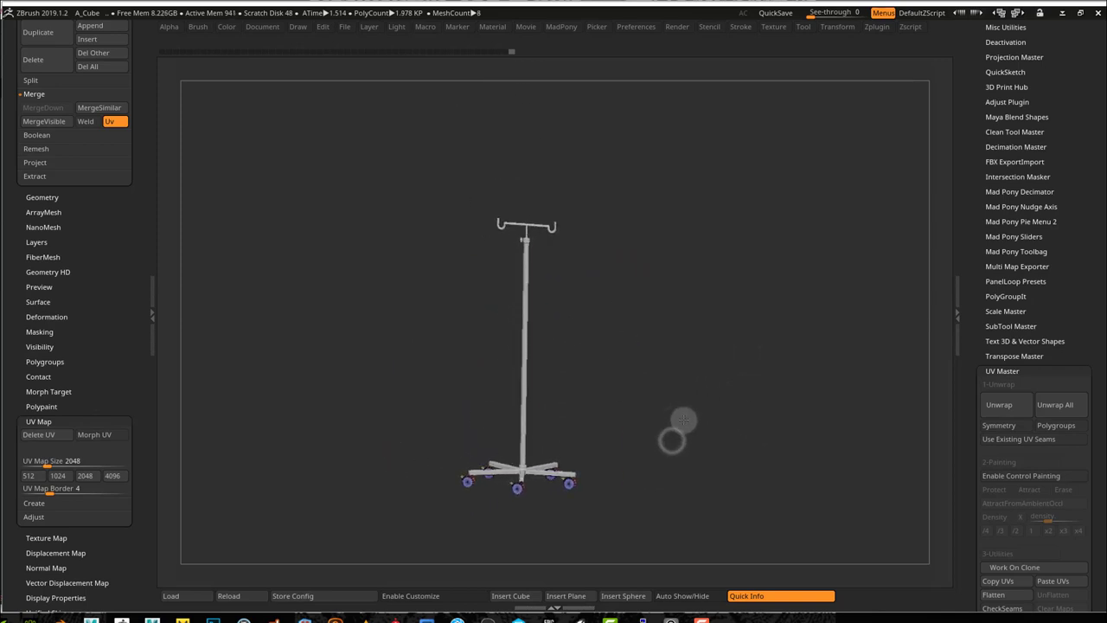
Export all visible subtools with FBX ExportImport as a binary FBX 2018 file named IVTest on the Desktop
left_click(1031, 162)
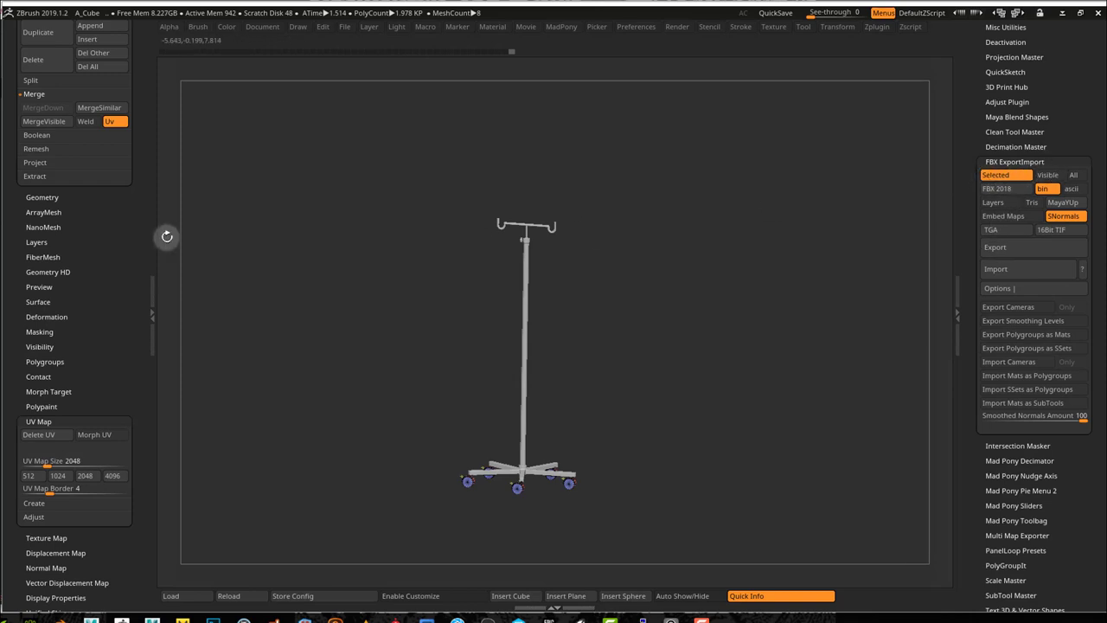
left_click(1047, 175)
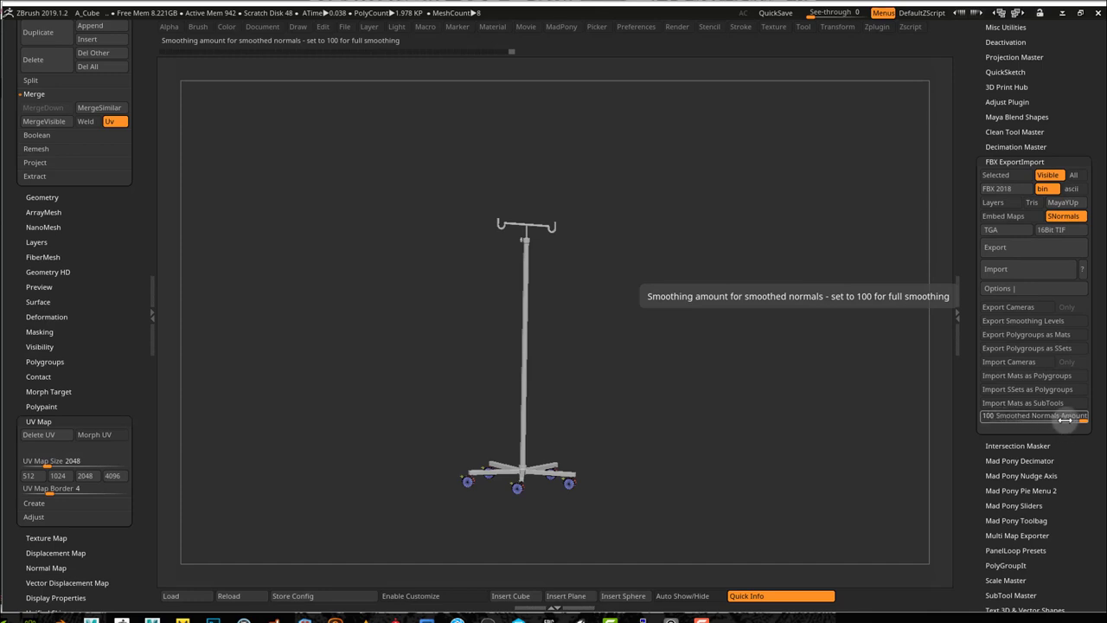
left_click(1034, 257)
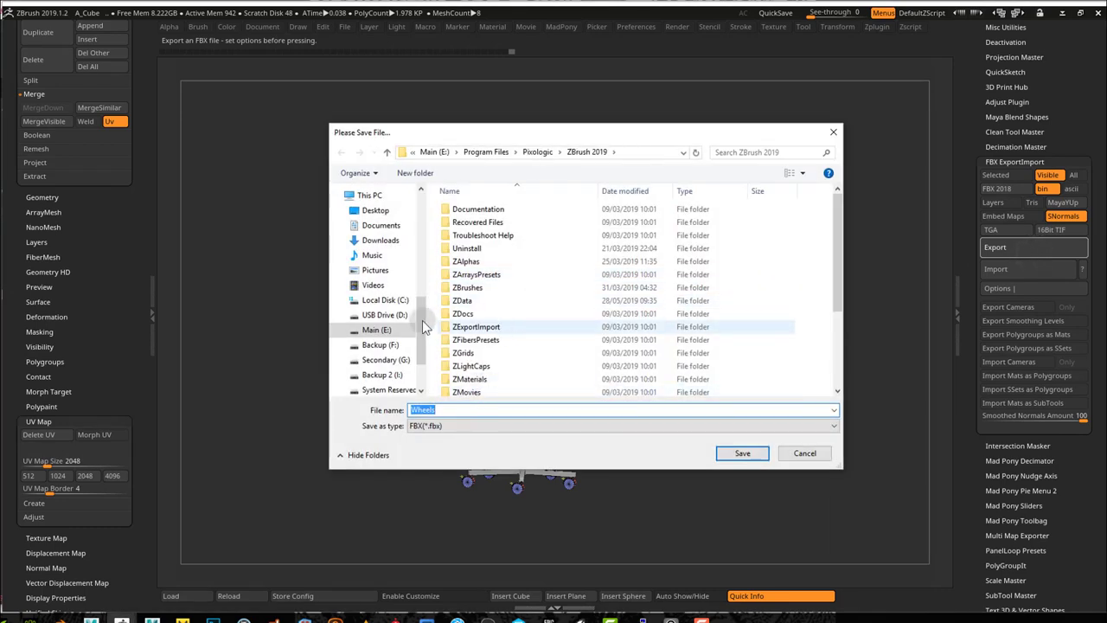
left_click(376, 210)
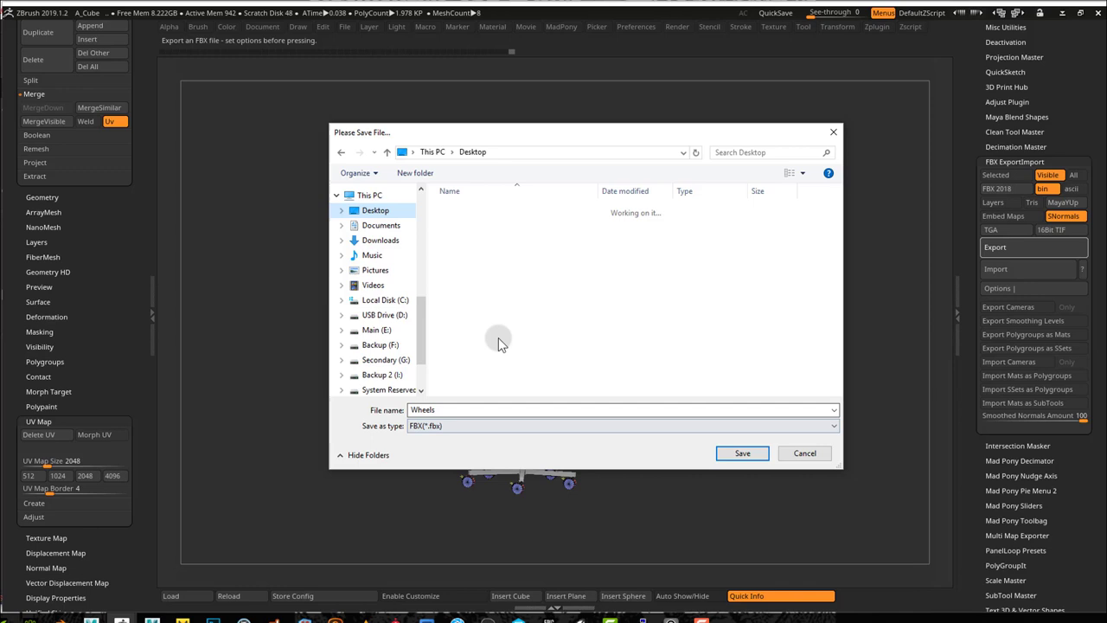
double_click(446, 410)
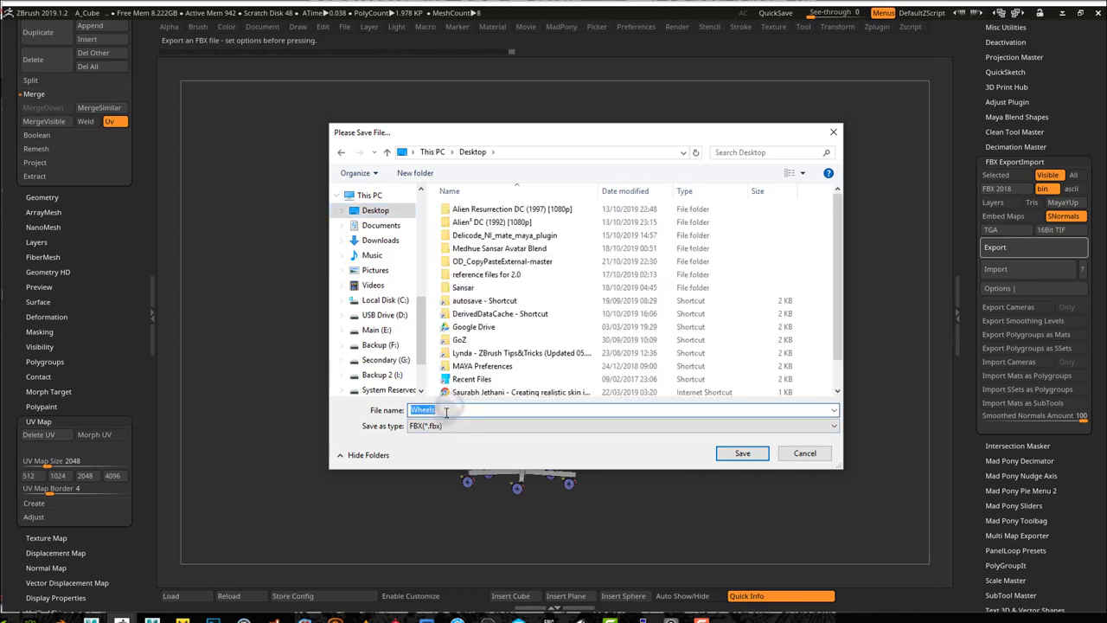
type("IVTest")
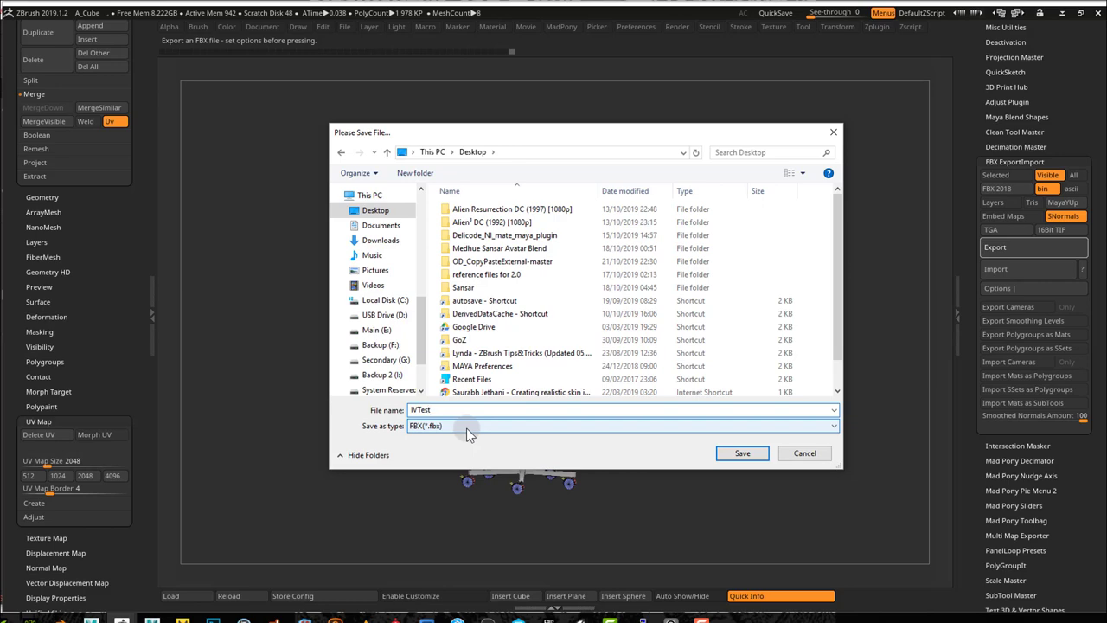
left_click(735, 456)
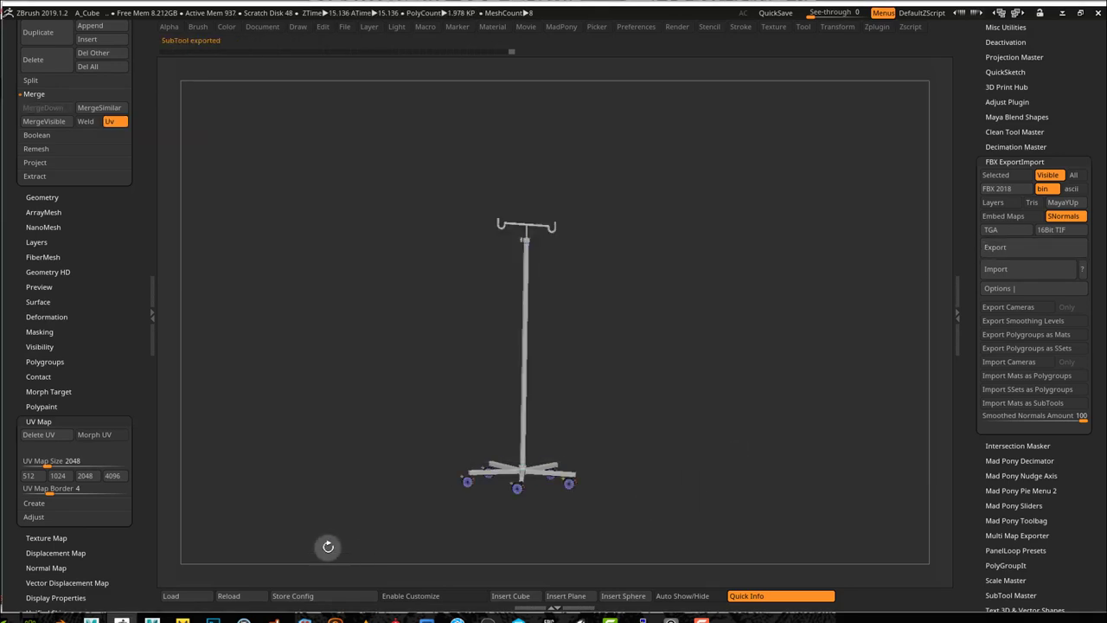
Switch to Substance Painter and create a PBR - Metallic Roughness project from the Desktop's IVTest FBX file, discarding the open project's changes
left_click(394, 617)
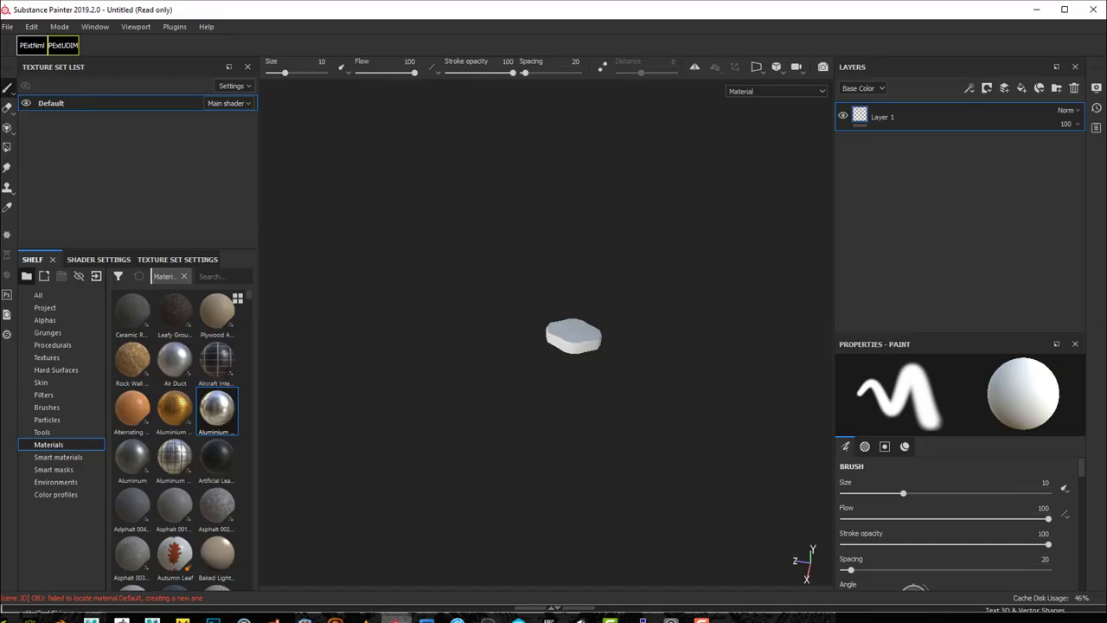
left_click(8, 27)
left_click(12, 41)
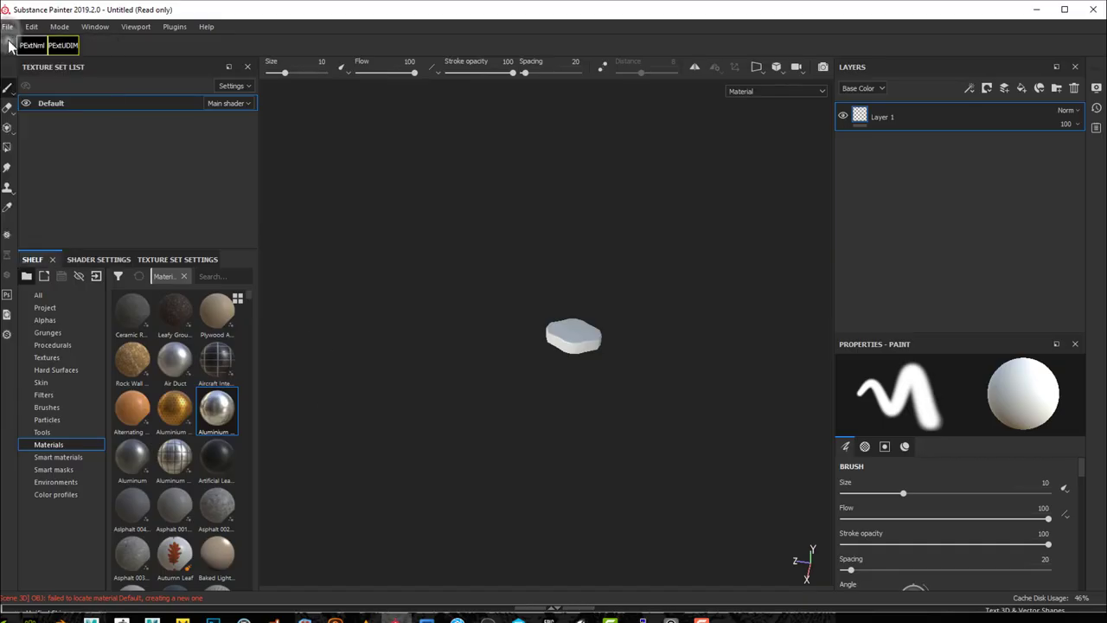
left_click(676, 186)
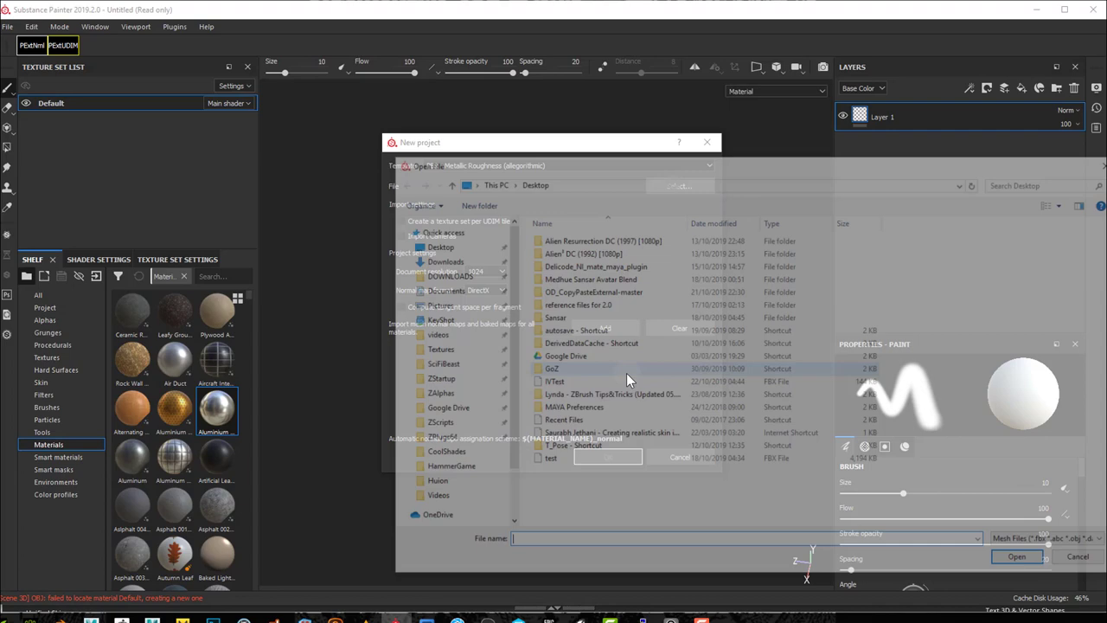
left_click(544, 460)
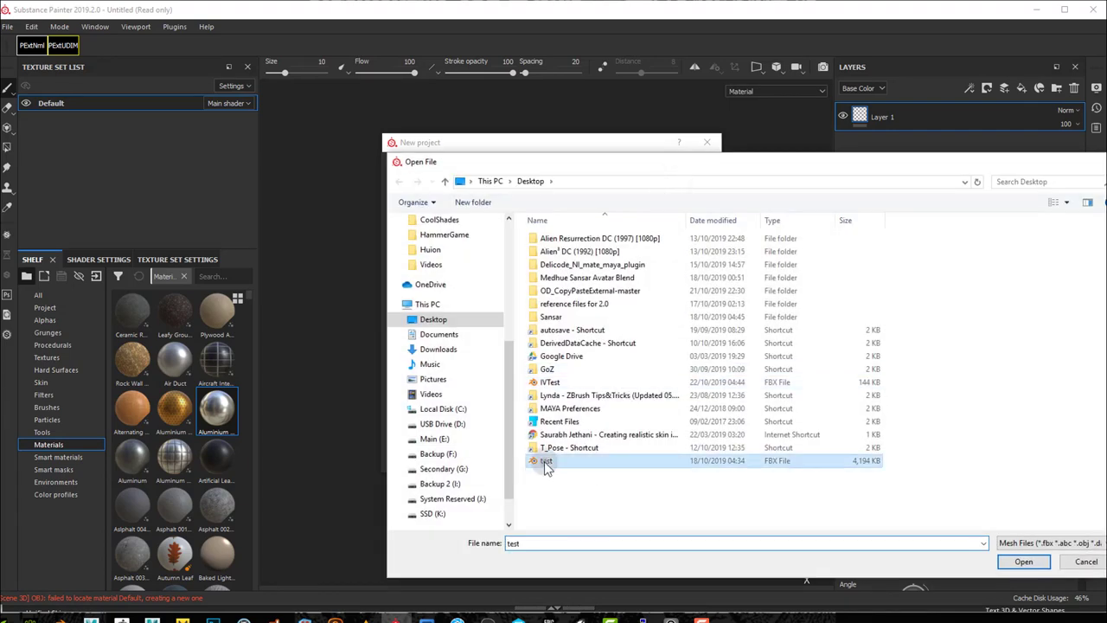
double_click(550, 382)
left_click(598, 458)
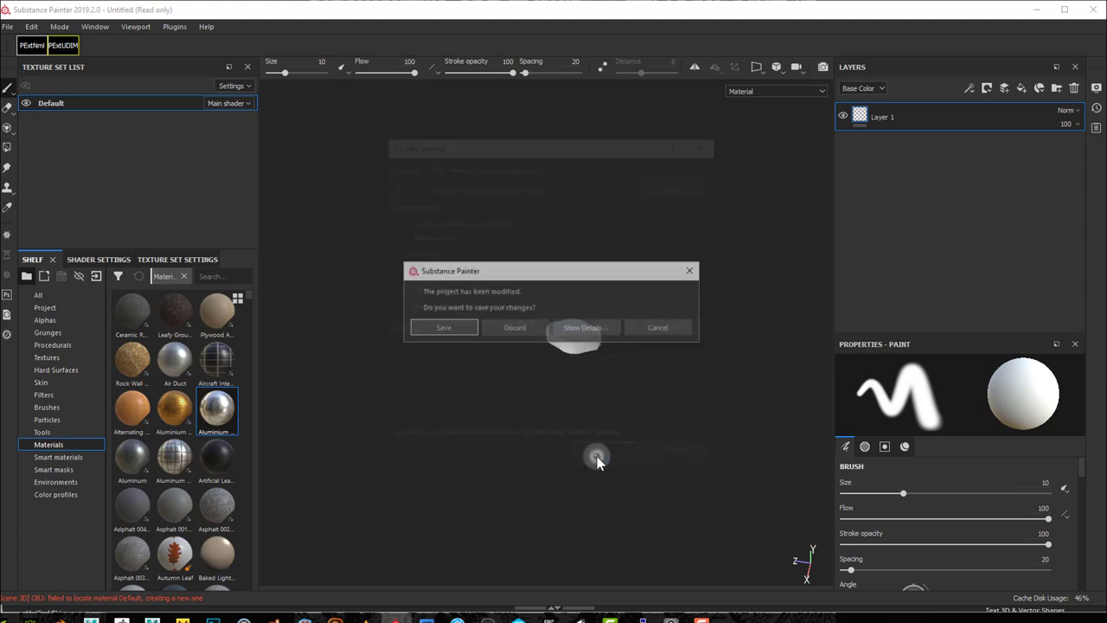
left_click(513, 329)
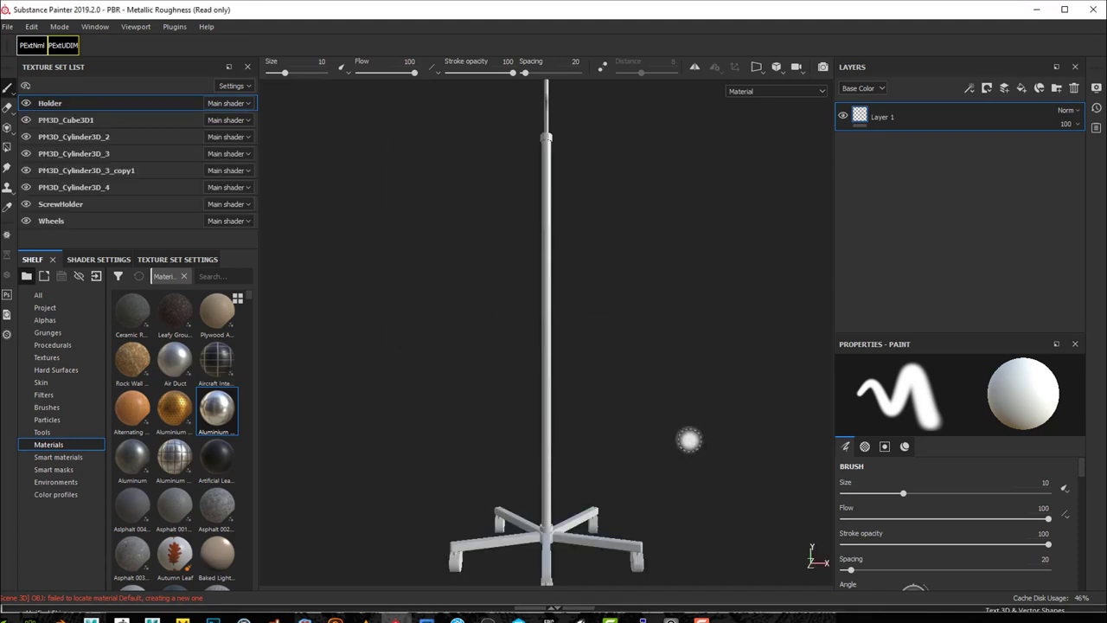
key("ctrl")
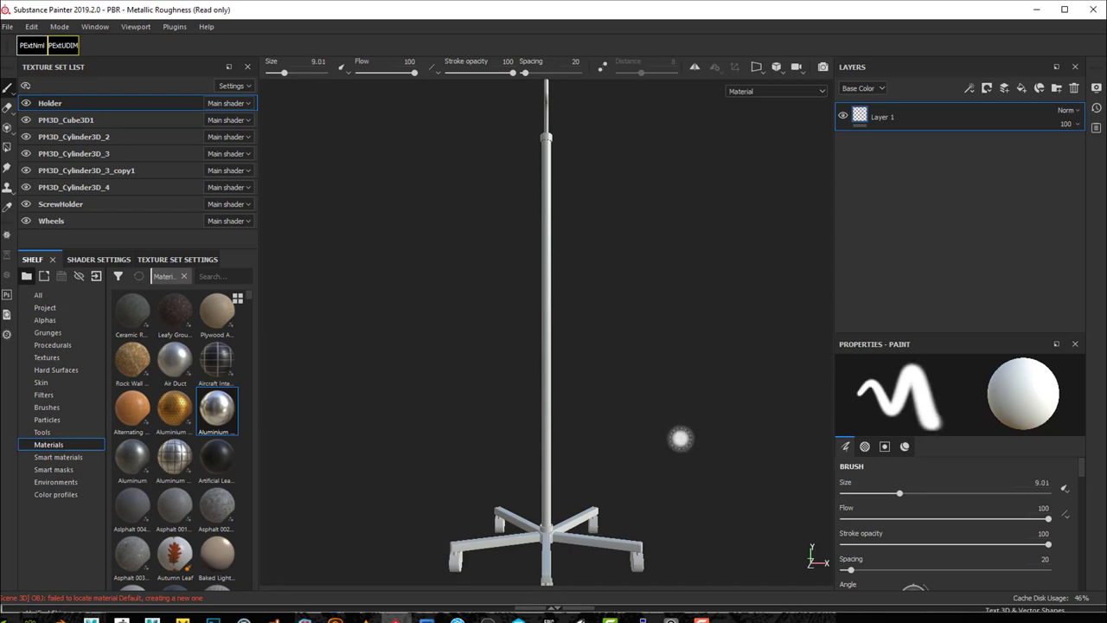
scroll(668, 434, "down", 3)
scroll(669, 431, "up", 3)
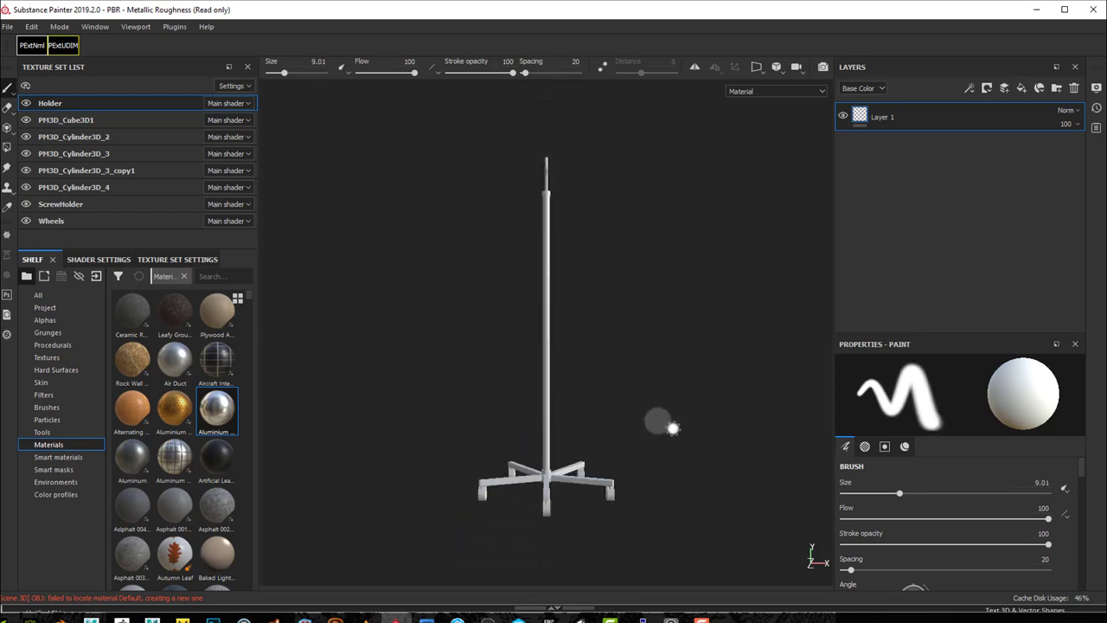
Toggle the Holder and PM3D_Cube3D1 texture sets off and on to identify which parts of the stand they cover
left_click_drag(640, 427, 440, 432, "alt")
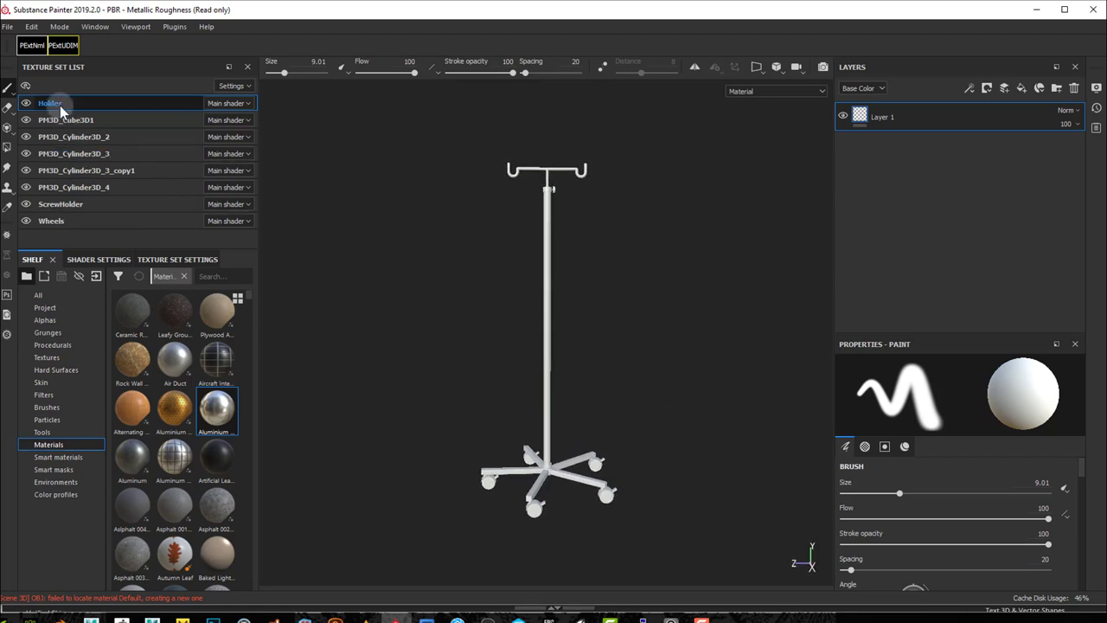
left_click(25, 104)
left_click(26, 104)
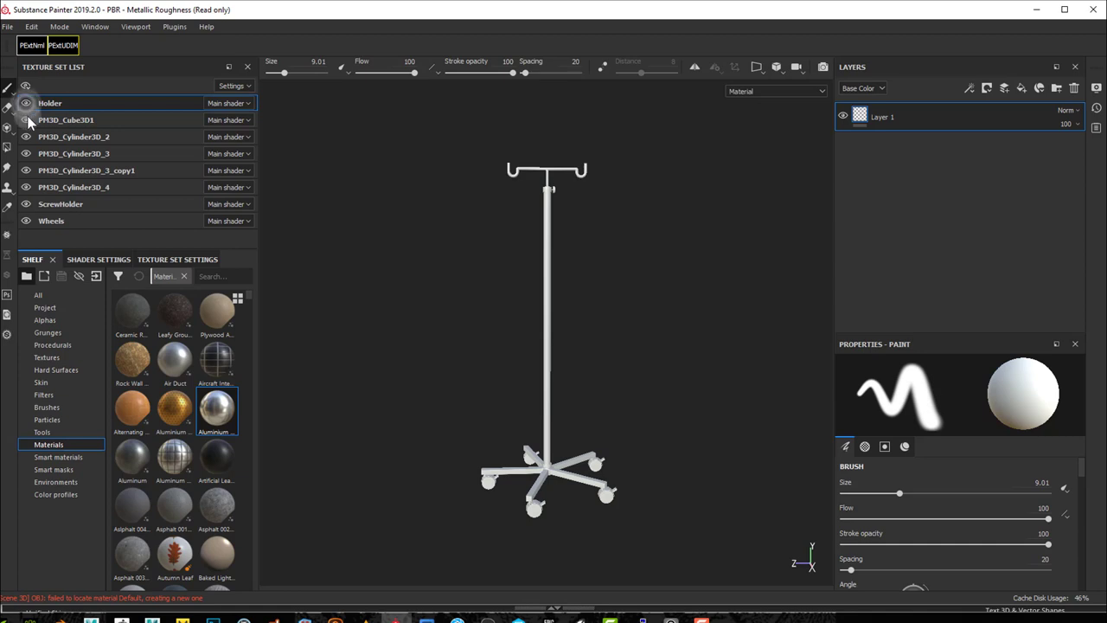
left_click(38, 119)
left_click(26, 121)
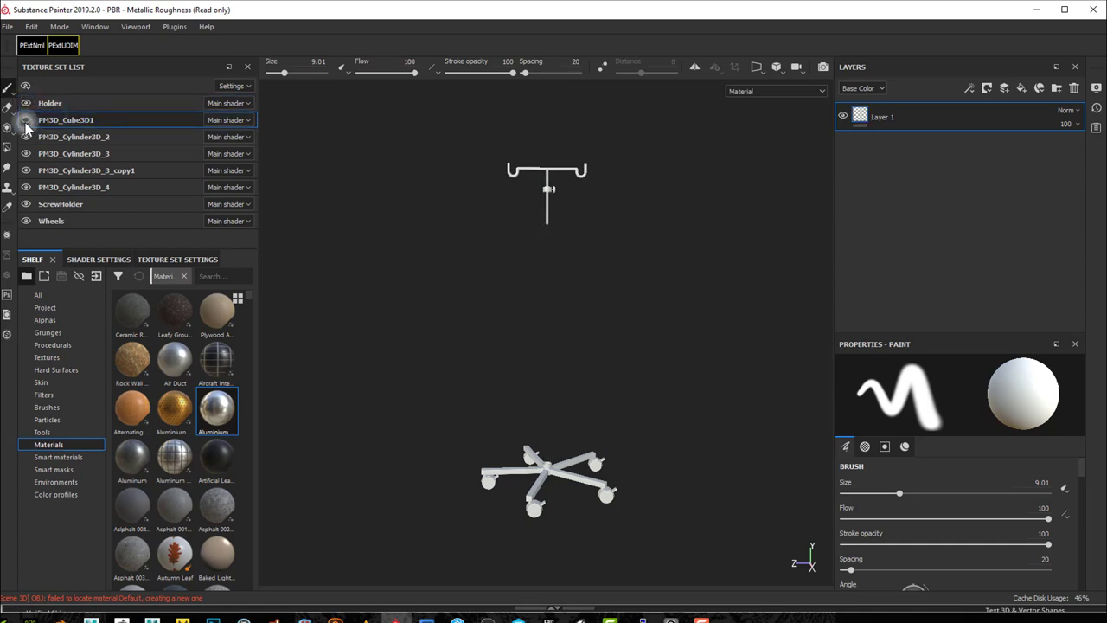
left_click(26, 121)
left_click(26, 121)
left_click(26, 121)
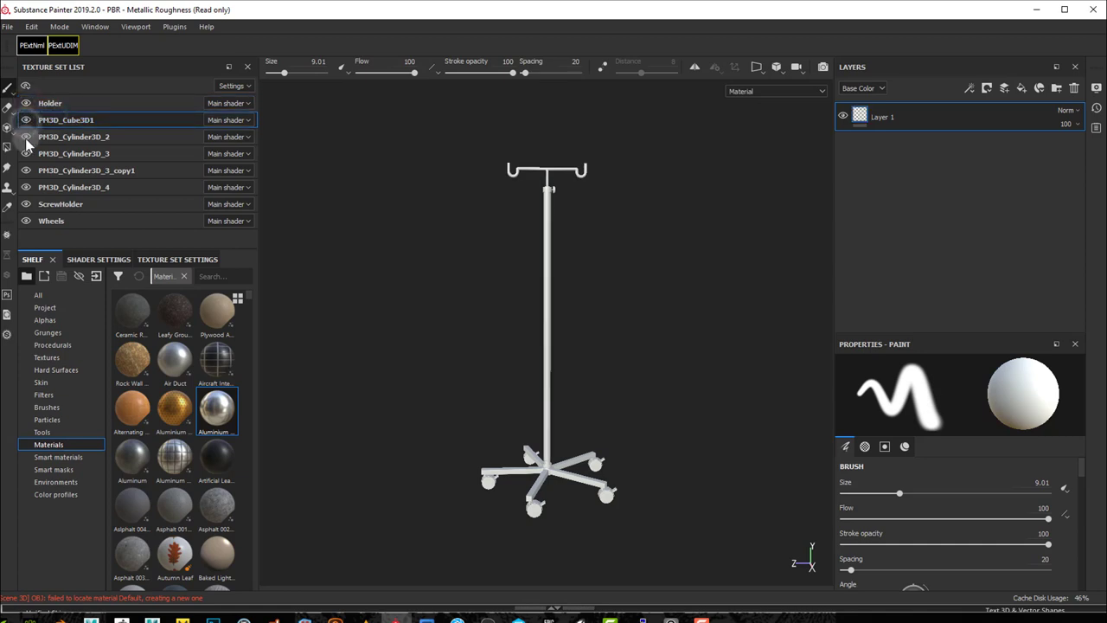
Toggle the visibility of the PM3D_Cylinder3D_2, PM3D_Cylinder3D_3, PM3D_Cylinder3D_4 and ScrewHolder texture sets to identify their parts
left_click(26, 138)
left_click(25, 138)
left_click(26, 138)
left_click(26, 137)
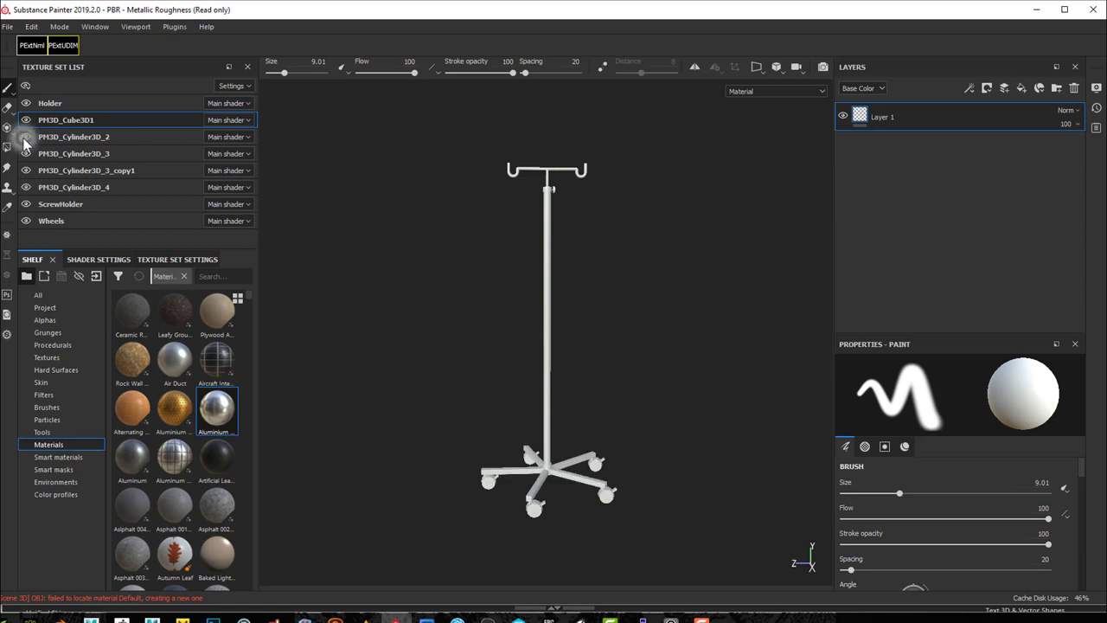
left_click(25, 154)
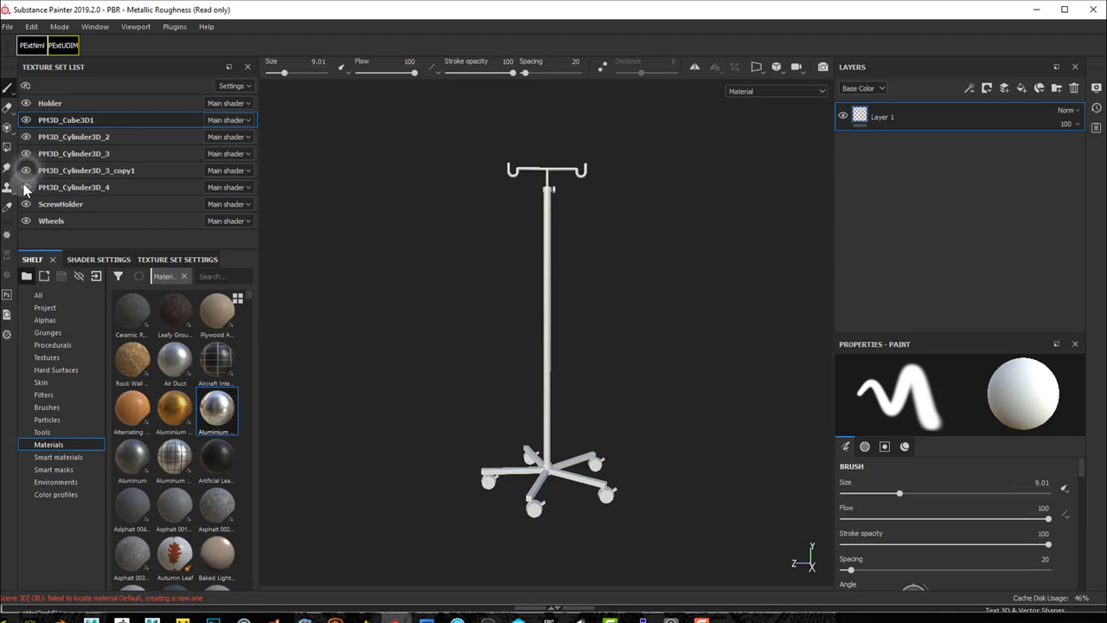
left_click(25, 186)
left_click(25, 186)
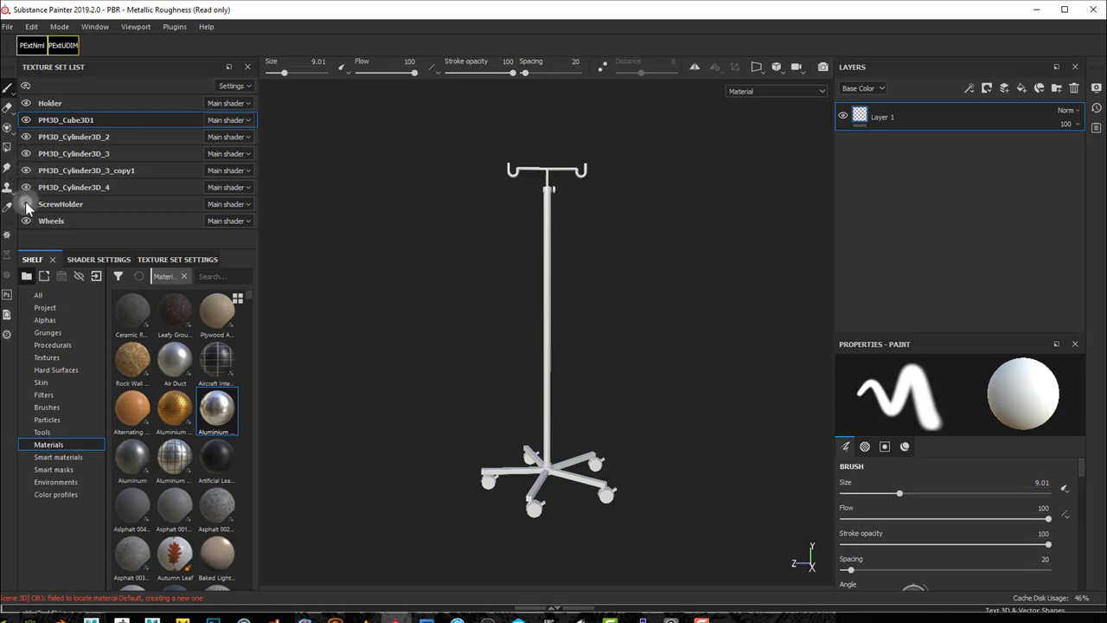
left_click(26, 204)
left_click(26, 204)
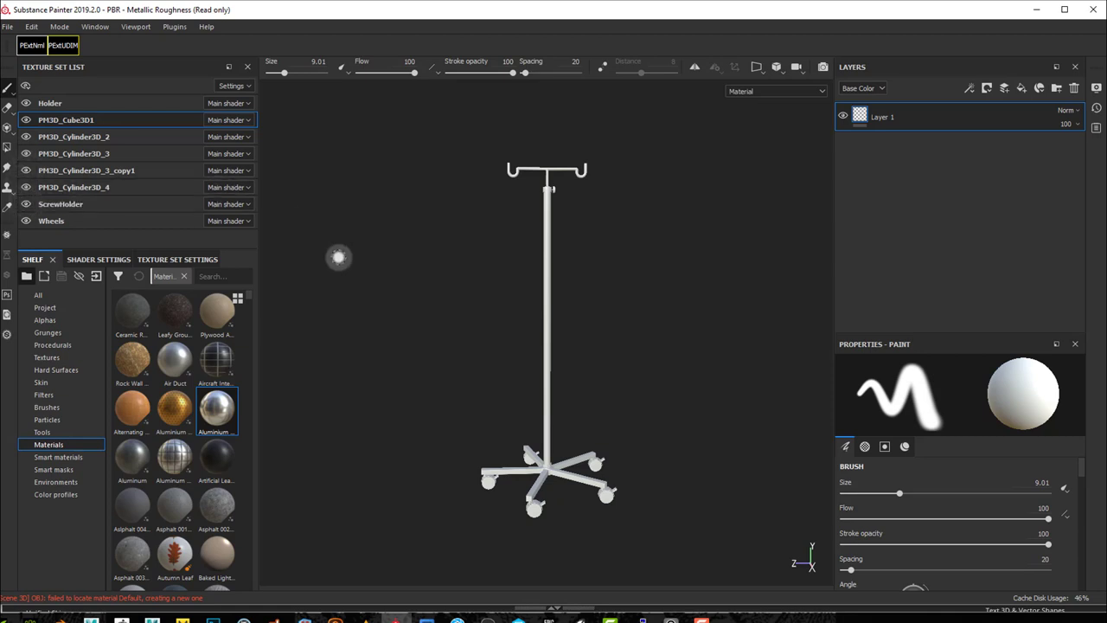
Show the 3D and 2D views side by side and examine the UV layouts of Holder, PM3D_Cylinder3D_2 and PM3D_Cylinder3D_3
key("F1")
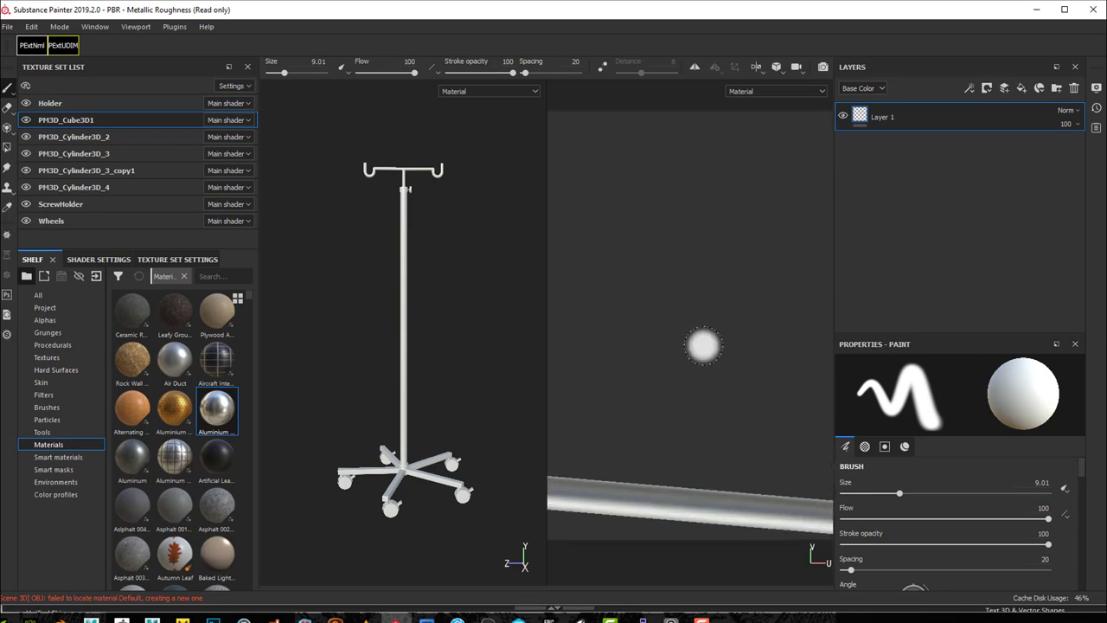
scroll(703, 346, "down", 3)
scroll(703, 346, "up", 1)
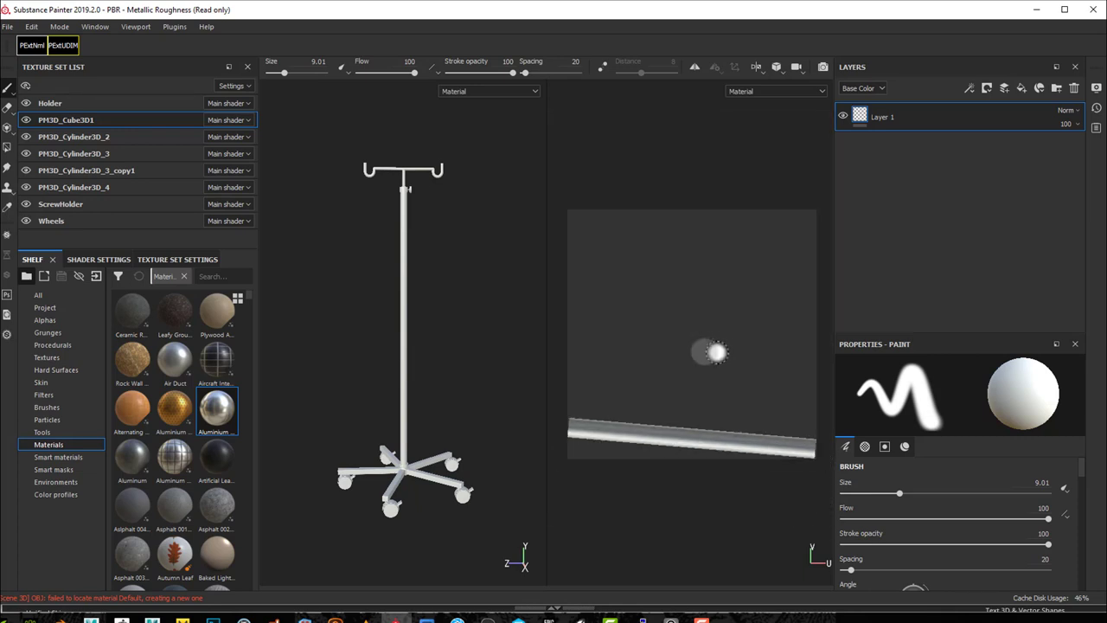
left_click(59, 106)
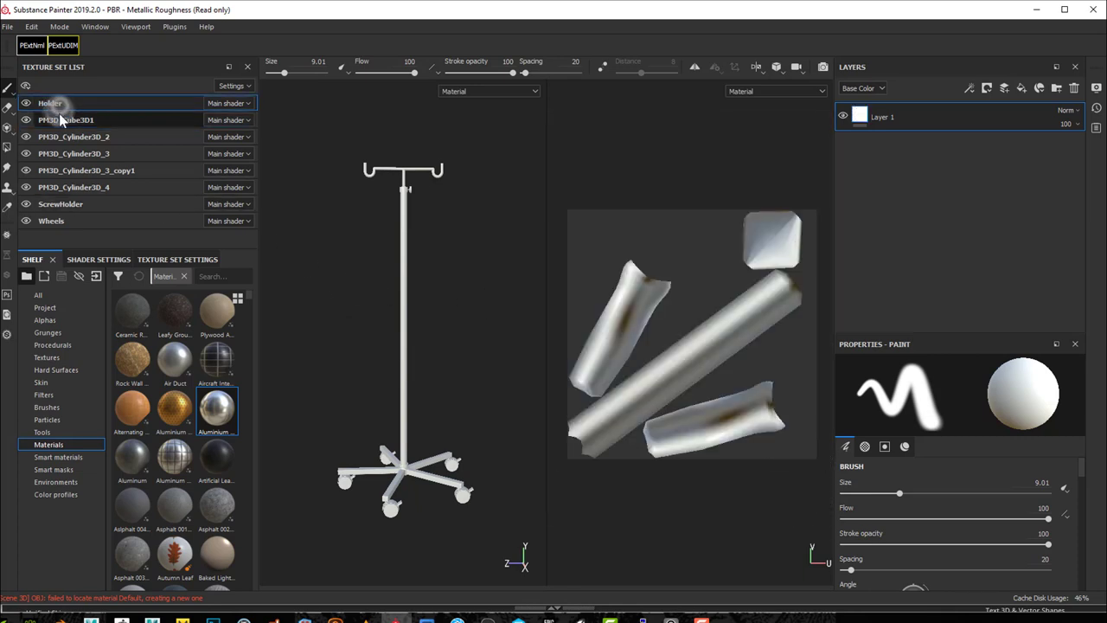
left_click(63, 136)
left_click(69, 154)
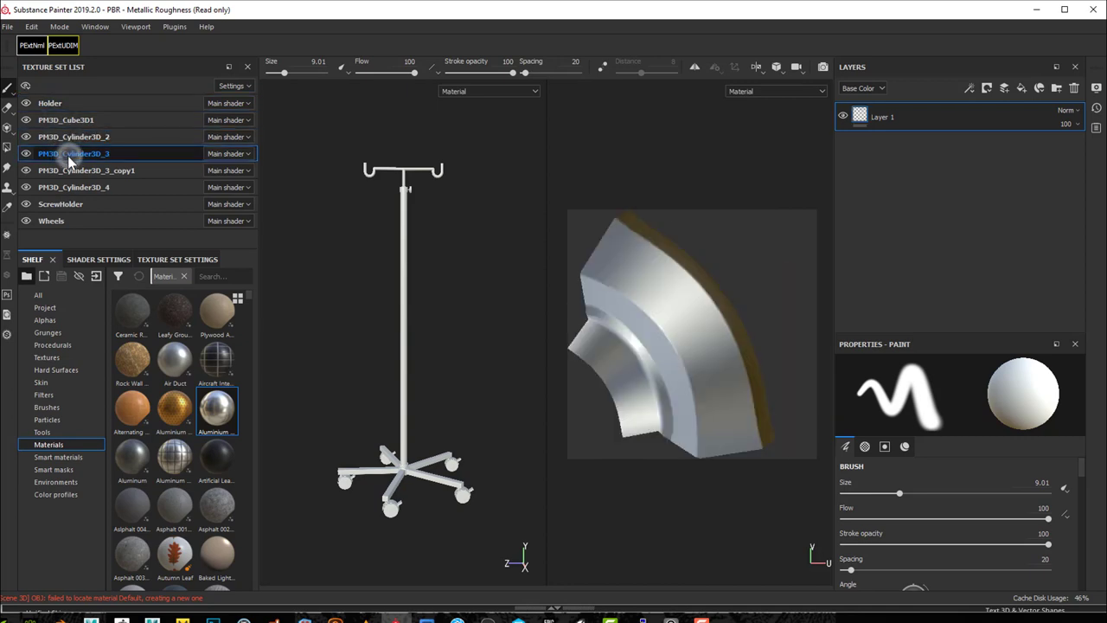
left_click(66, 144)
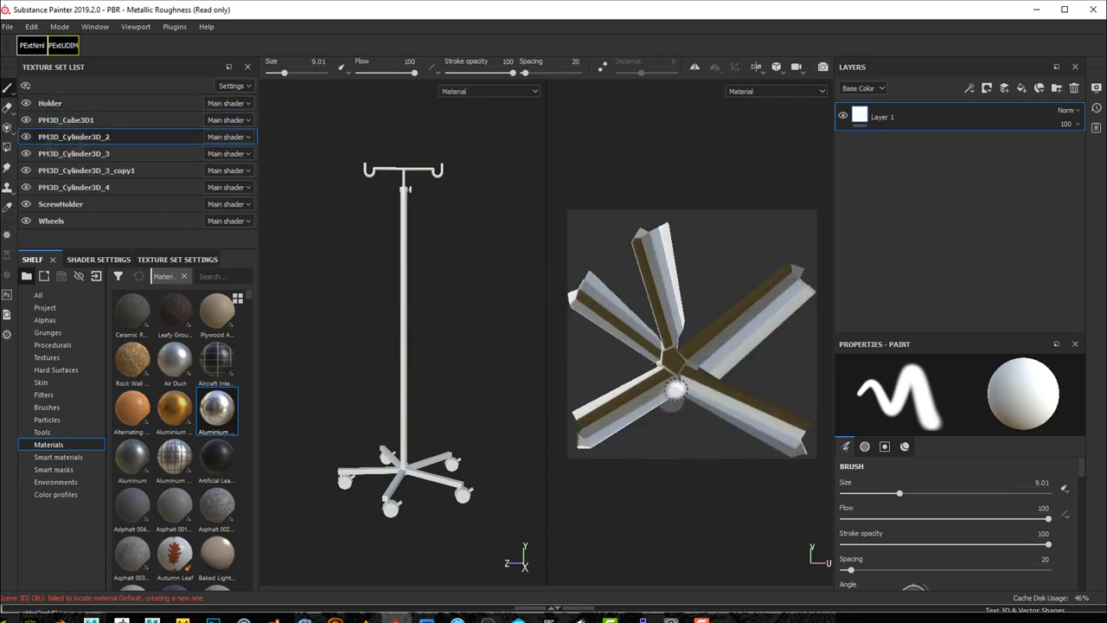
Set the brush size to 13.85 and examine the UV layouts of the PM3D_Cylinder3D_4, ScrewHolder and Wheels texture sets
right_click_drag(653, 441, 683, 445, "ctrl")
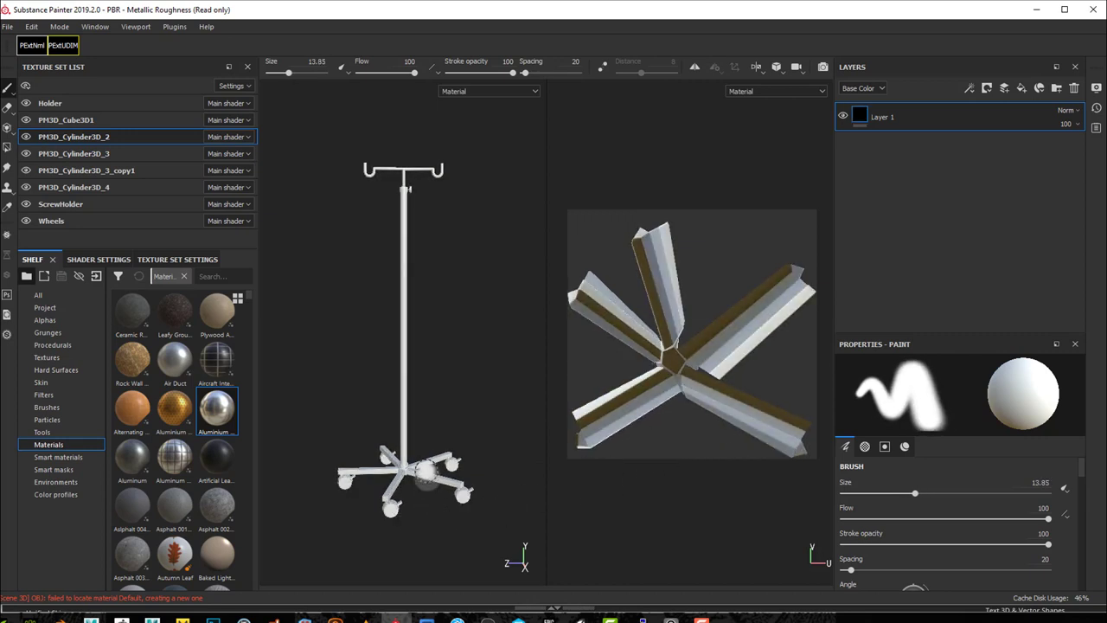
left_click(89, 190)
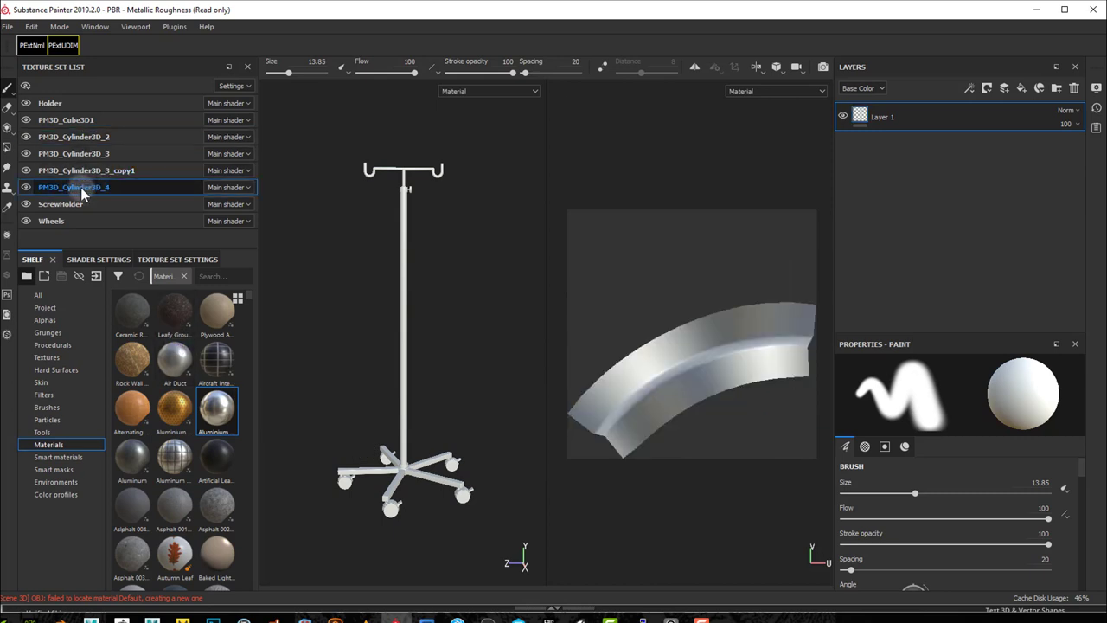
left_click(74, 205)
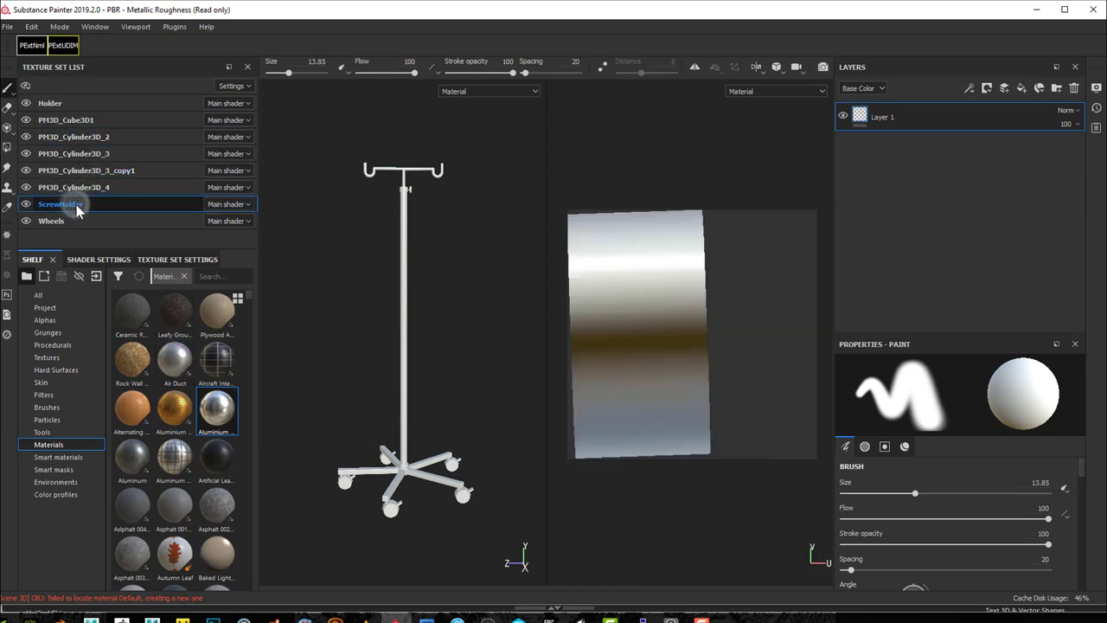
left_click(72, 218)
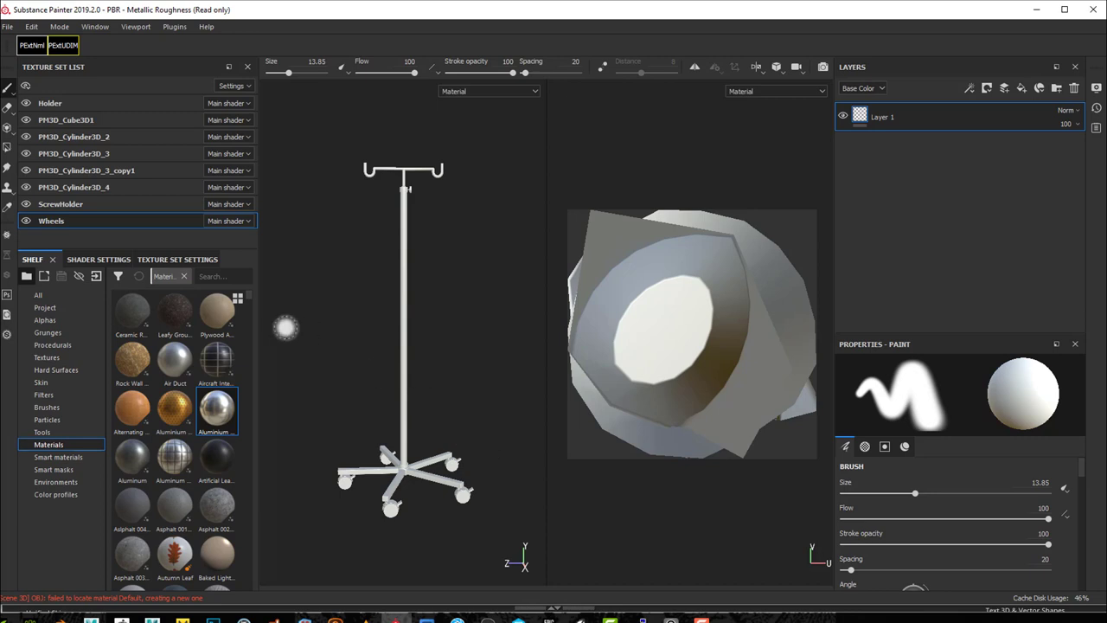
left_click(121, 224)
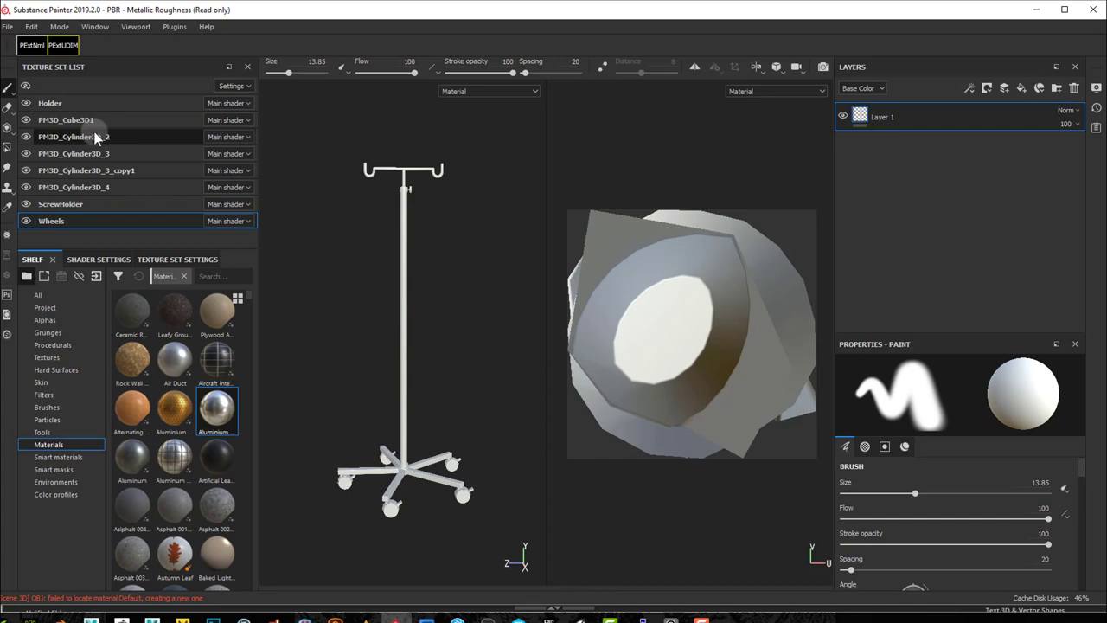
Switch to ZBrush, unwrap the merged Holder subtool with UV Master, and flatten it to inspect its UV islands
key("alt+Tab")
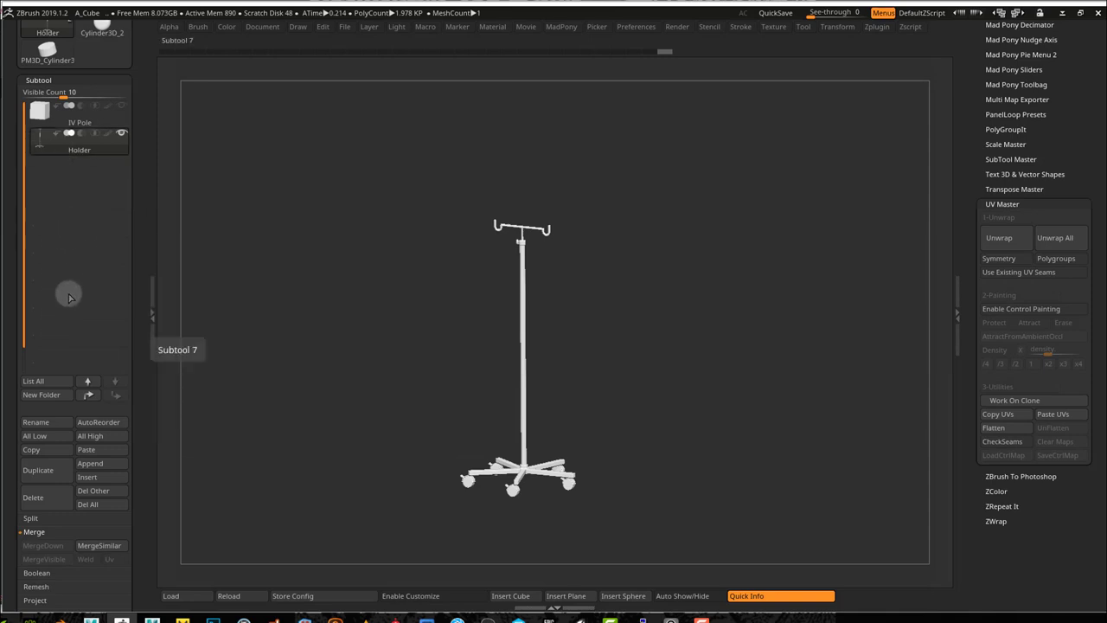
left_click_drag(613, 366, 637, 358)
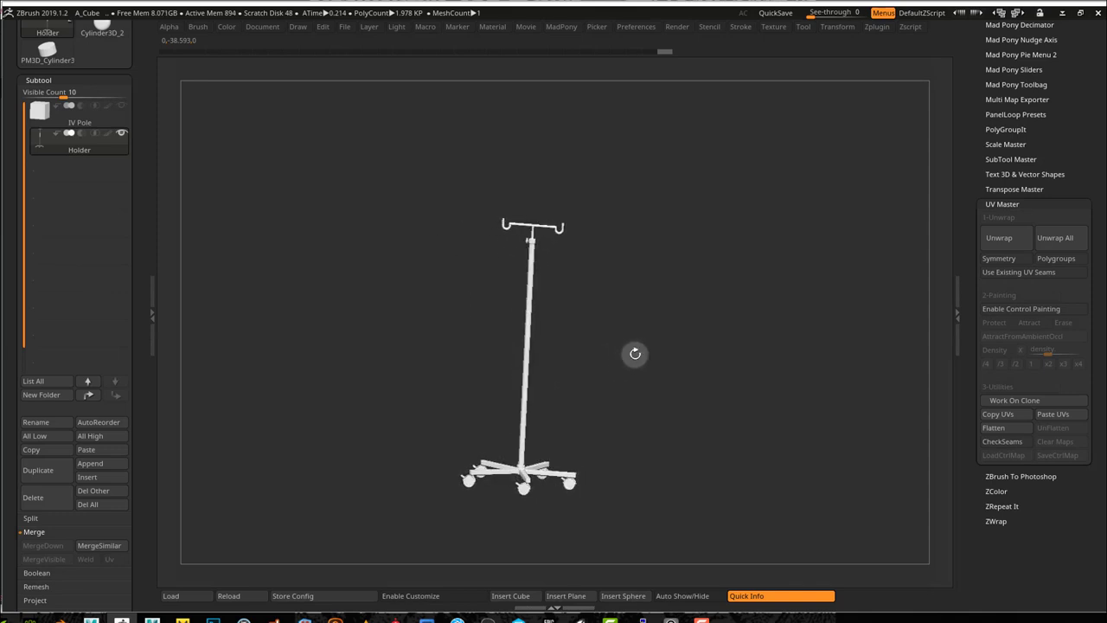
left_click(1006, 243)
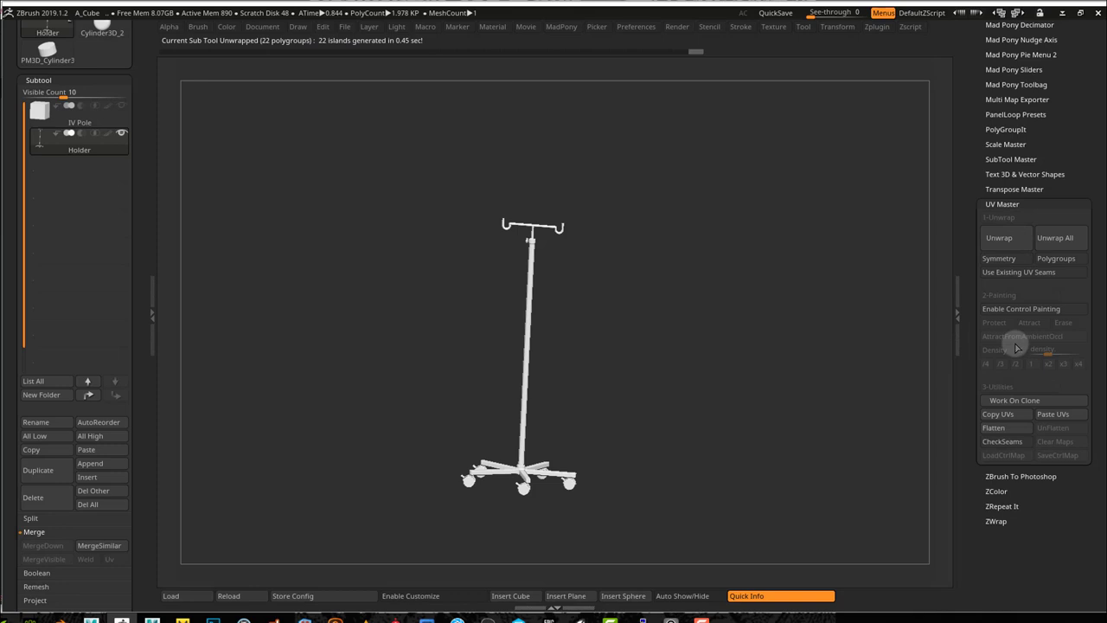
left_click(1013, 428)
mouse_move(875, 381)
left_mouse_down()
mouse_move(847, 372)
mouse_move(850, 356)
mouse_move(892, 384)
left_mouse_up()
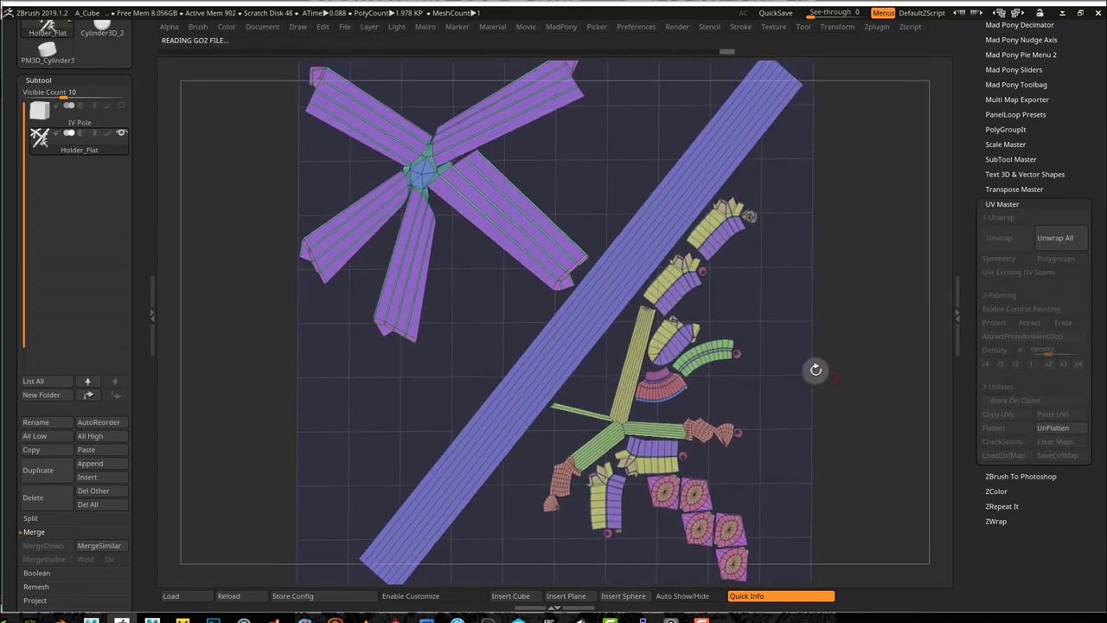
left_click_drag(815, 371, 775, 359)
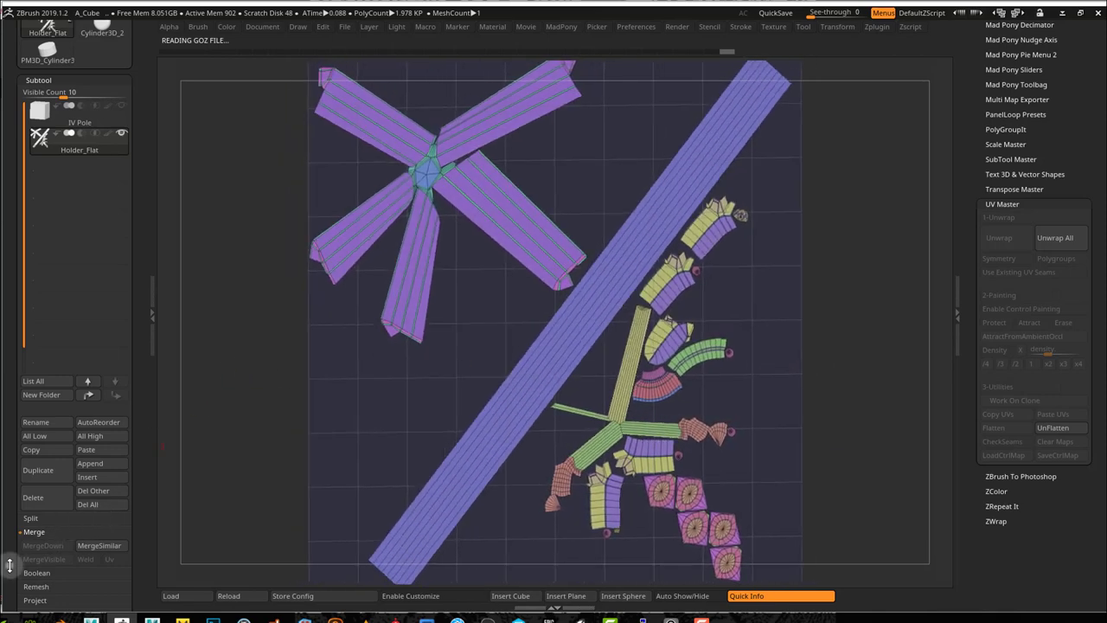
Export the flattened holder mesh for transfer to other programs with CopyToExt
scroll(10, 566, "down", 10)
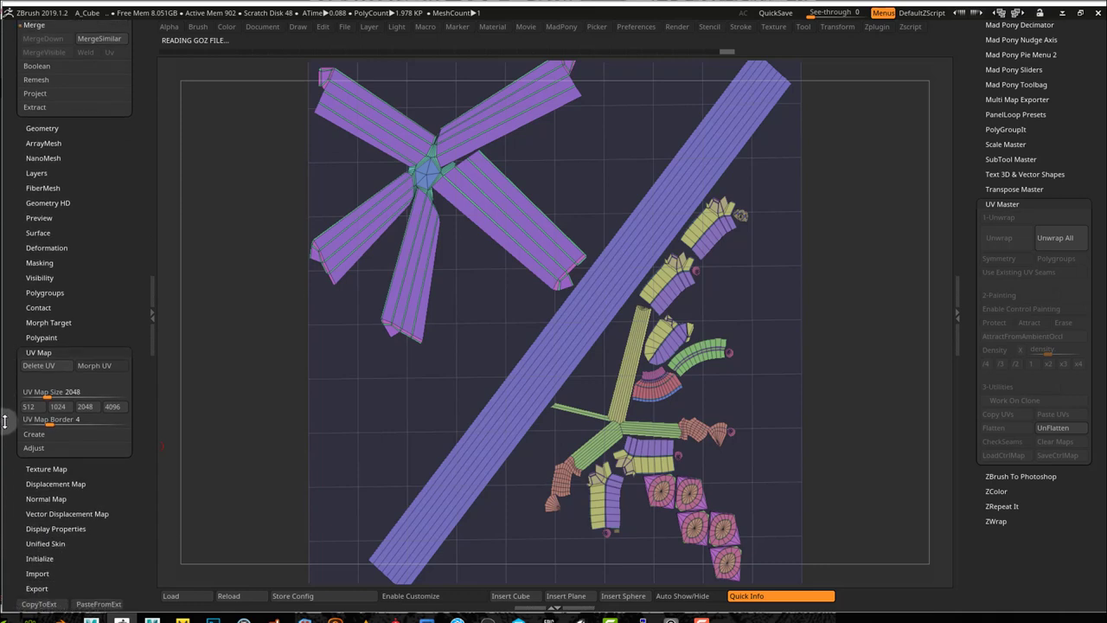
scroll(5, 421, "down", 5)
left_click(39, 468)
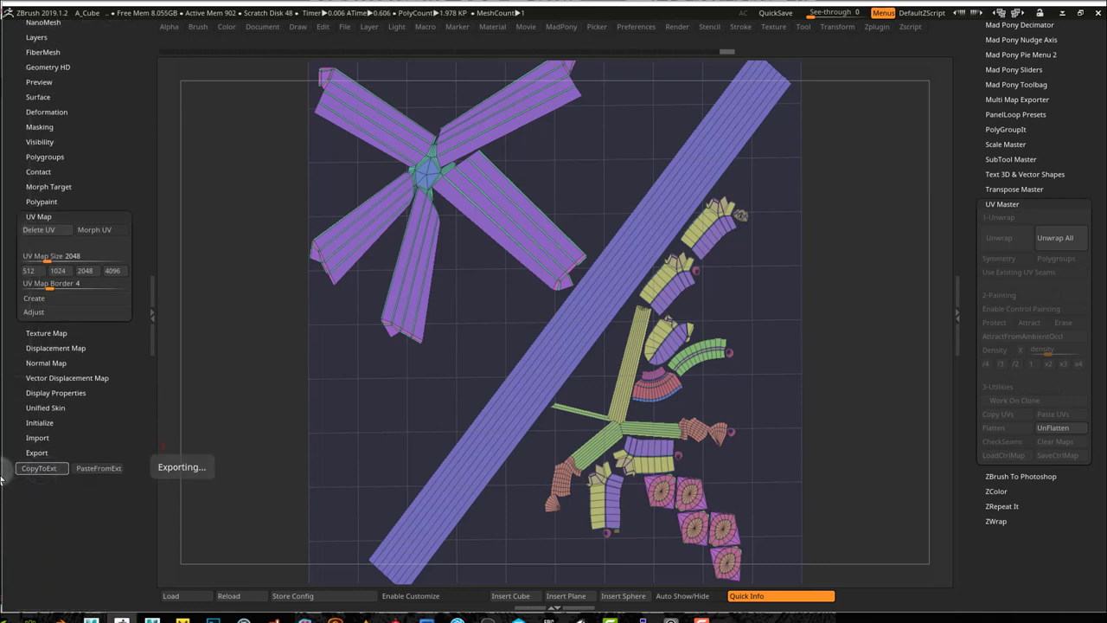
Switch to Substance Painter, load the copied mesh as a new project while discarding the open project's changes, and inspect it
key("alt+Tab")
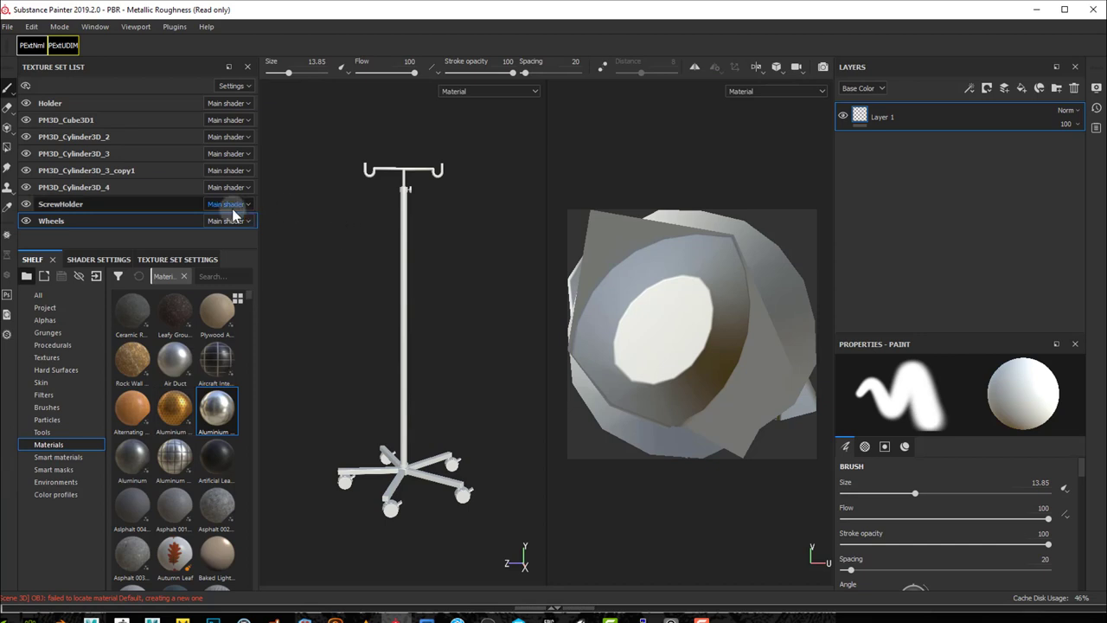
left_click(9, 30)
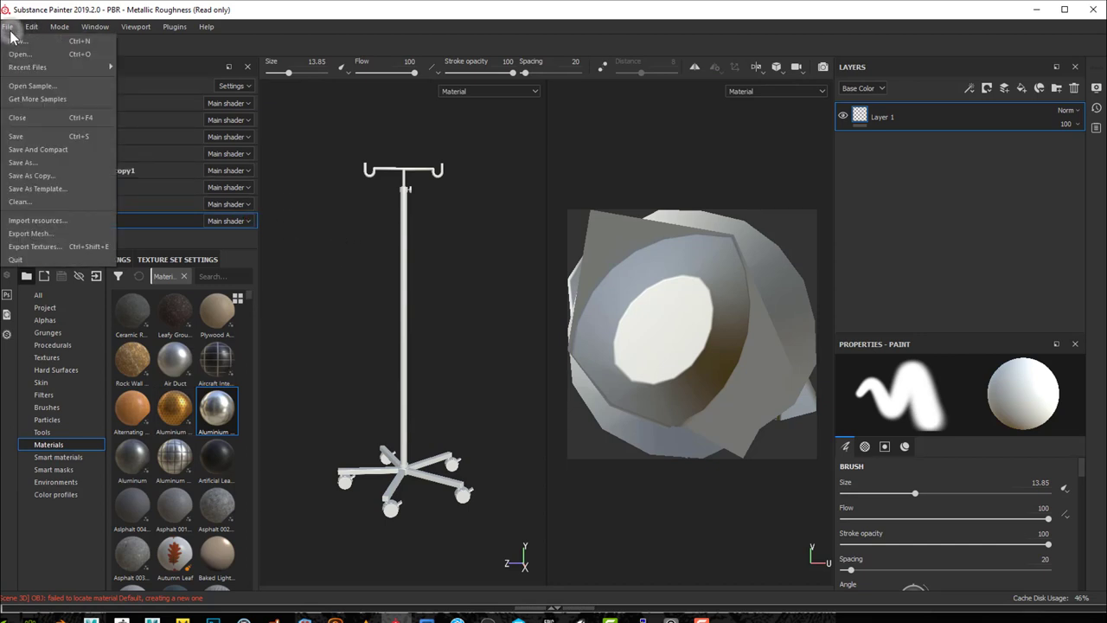
left_click(356, 200)
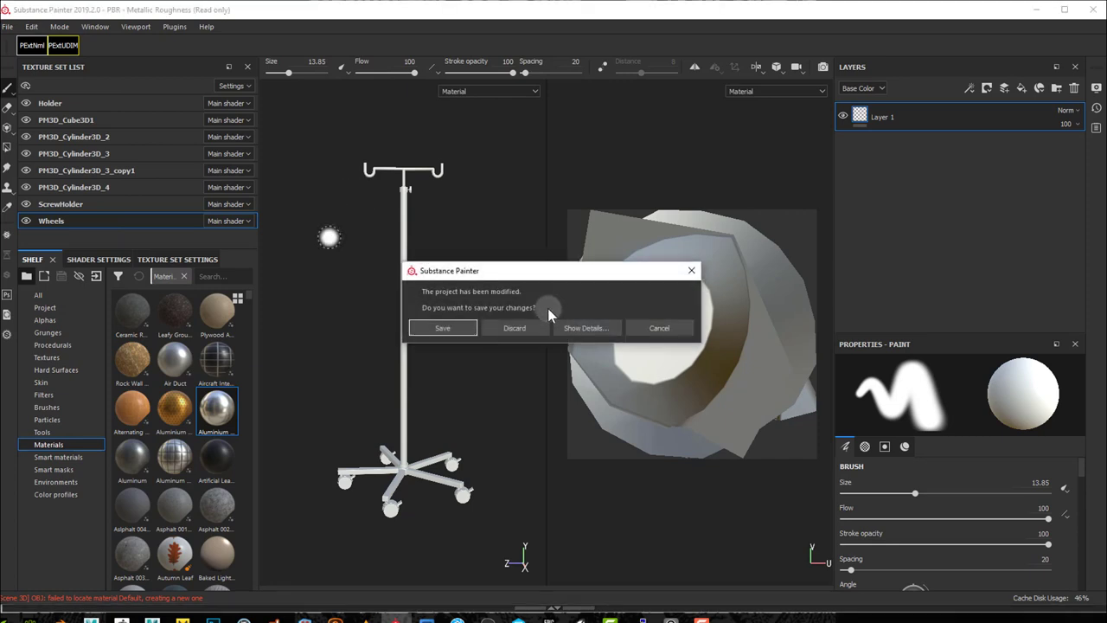
left_click(515, 324)
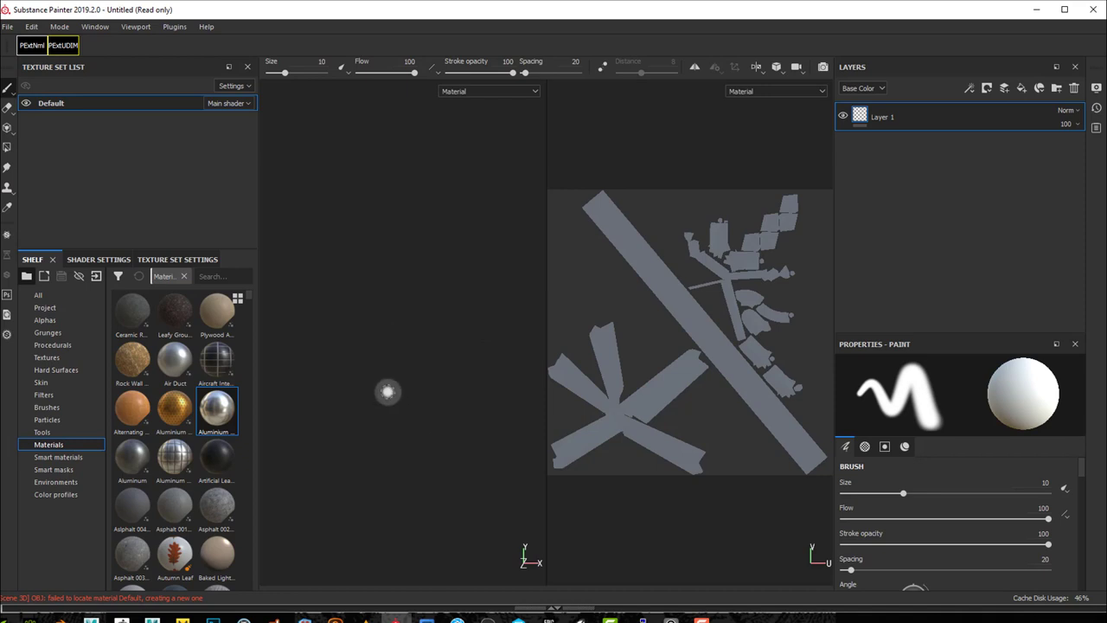
left_click_drag(444, 423, 409, 376, "alt")
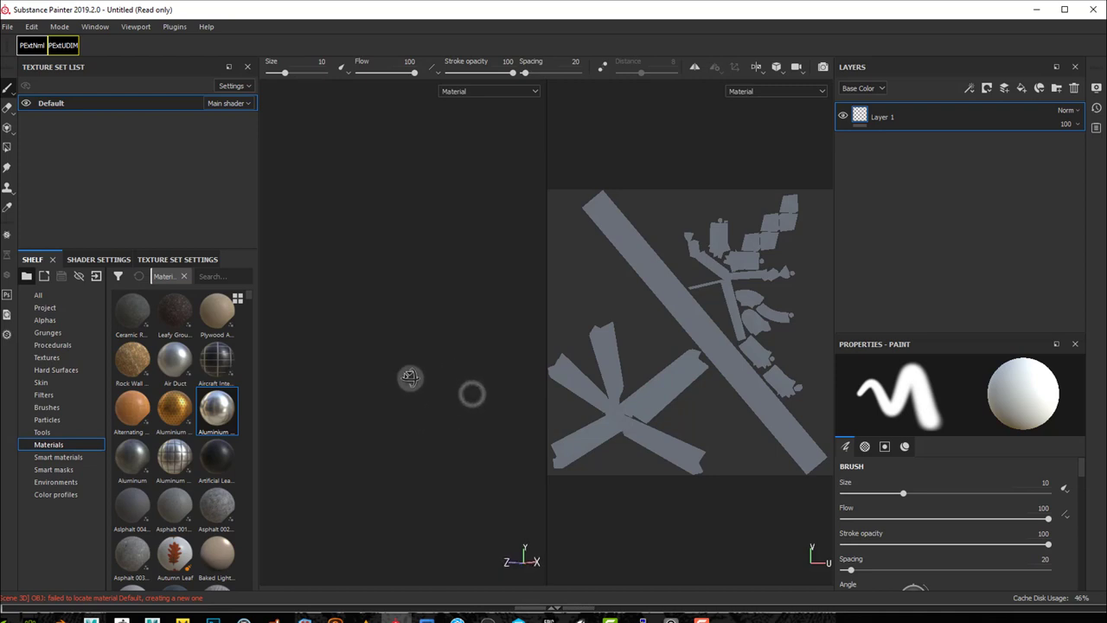
left_click_drag(496, 397, 458, 417, "alt")
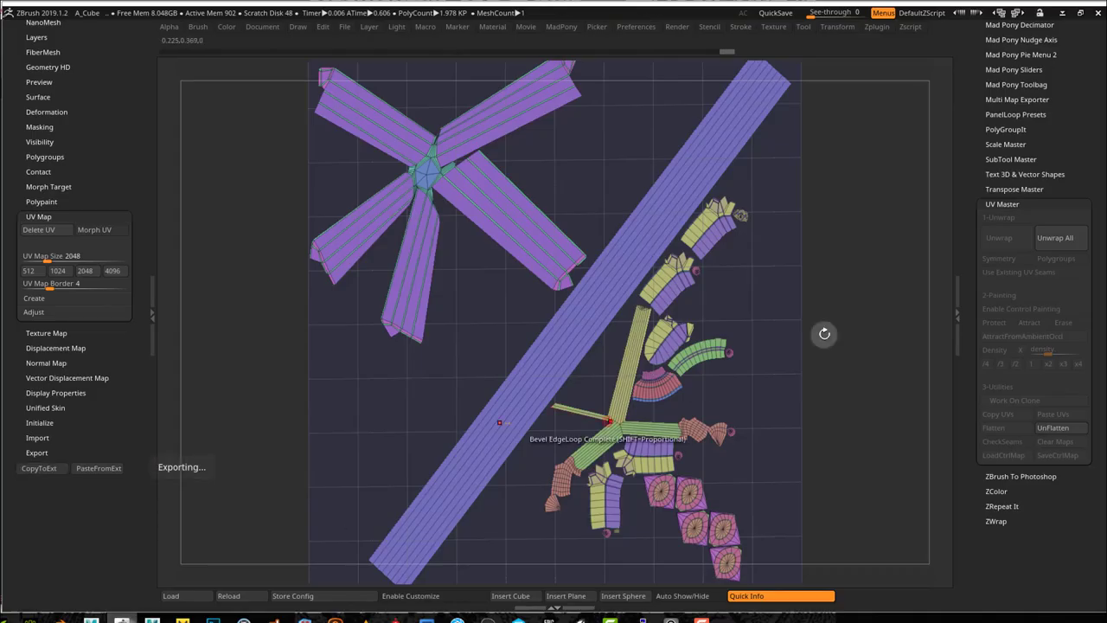
Open the FBX ExportImport plugin settings and review the available export options
scroll(1072, 82, "up", 4)
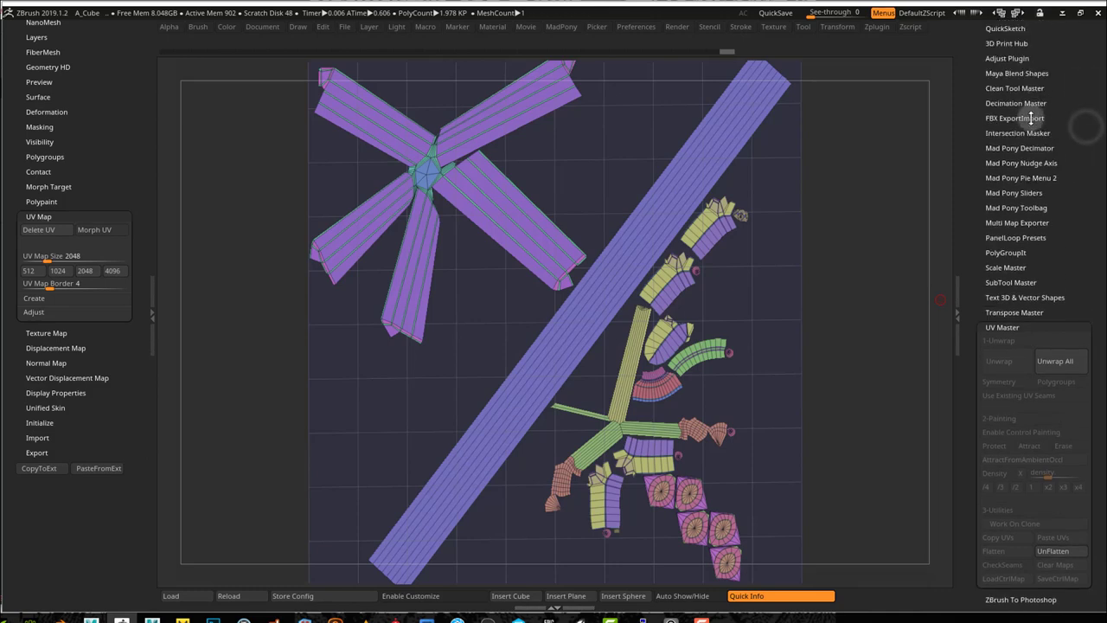
left_click(1020, 117)
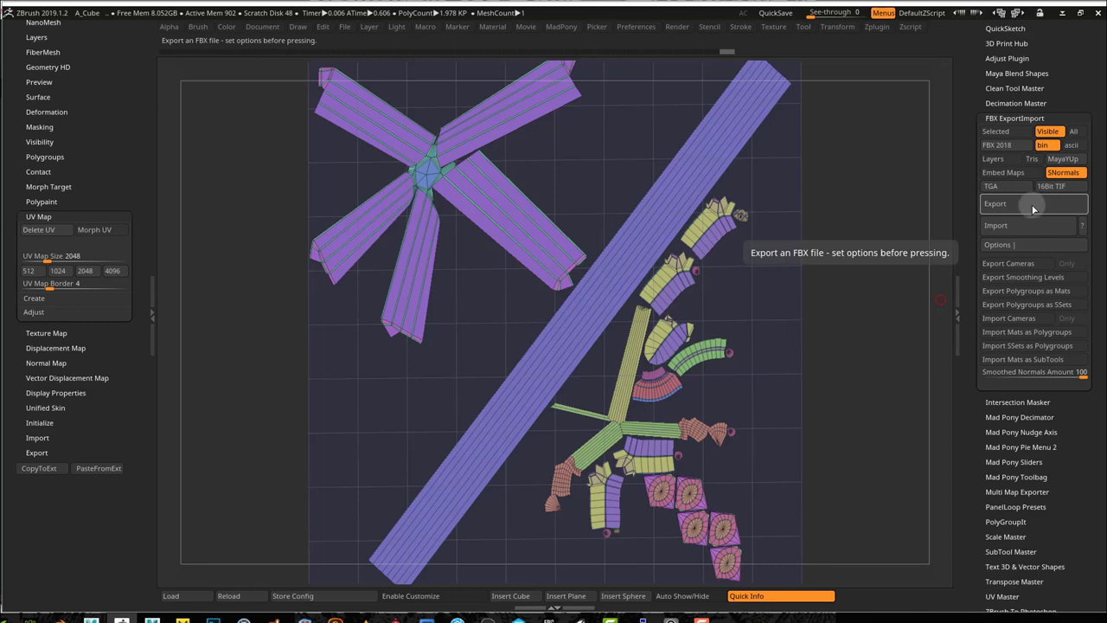
left_click_drag(1082, 470, 1076, 396)
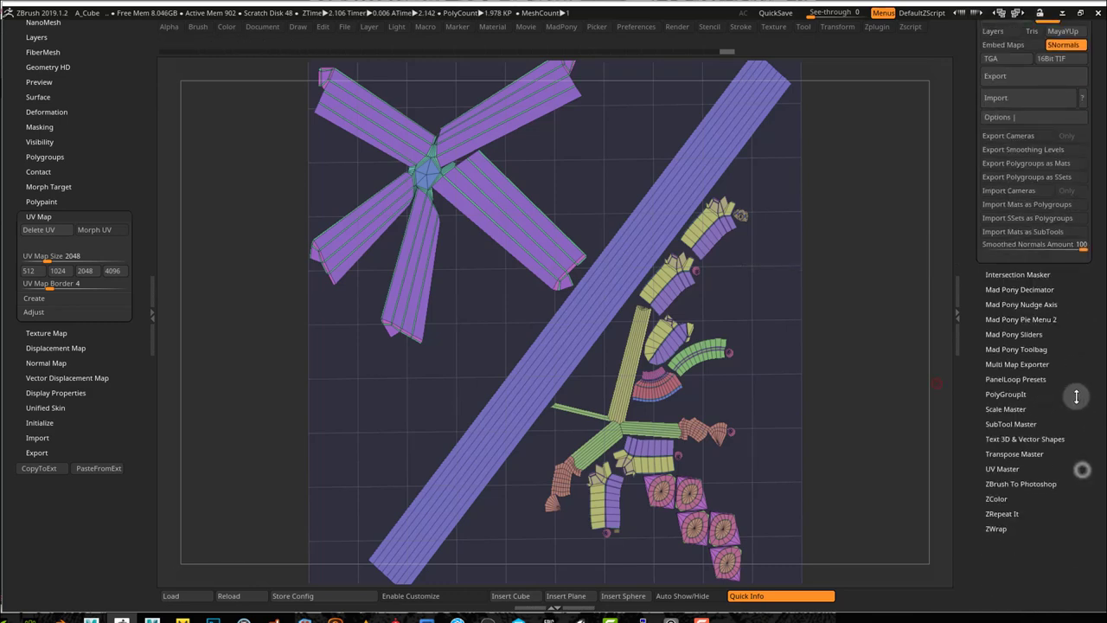
Unflatten the merged holder mesh with UV Master and copy the 3D version out with CopyToExt
left_click(1002, 457)
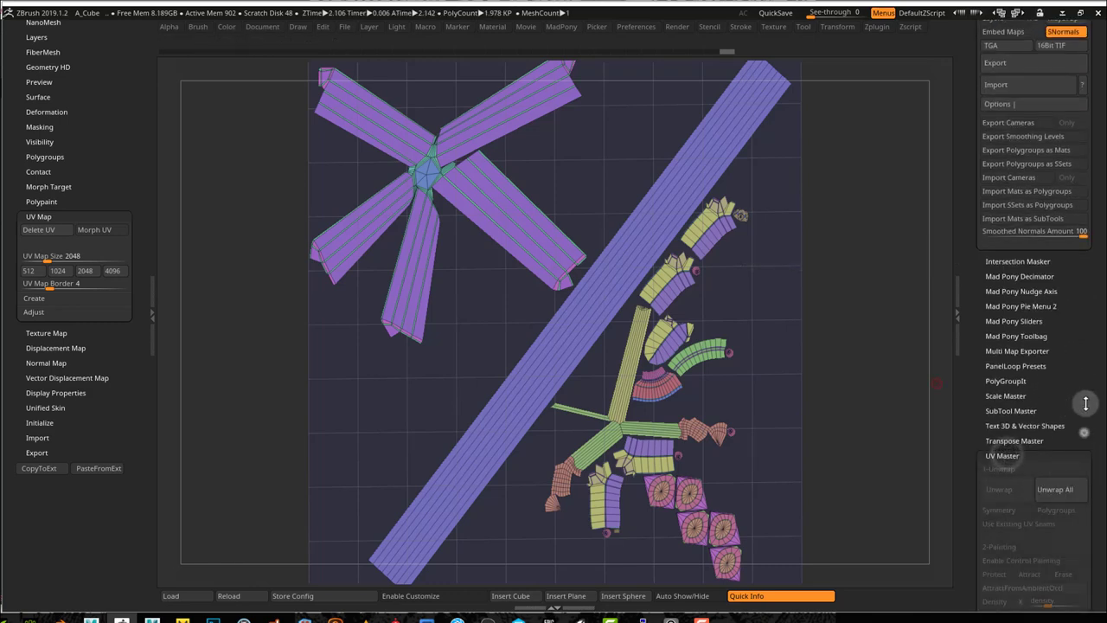
left_click(1052, 507)
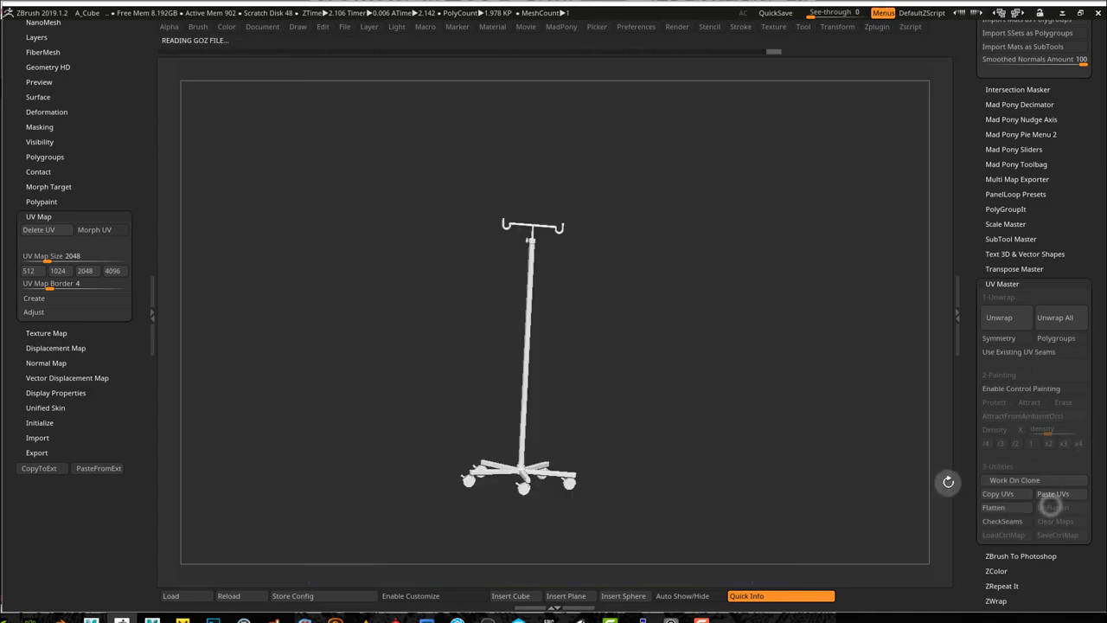
left_click(39, 468)
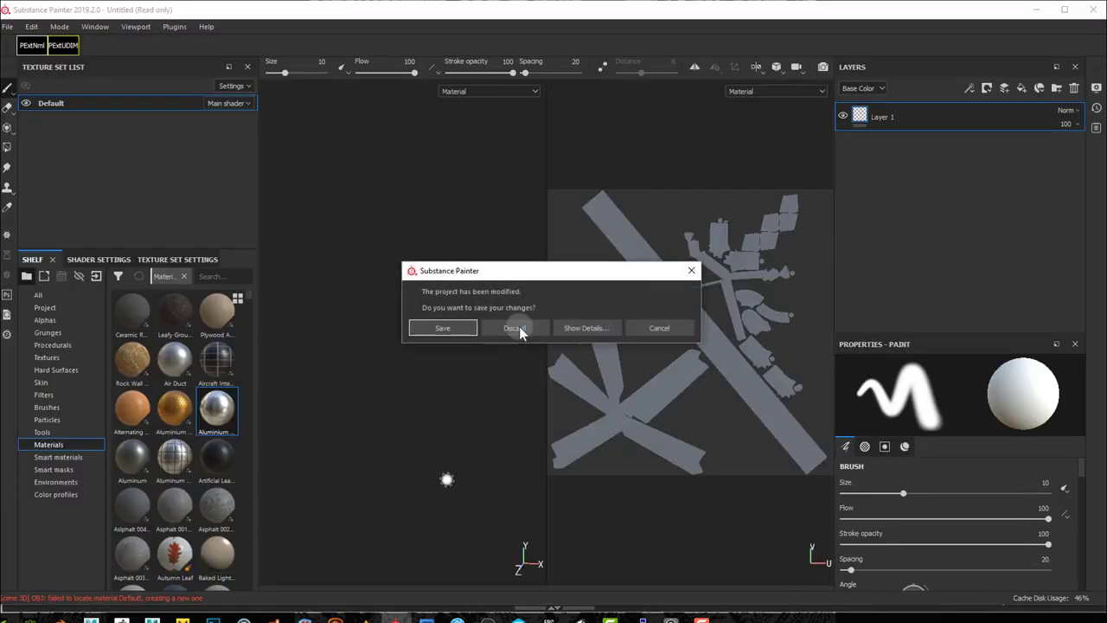
Load the unflattened mesh in Substance Painter, discarding the open project's changes, and inspect the model and its UV layout
left_click(521, 324)
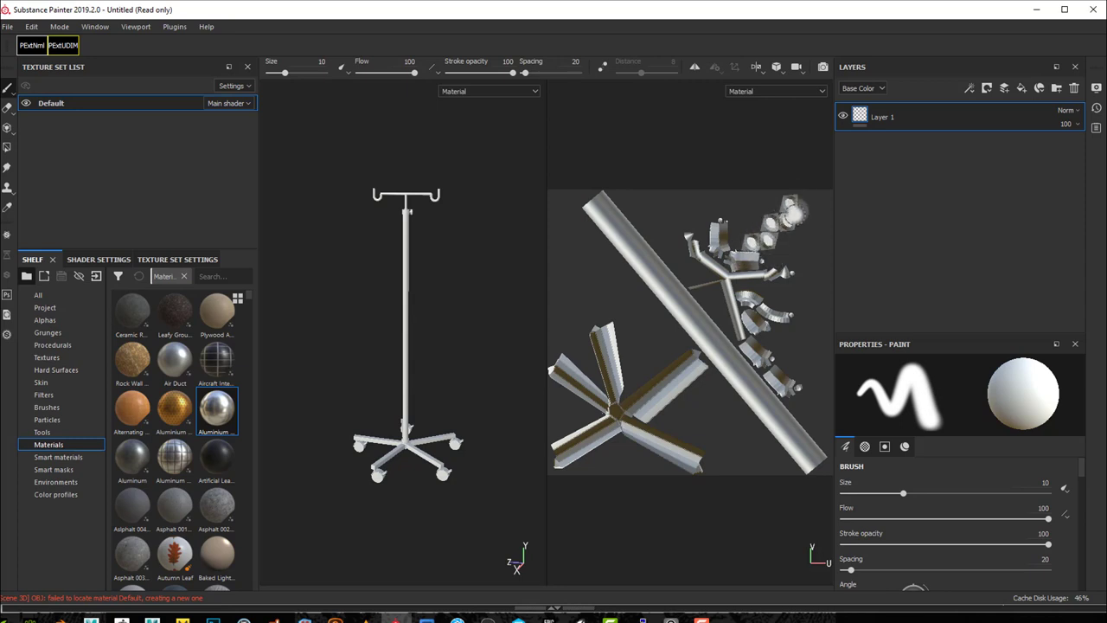
scroll(795, 216, "down", 3)
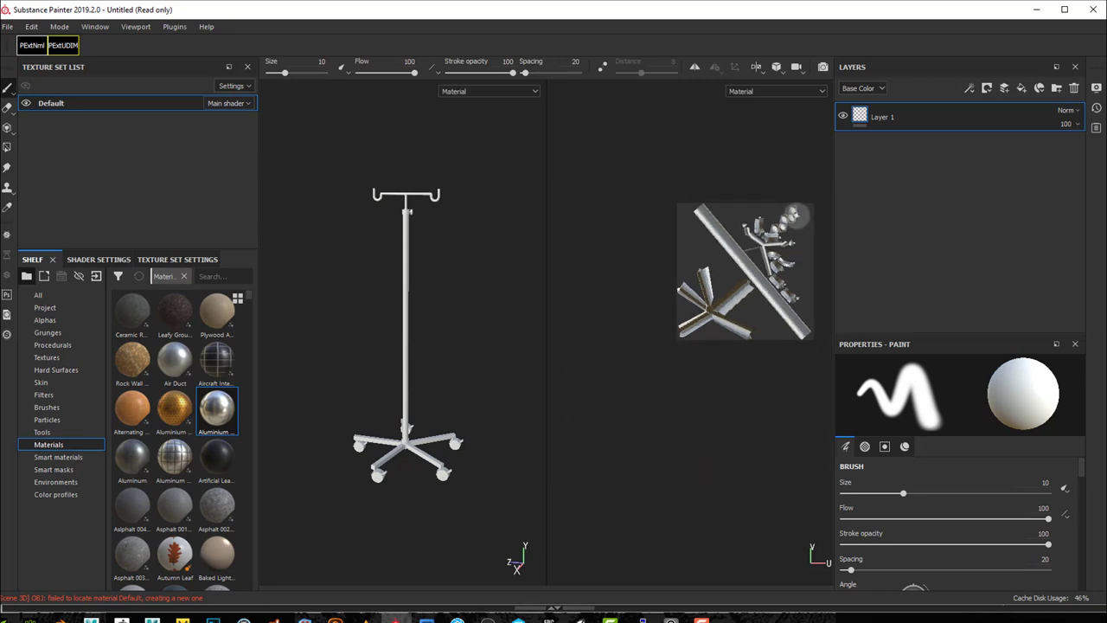
scroll(795, 216, "up", 8)
scroll(796, 217, "down", 2)
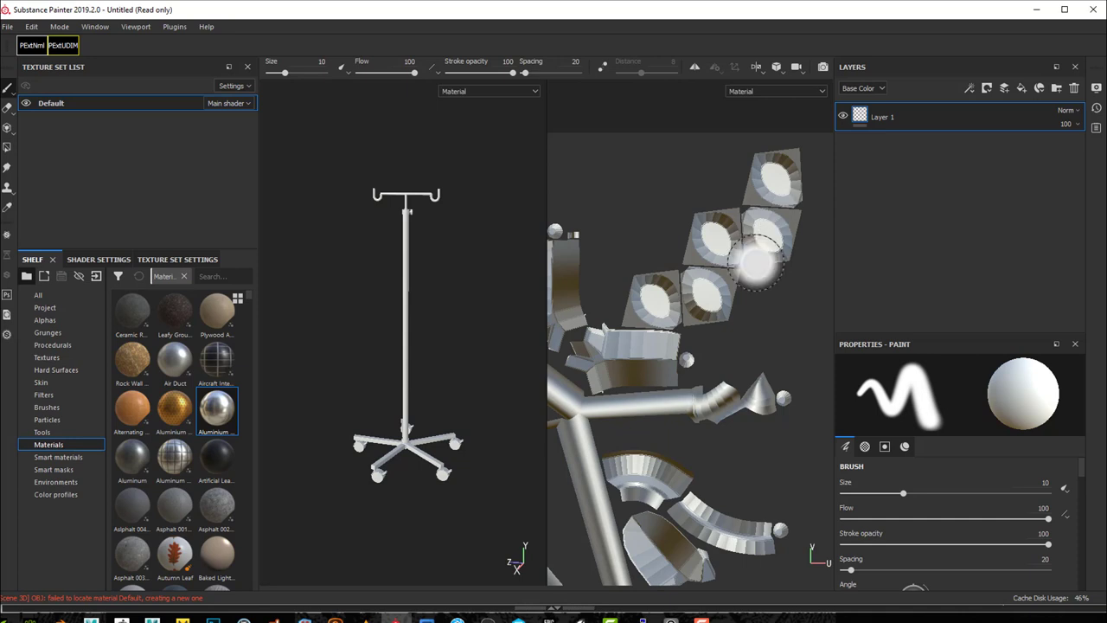
scroll(754, 260, "up", 2)
scroll(754, 260, "down", 4)
scroll(754, 260, "down", 5)
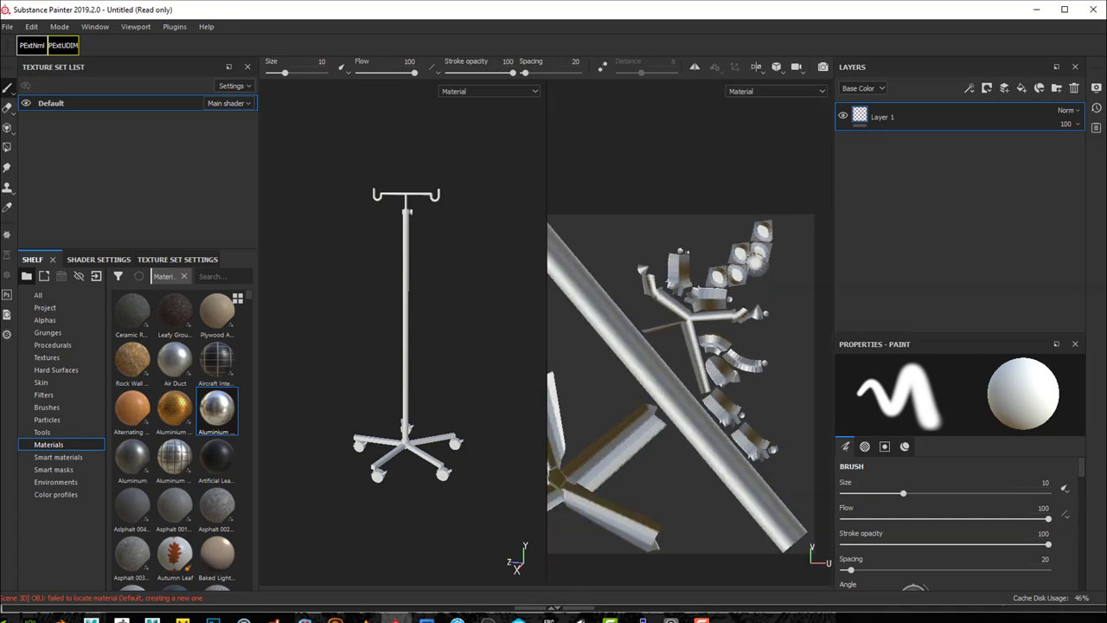
scroll(657, 257, "up", 2)
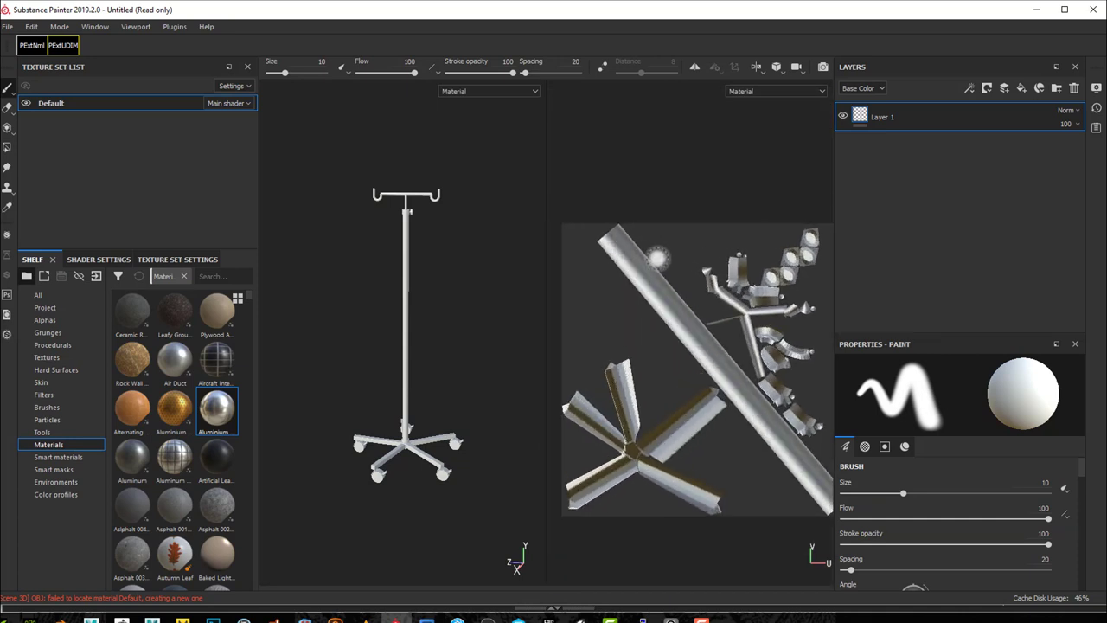
scroll(720, 255, "down", 1)
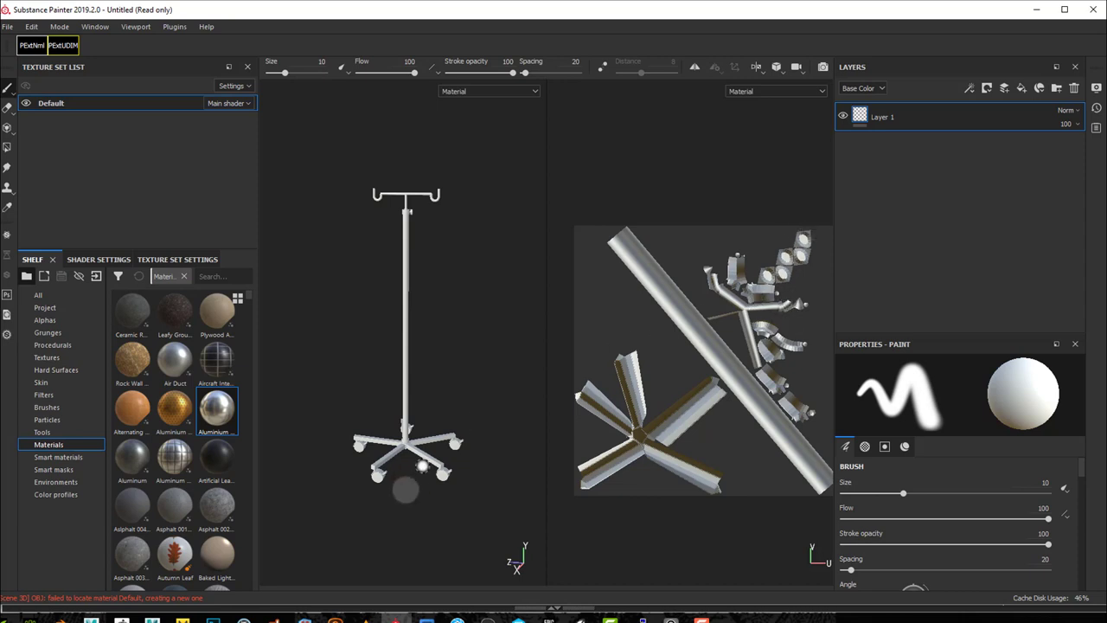
Switch to ZBrush, frame the whole IV stand and turn on PolyFrame to show its polygroups
left_click(122, 619)
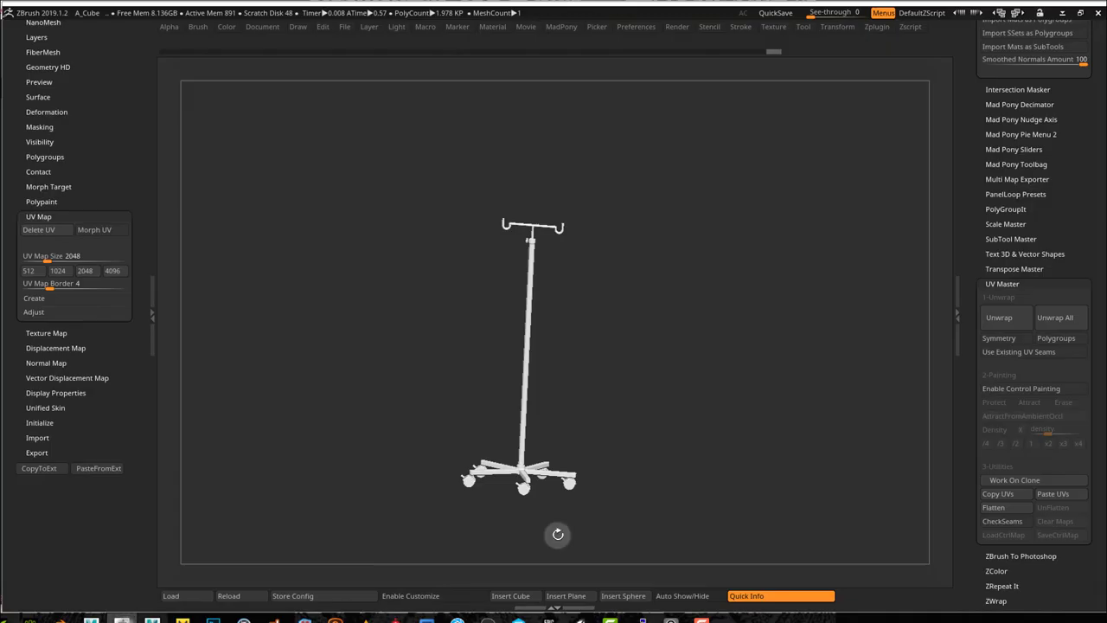
mouse_move(612, 389)
left_mouse_down()
mouse_move(593, 401)
mouse_move(572, 366)
left_mouse_up()
right_click_drag(568, 360, 625, 375, "ctrl")
left_click_drag(625, 377, 601, 388, "alt")
key("shift+f")
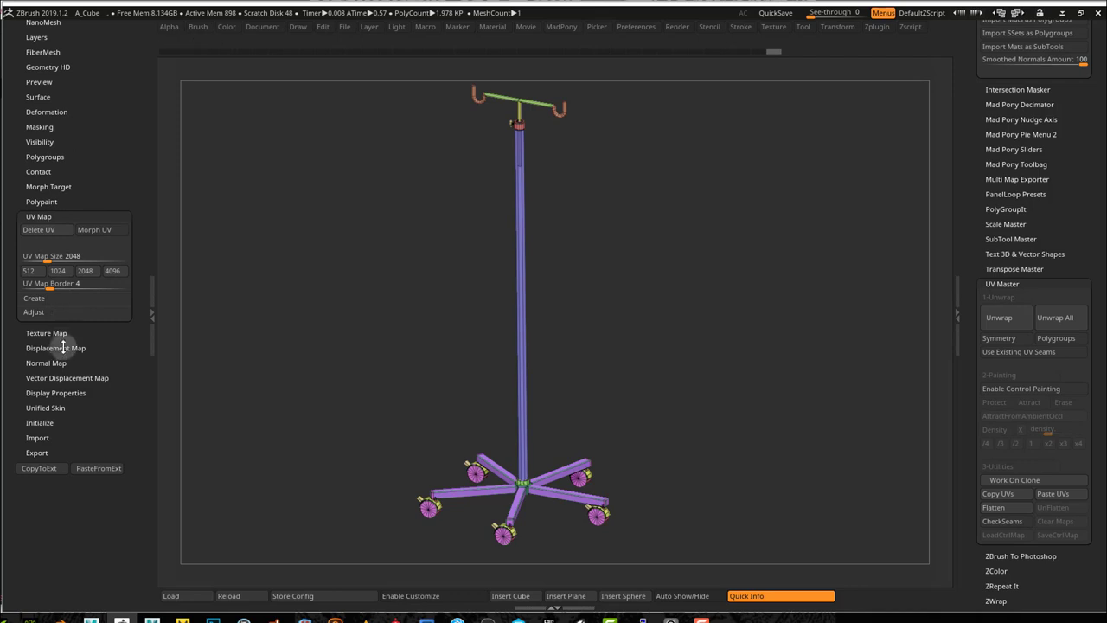
Create polypaint from the IV stand's polygroups and export the colored mesh with CopyToExt
left_click(42, 202)
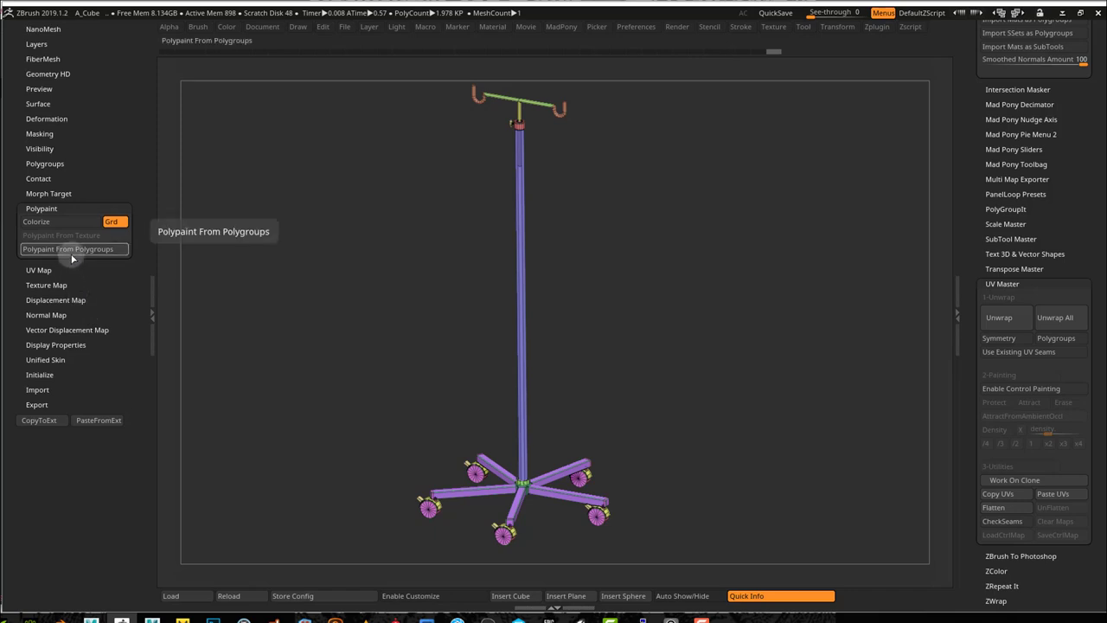
left_click(71, 253)
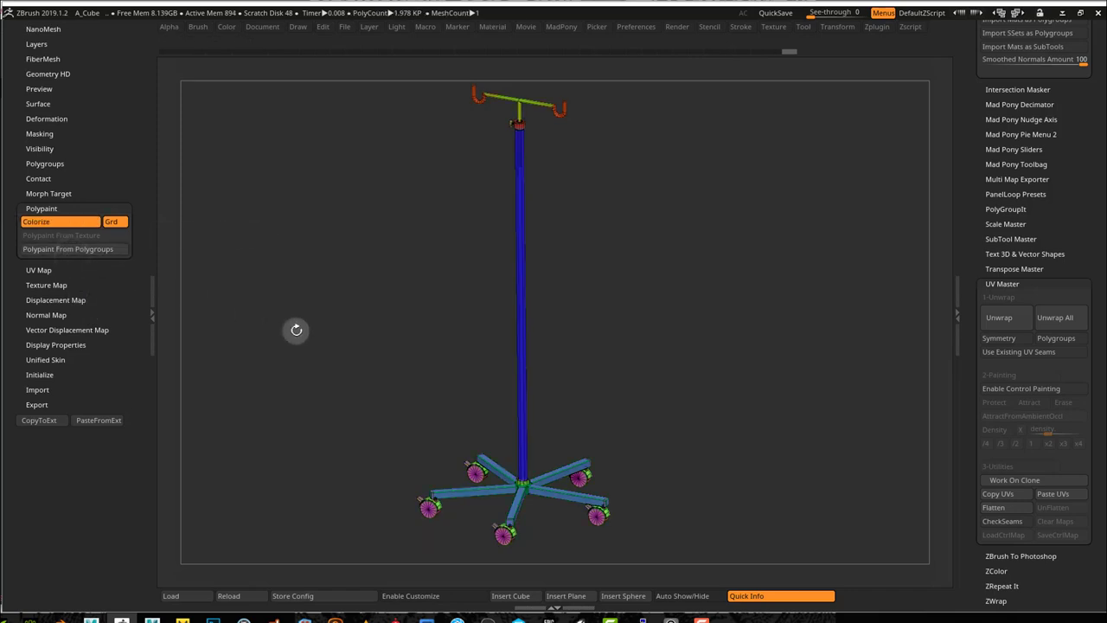
left_click(57, 422)
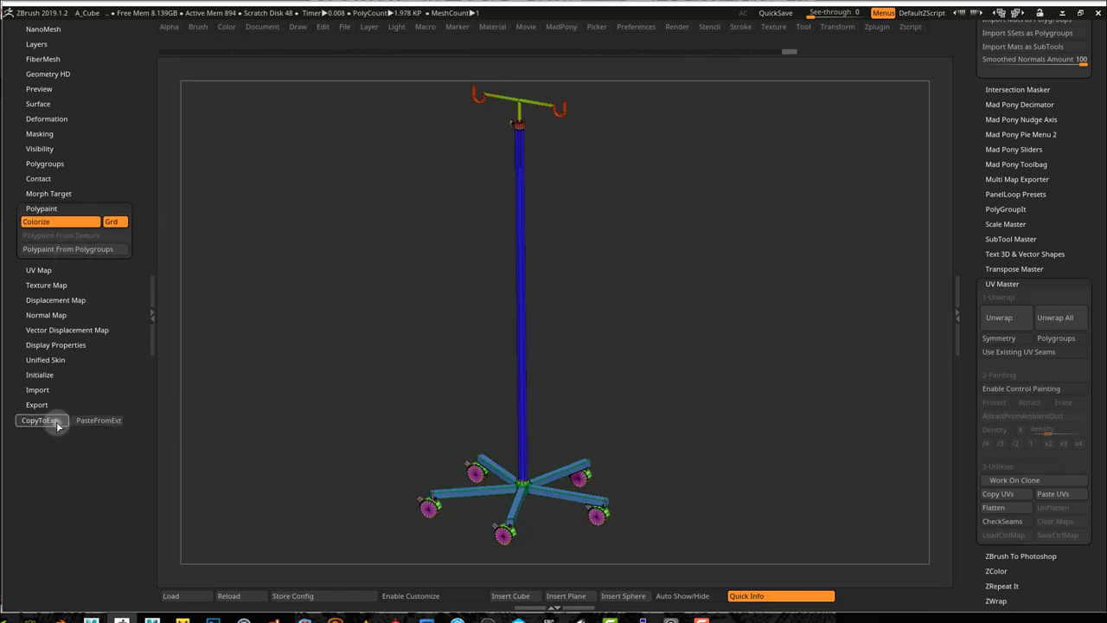
Switch to Substance Painter, load the polypainted mesh as a new project without saving the open one, and inspect the stand
left_click(394, 620)
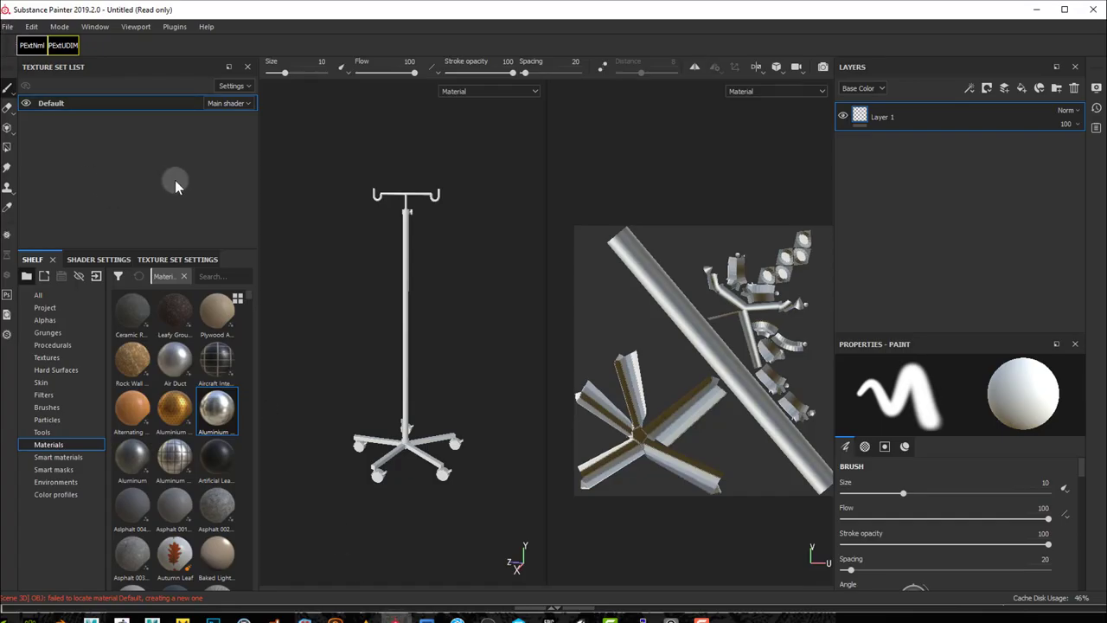
key("ctrl+F4")
left_click(518, 327)
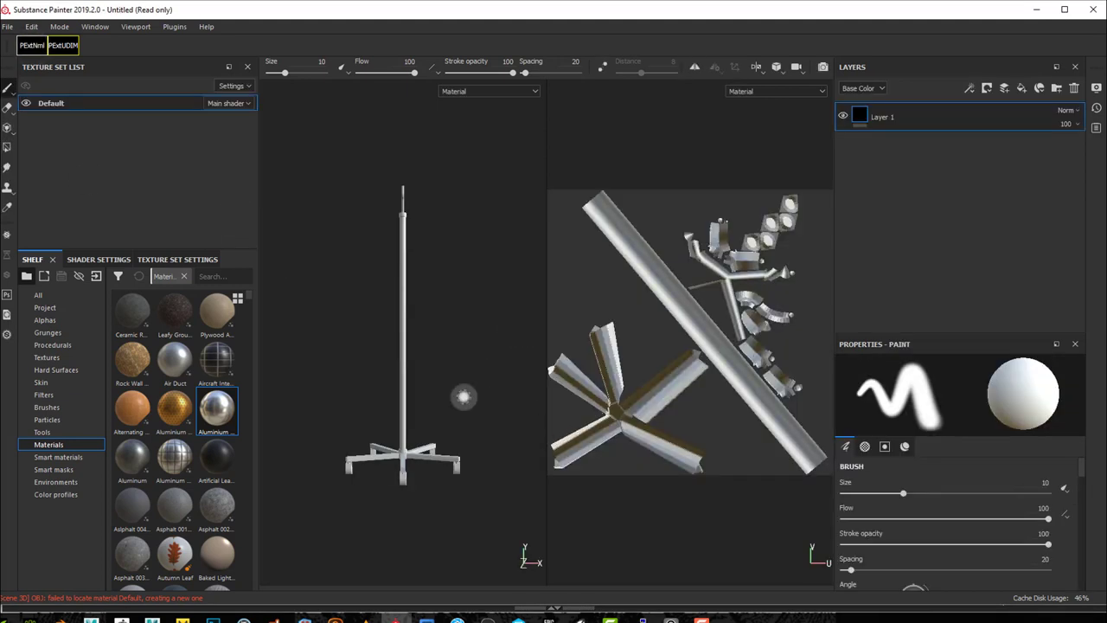
left_click_drag(429, 366, 507, 403, "alt")
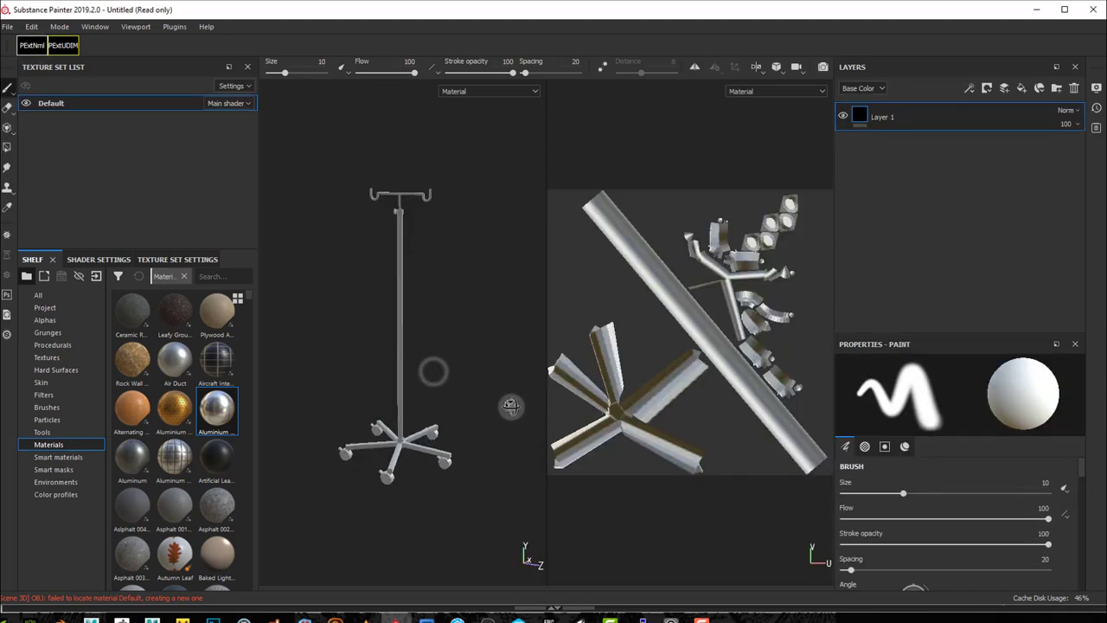
key("ctrl")
scroll(416, 291, "down", 2)
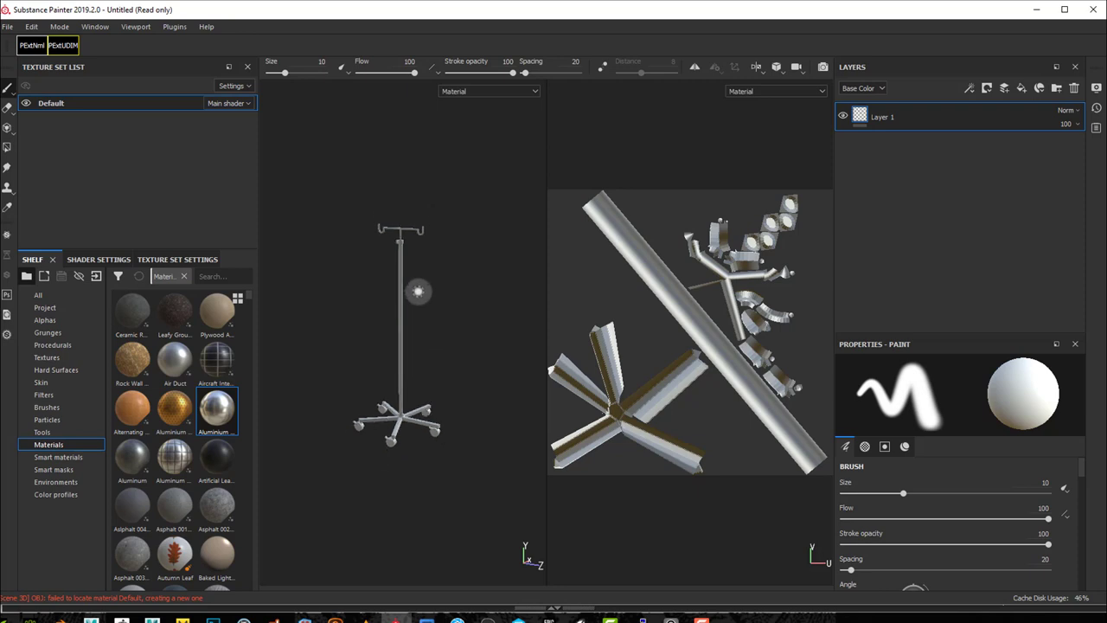
scroll(417, 290, "up", 5)
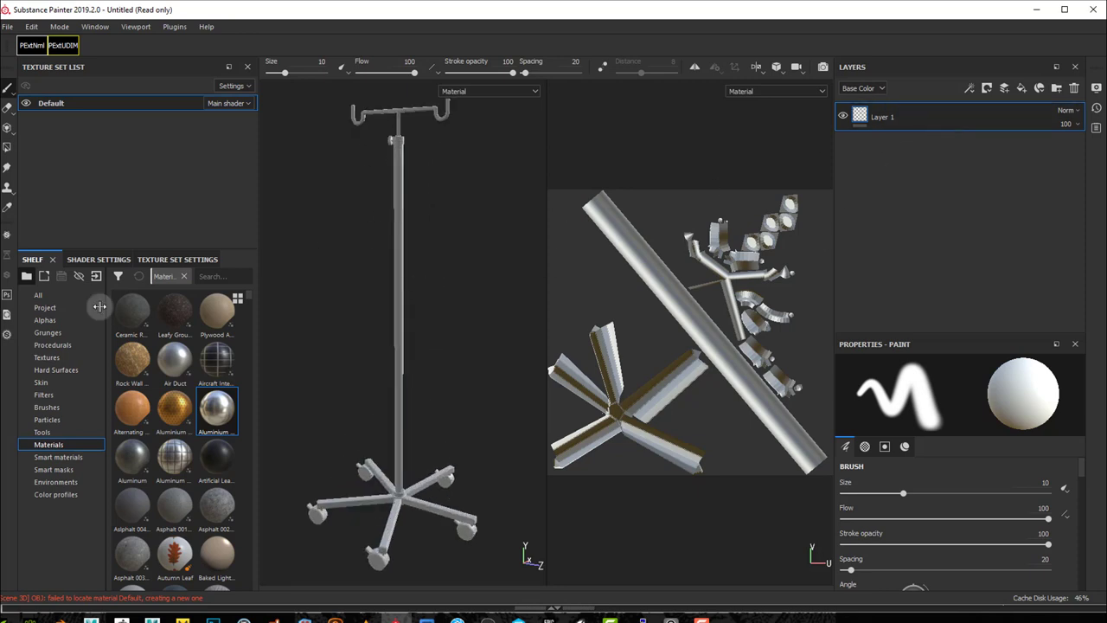
Add a fill layer, delete the default Layer 1, and place the fill layer inside a new folder
left_click(1022, 89)
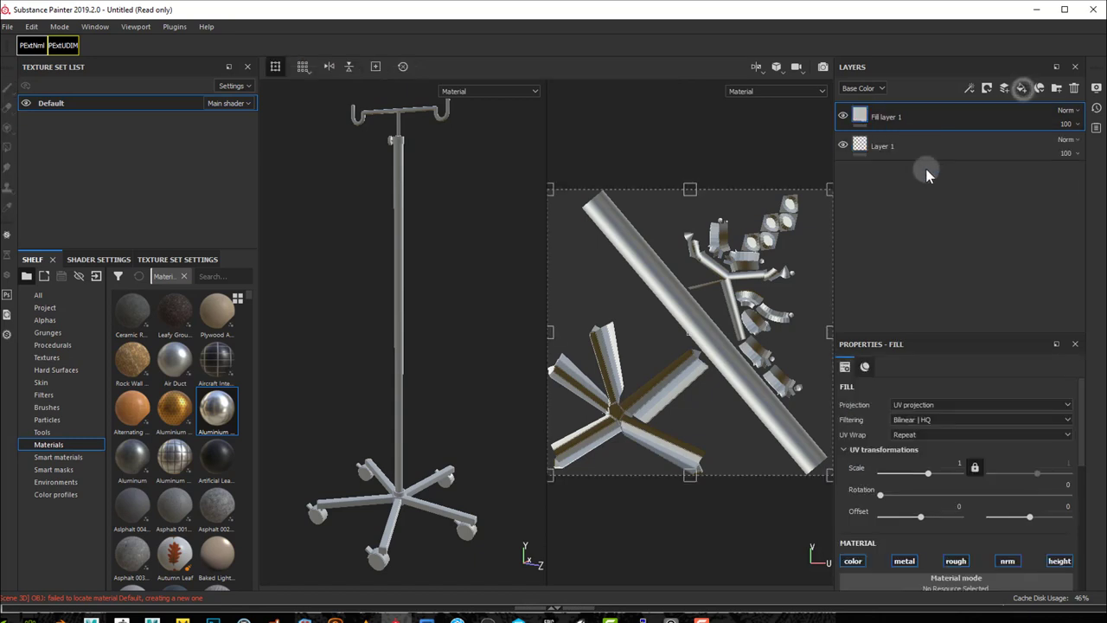
left_click(912, 140)
left_click(1074, 88)
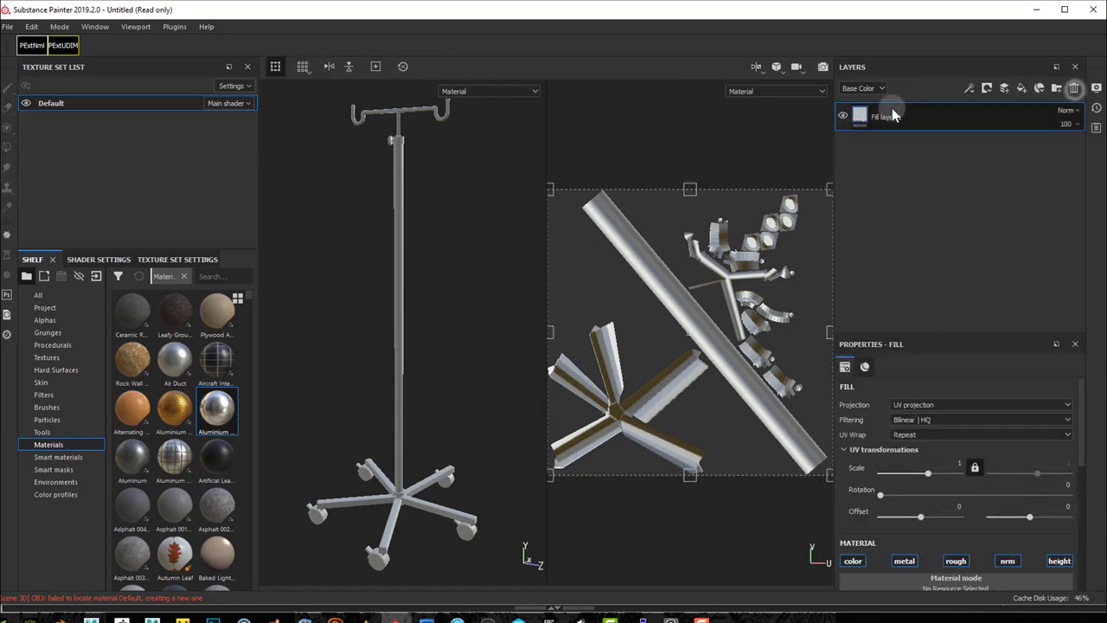
left_click(1054, 87)
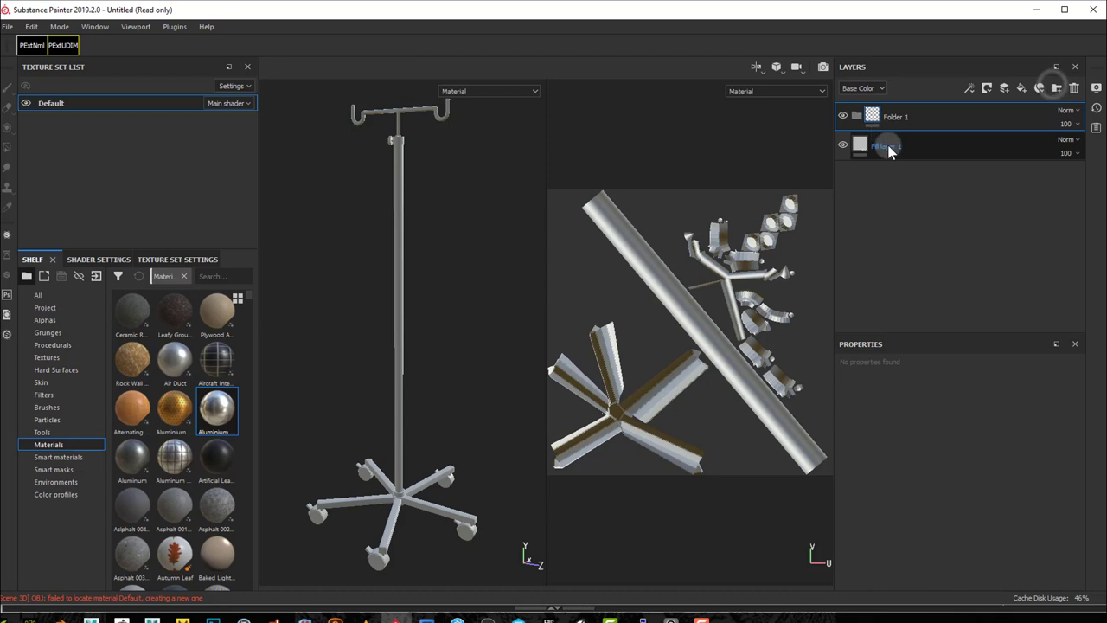
left_click_drag(890, 149, 905, 121)
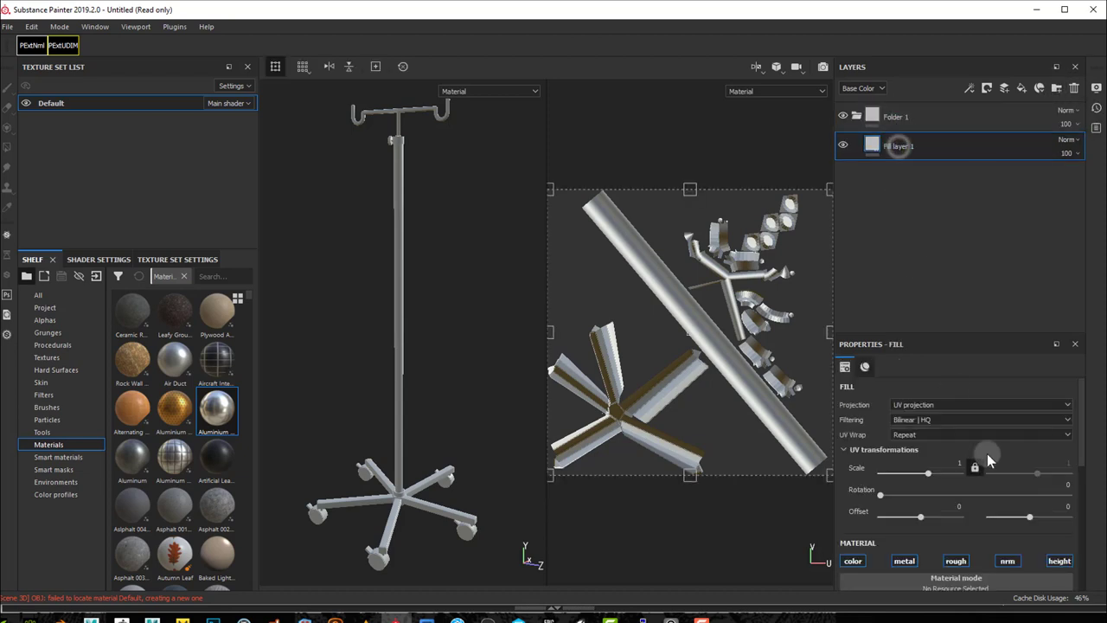
Set the base color of Fill layer 1 to red
scroll(1081, 450, "down", 5)
scroll(1053, 428, "up", 3)
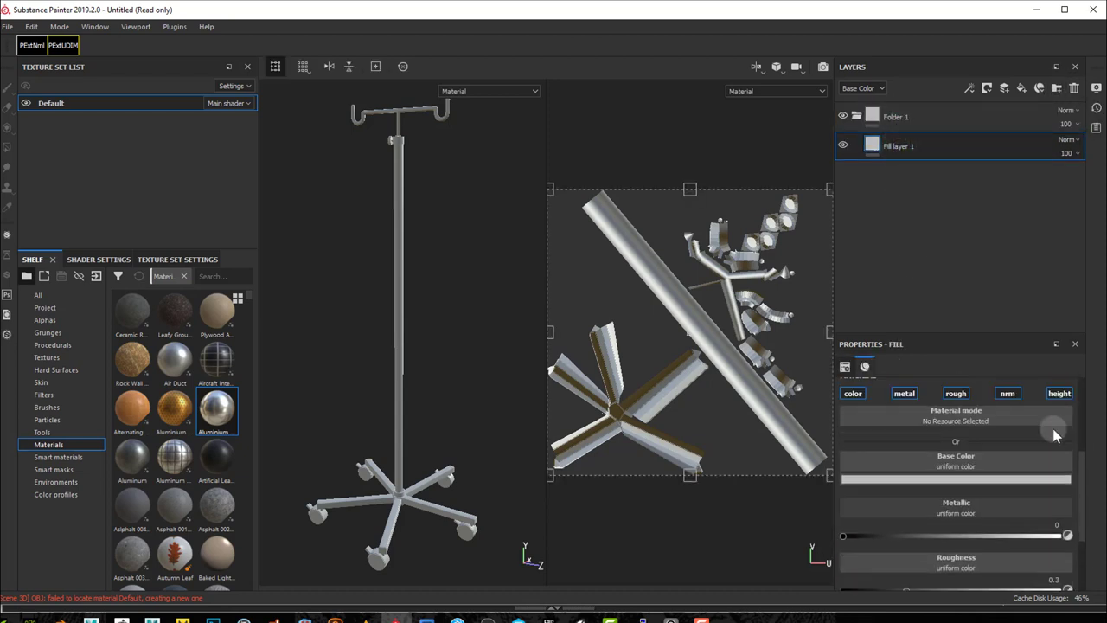
left_click(1016, 479)
left_click(1095, 521)
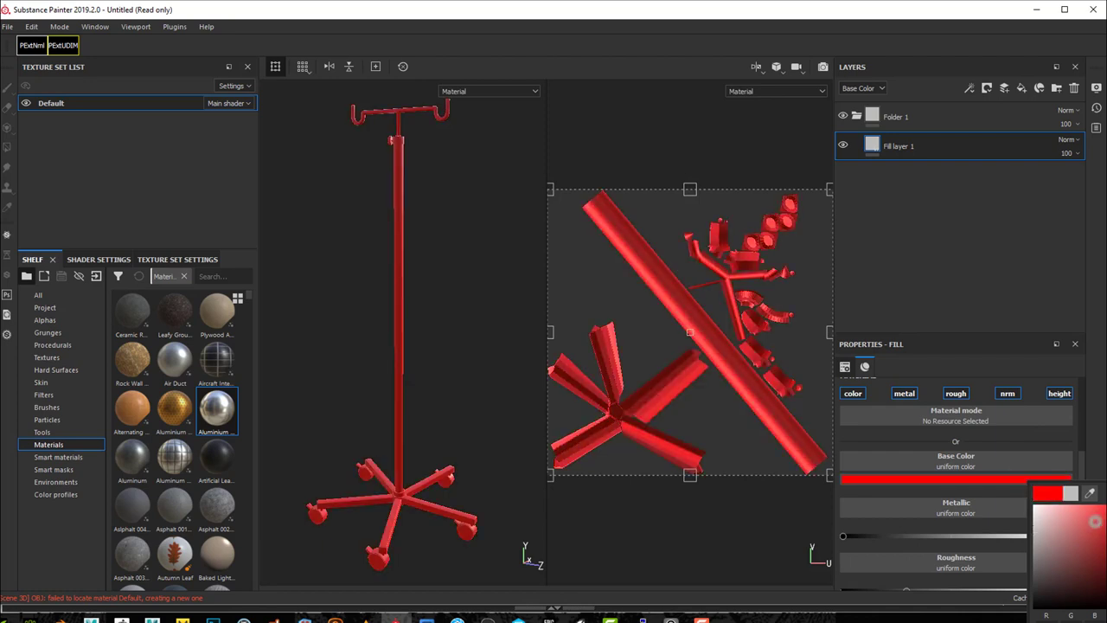
left_click(898, 234)
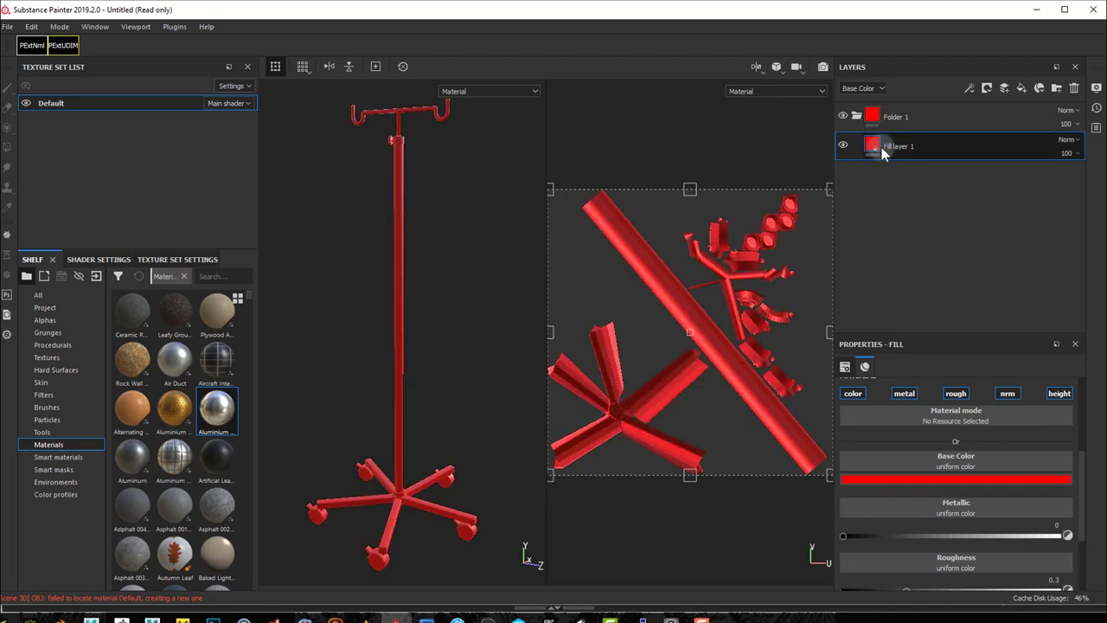
Try a black mask on Folder 1, and replace it with a mask with color selection
right_click(899, 121)
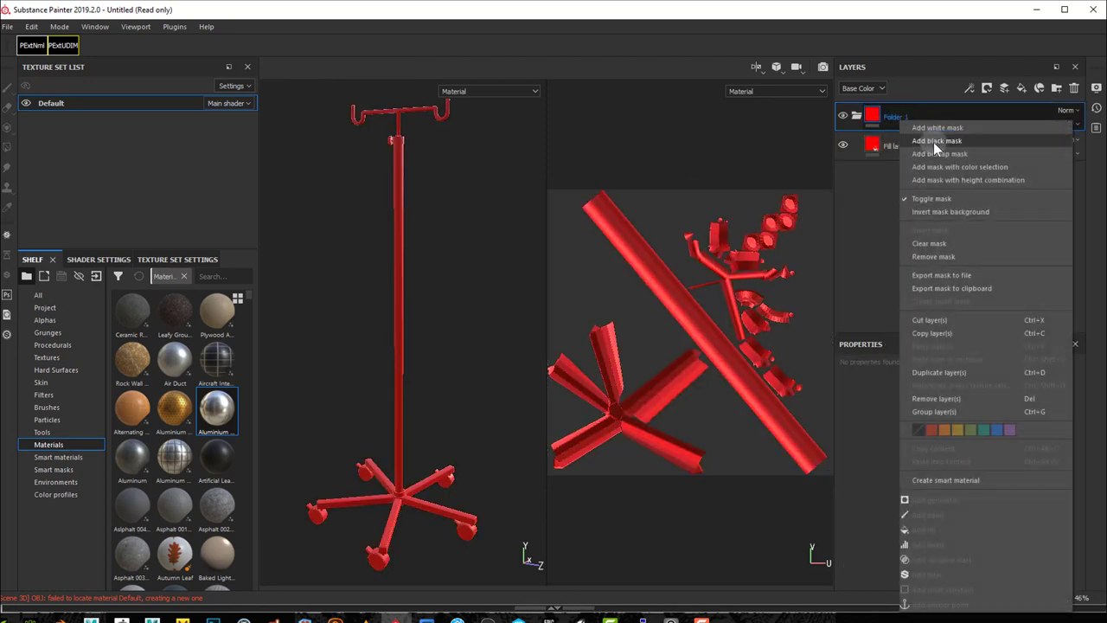
left_click(933, 141)
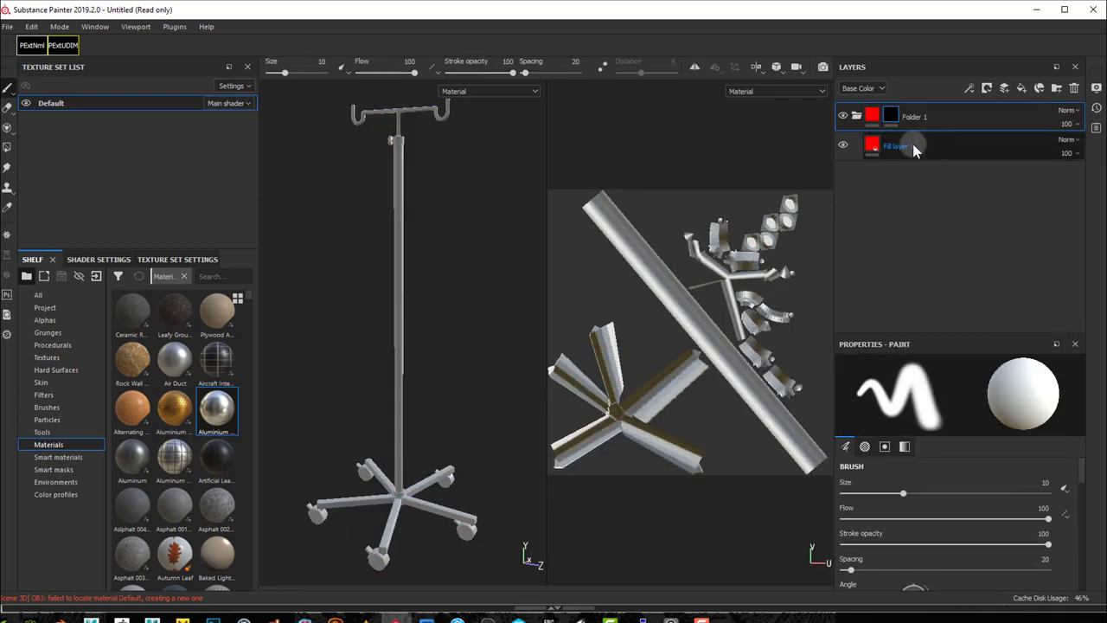
right_click(896, 121)
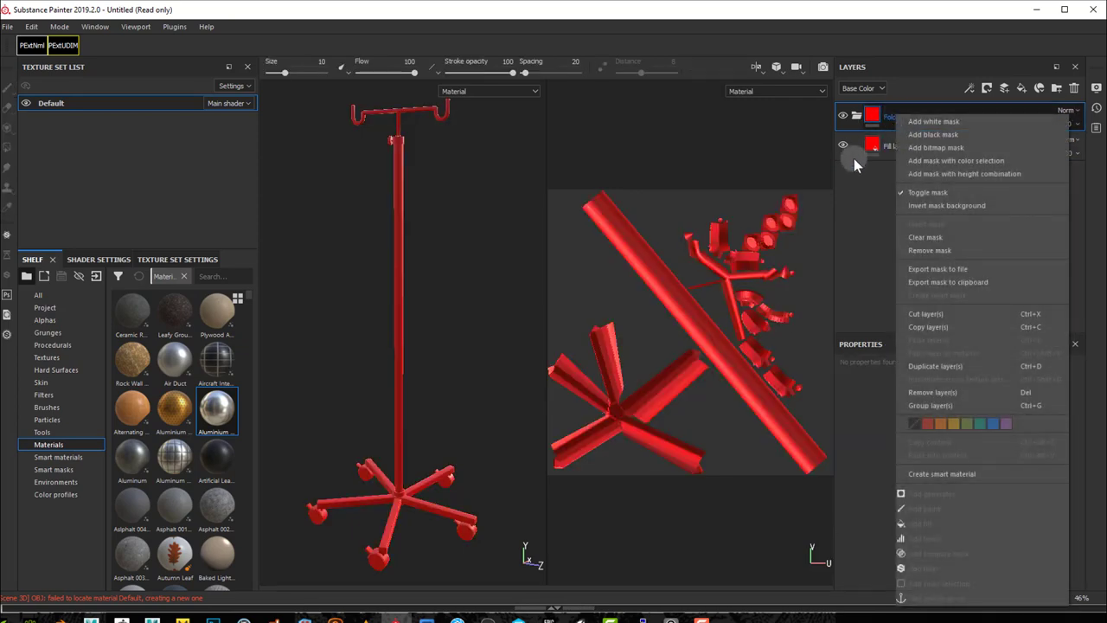
left_click(939, 163)
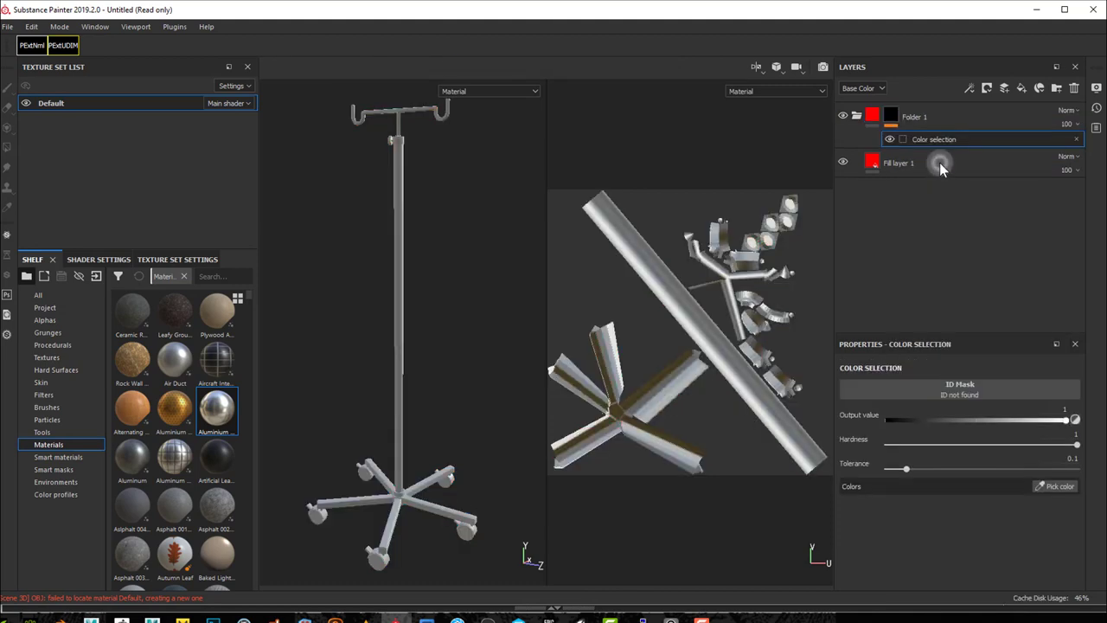
Try to bake all mesh maps of the Default texture set, including ID, at 1024 output size, and open the log
left_click(1057, 488)
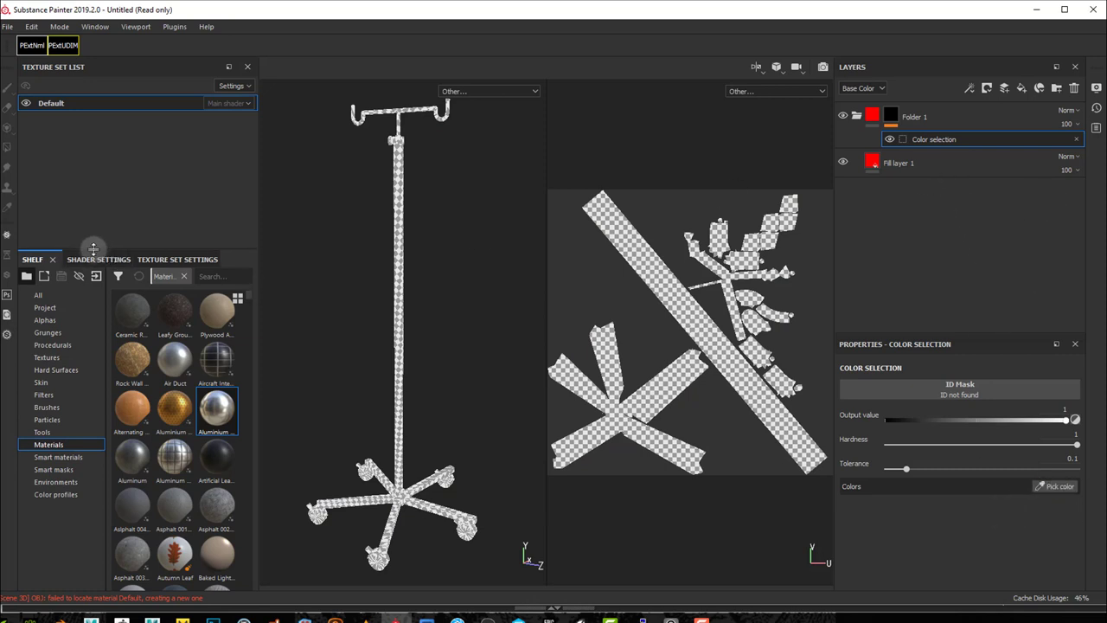
left_click(166, 254)
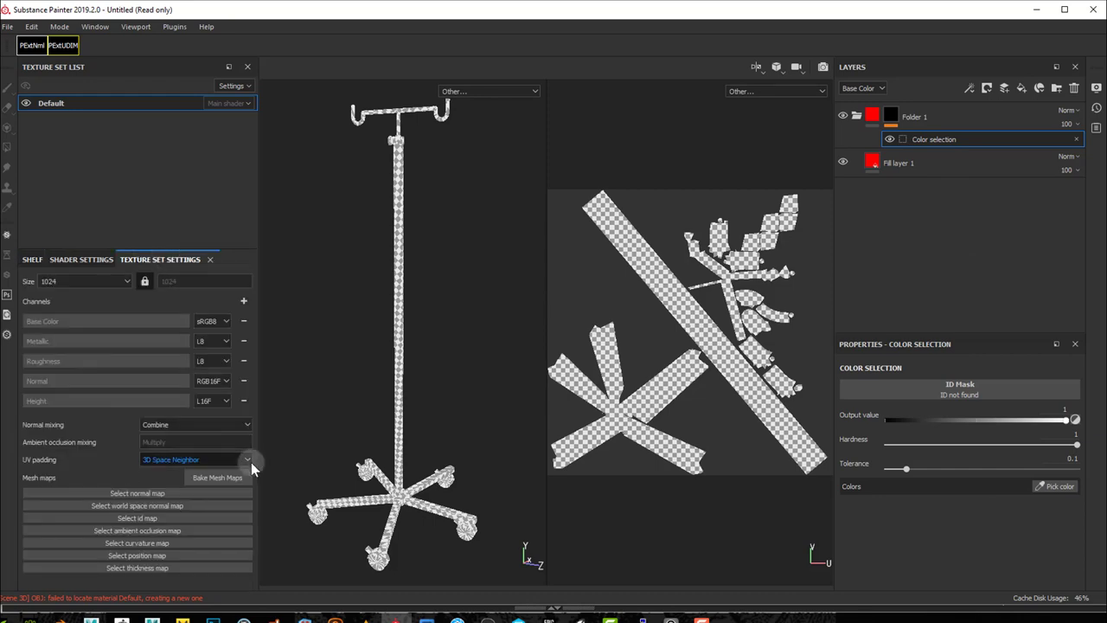
left_click(209, 479)
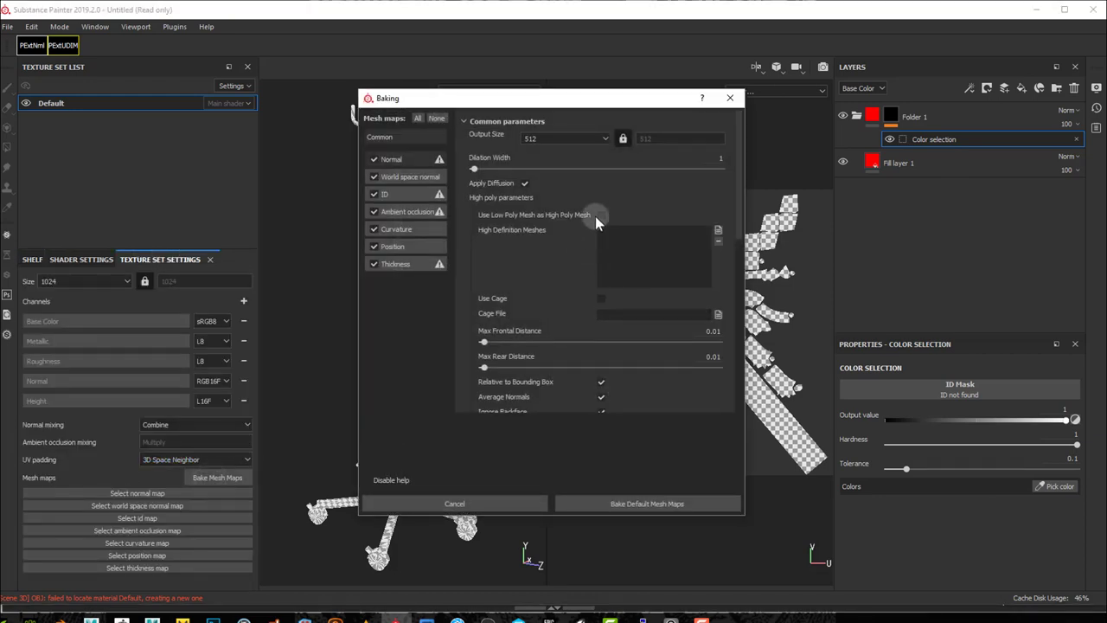
left_click(601, 214)
left_click(601, 214)
left_click(562, 138)
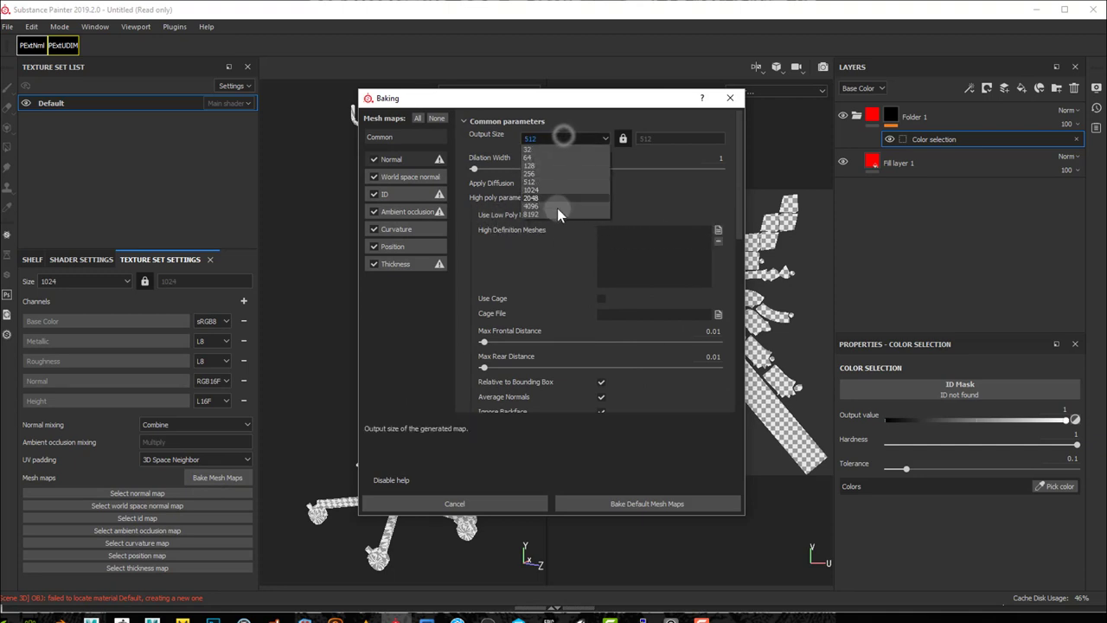
left_click(548, 190)
left_click(605, 503)
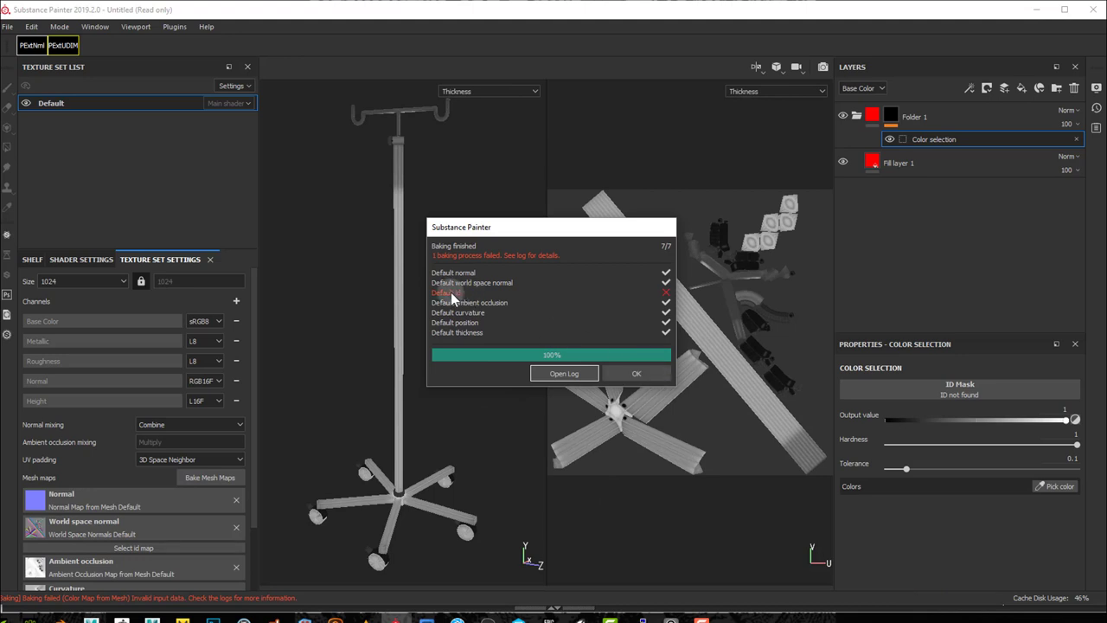
left_click(630, 370)
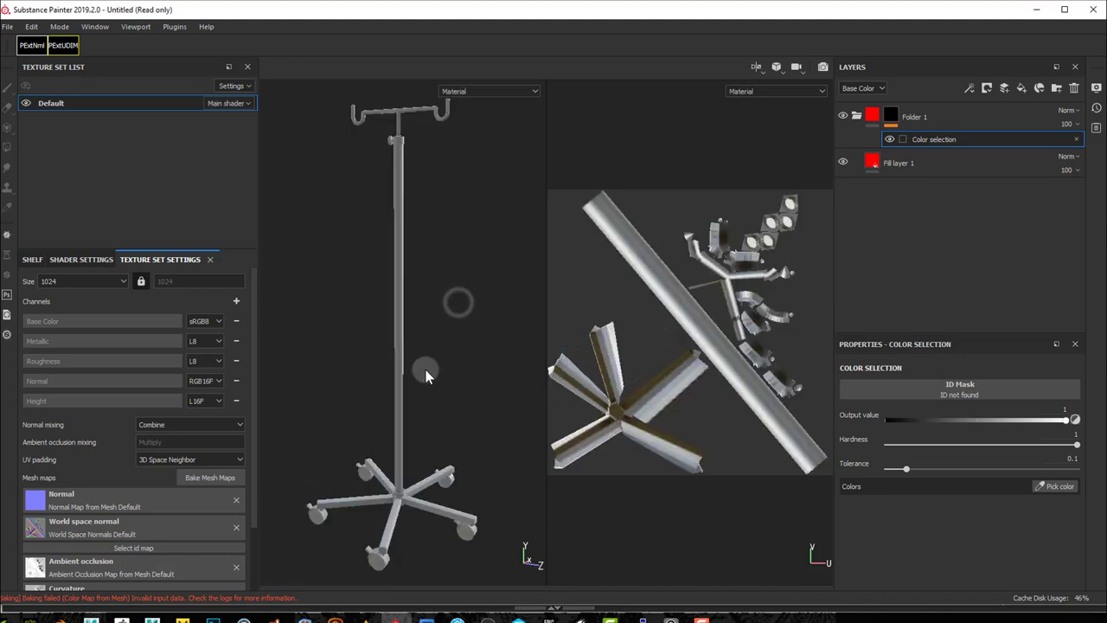
left_click(257, 597)
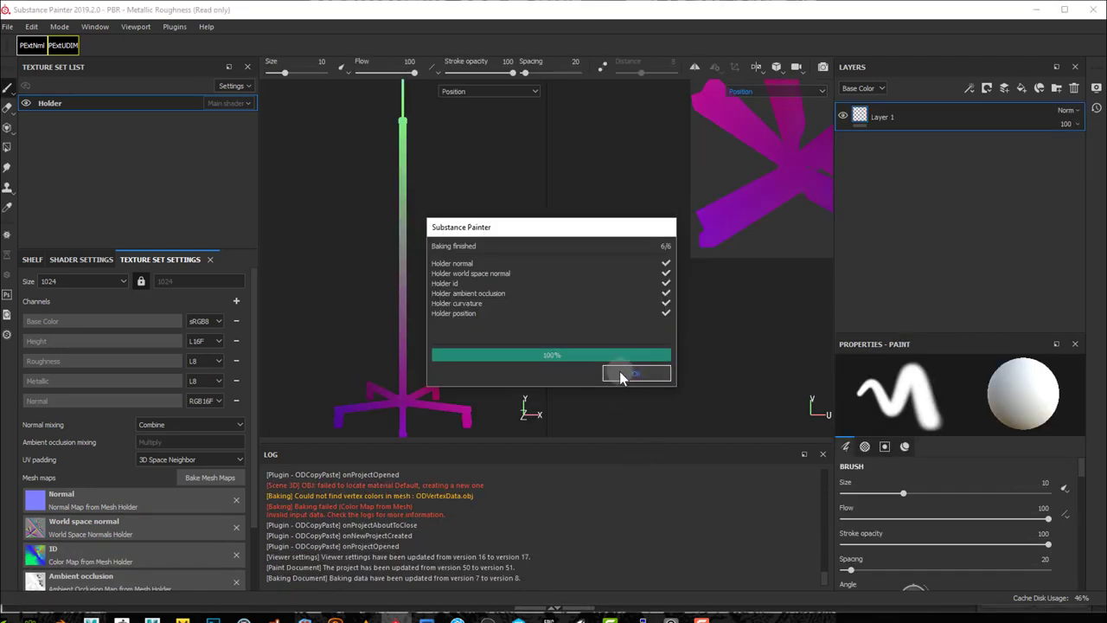
Close the bake report for the Holder mesh, look at the polypainted stand in ZBrush, and return to Substance Painter
left_click(619, 373)
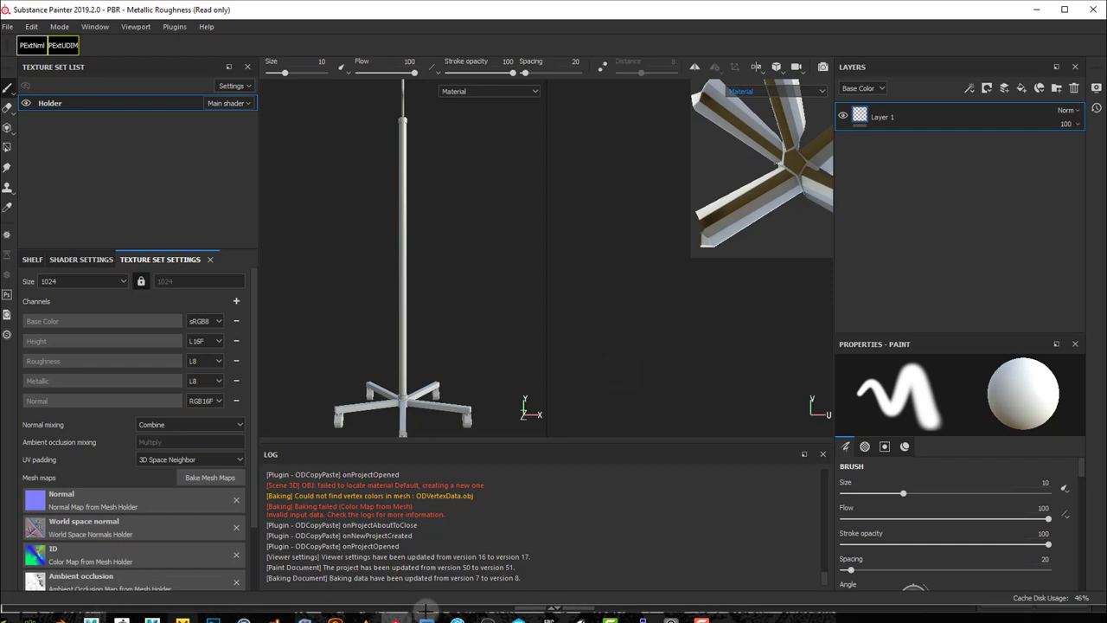
left_click(121, 617)
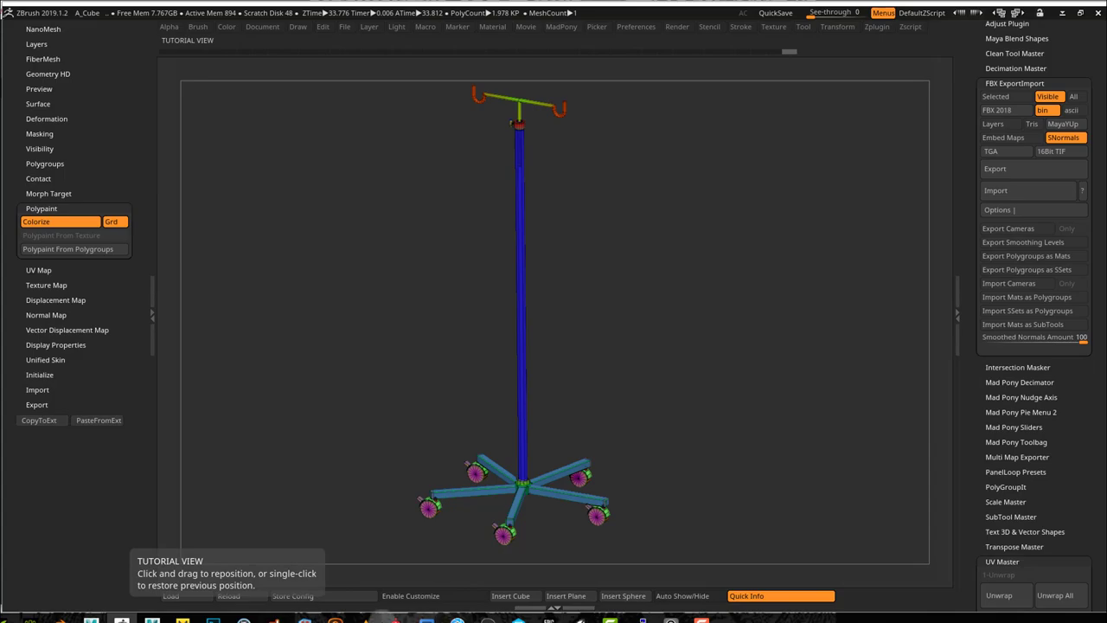
left_click(394, 619)
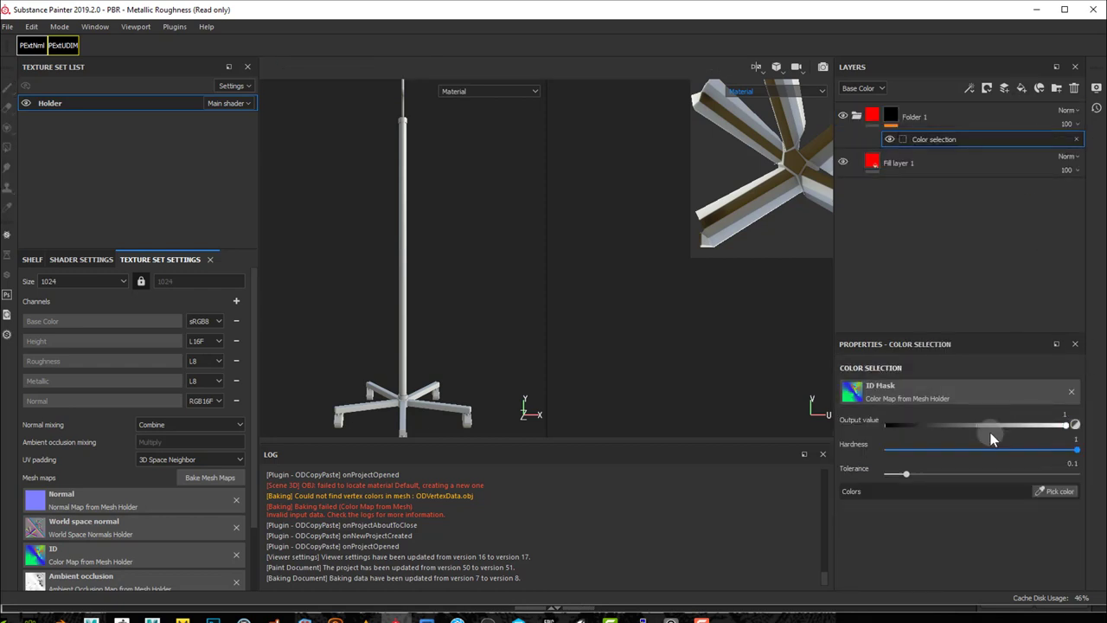
Add the pole's blue and the base legs' green from the ID map to Folder 1's color selection mask
left_click(1058, 492)
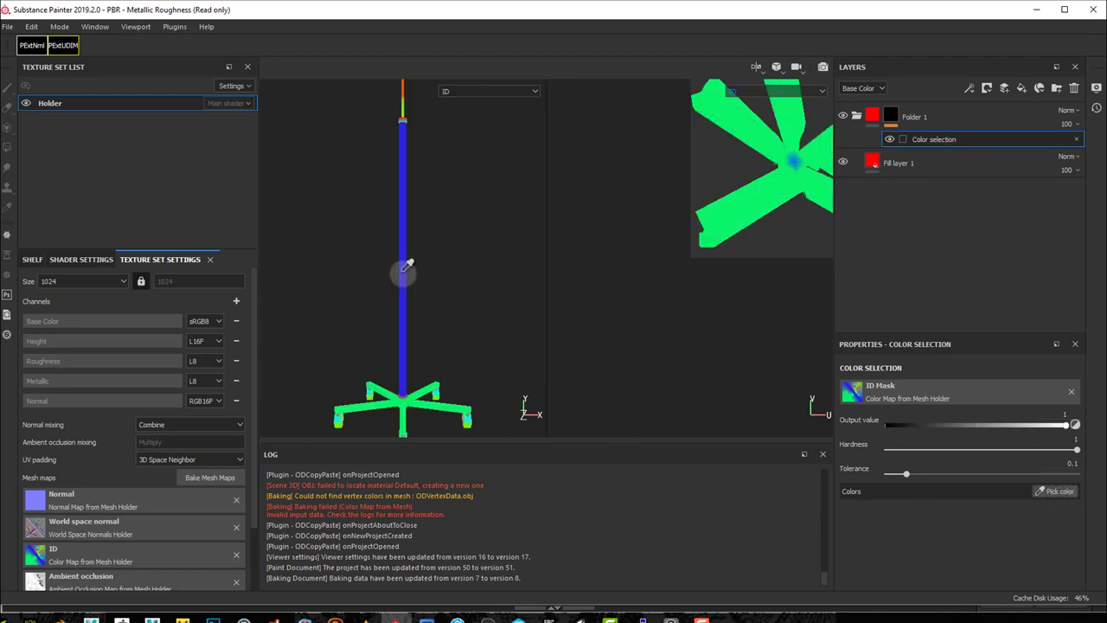
left_click(404, 362)
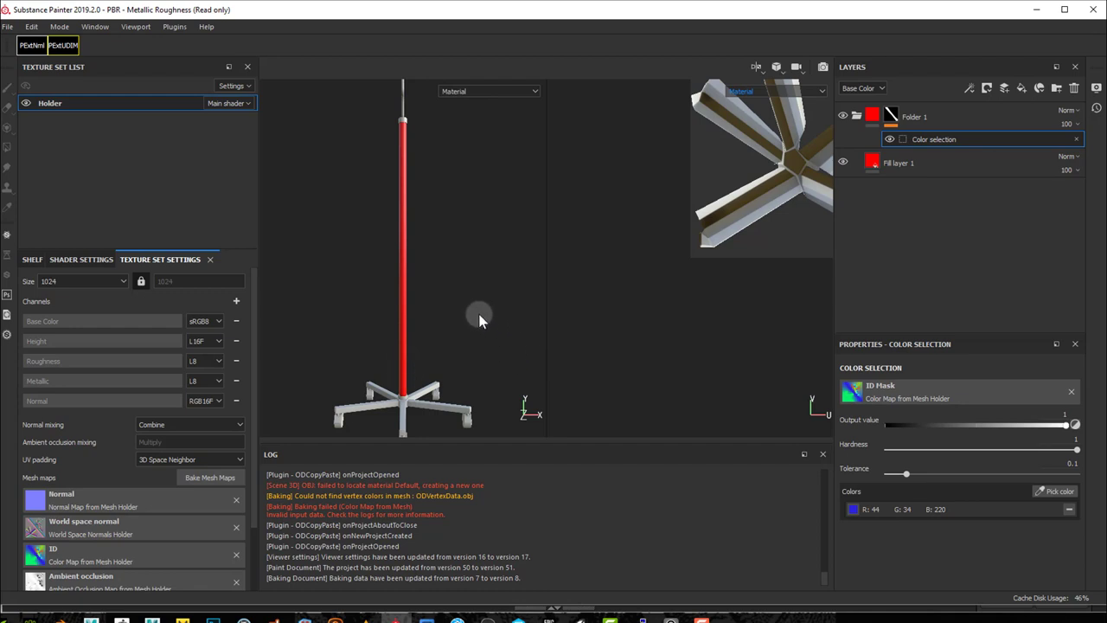
left_click_drag(455, 257, 441, 263, "alt")
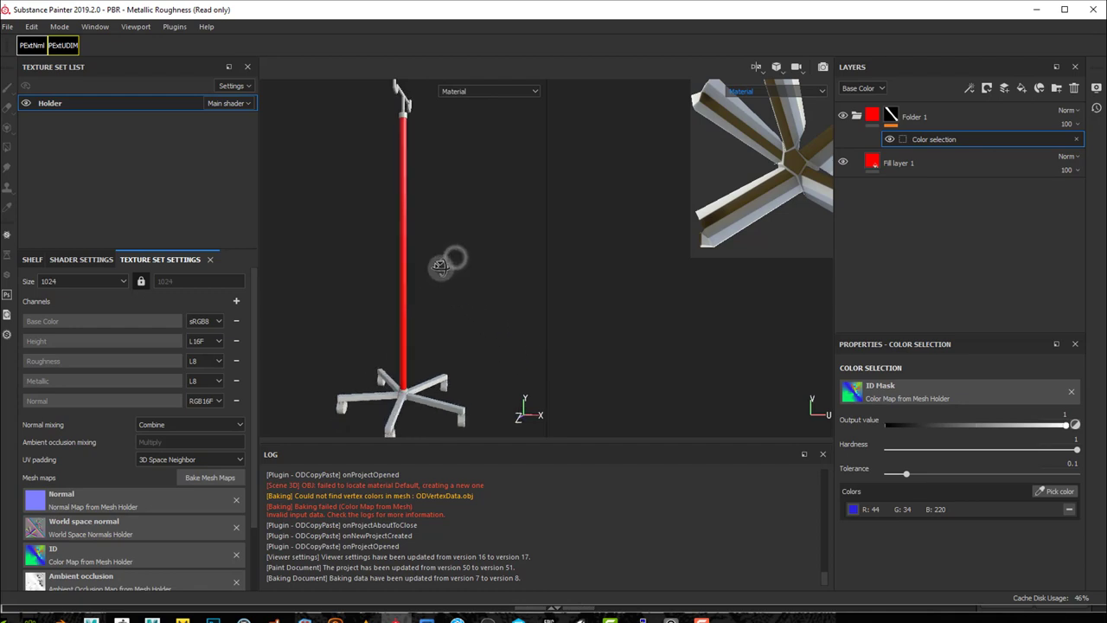
left_click(1055, 493)
left_click(430, 386)
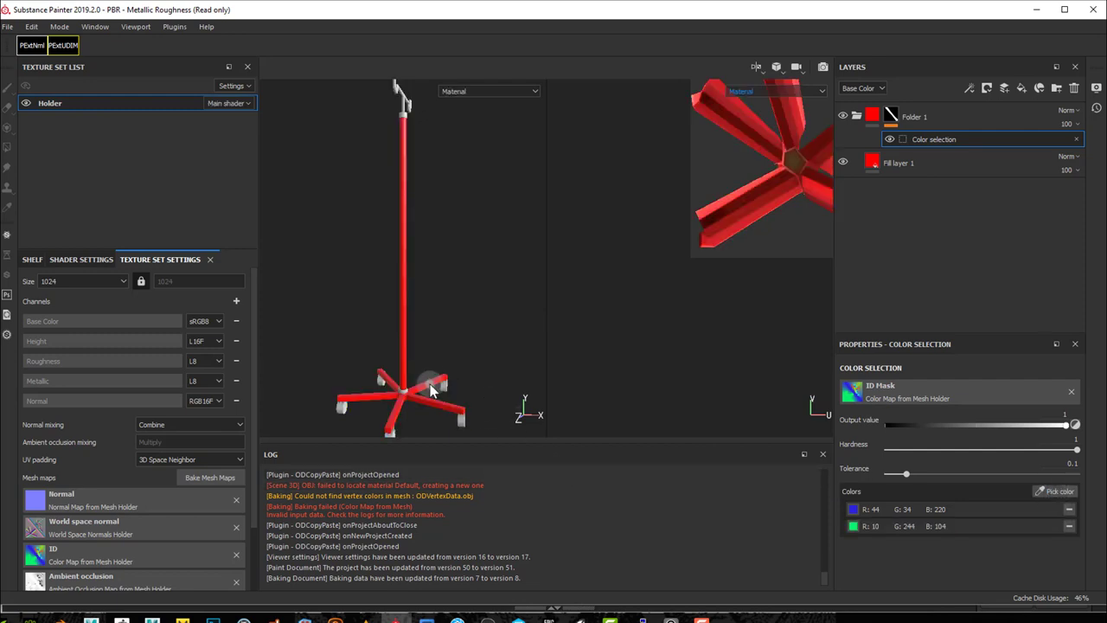
mouse_move(447, 326)
left_mouse_down("alt")
mouse_move(506, 317)
mouse_move(447, 328)
left_mouse_up("alt")
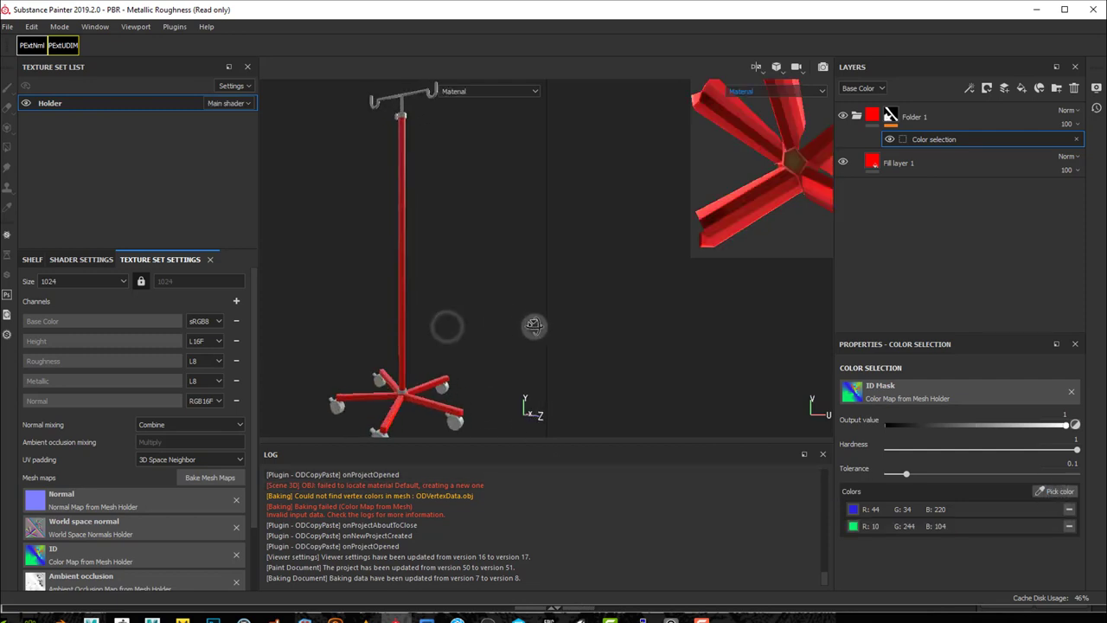
Add the Aluminium Pure material above Fill layer 1 inside Folder 1
left_click(922, 164)
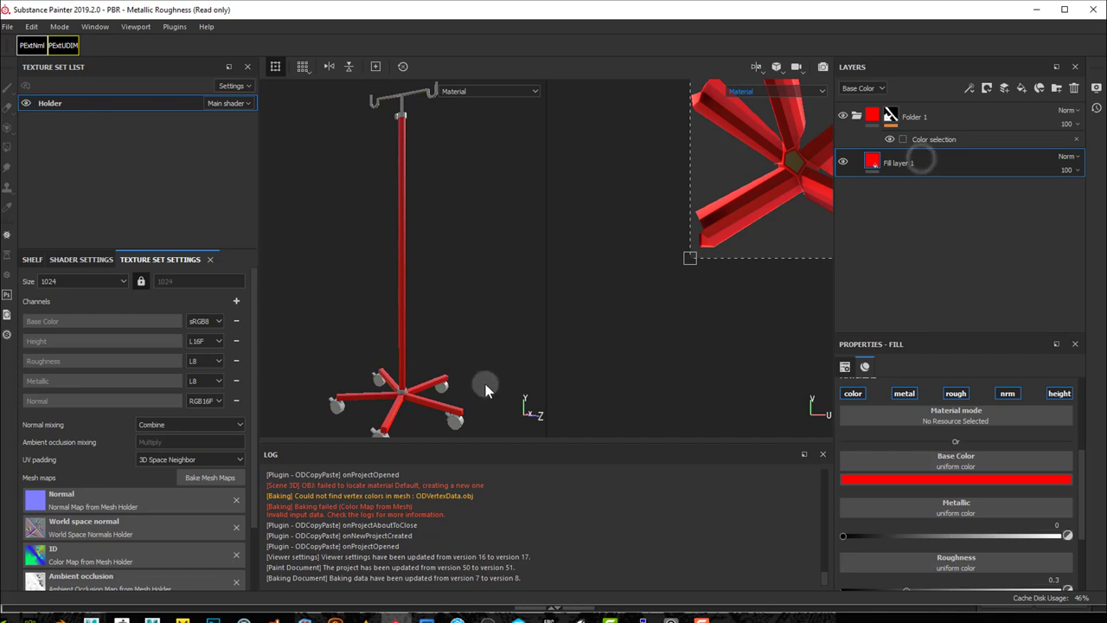
left_click(32, 259)
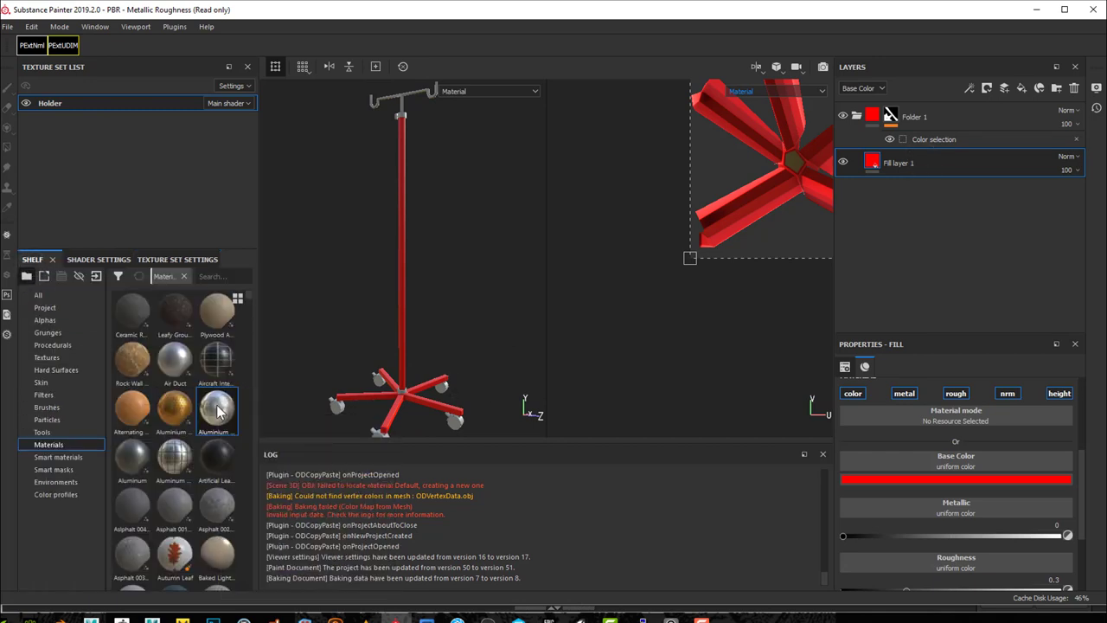
left_click_drag(216, 410, 882, 164)
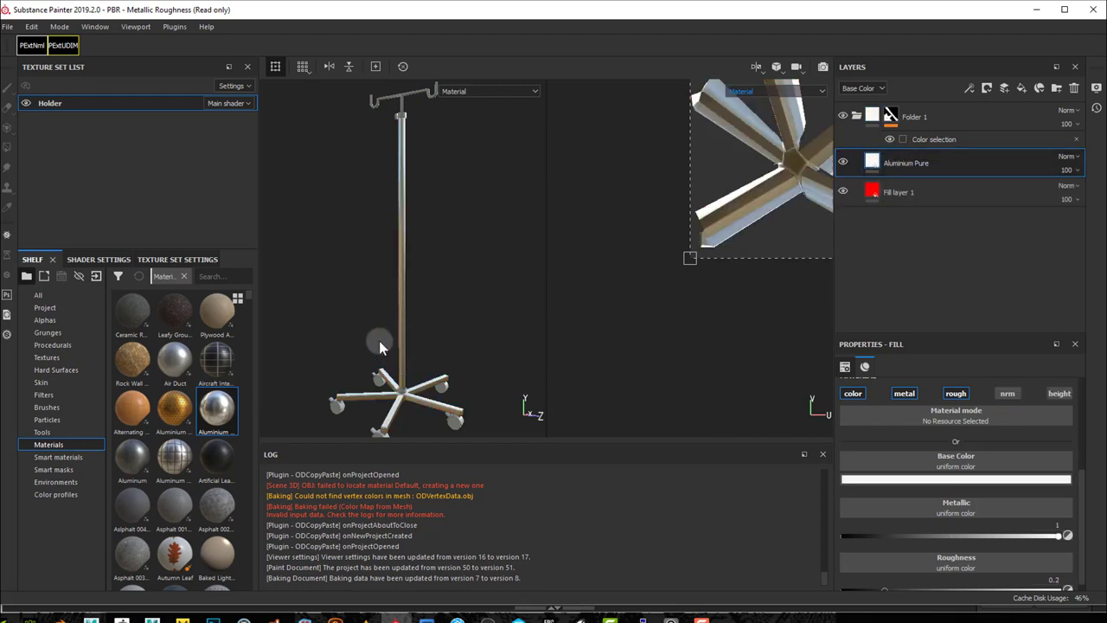
Examine the aluminium material on the pole, the base legs and the UV layout, from close up and from a distance
scroll(403, 385, "up", 5)
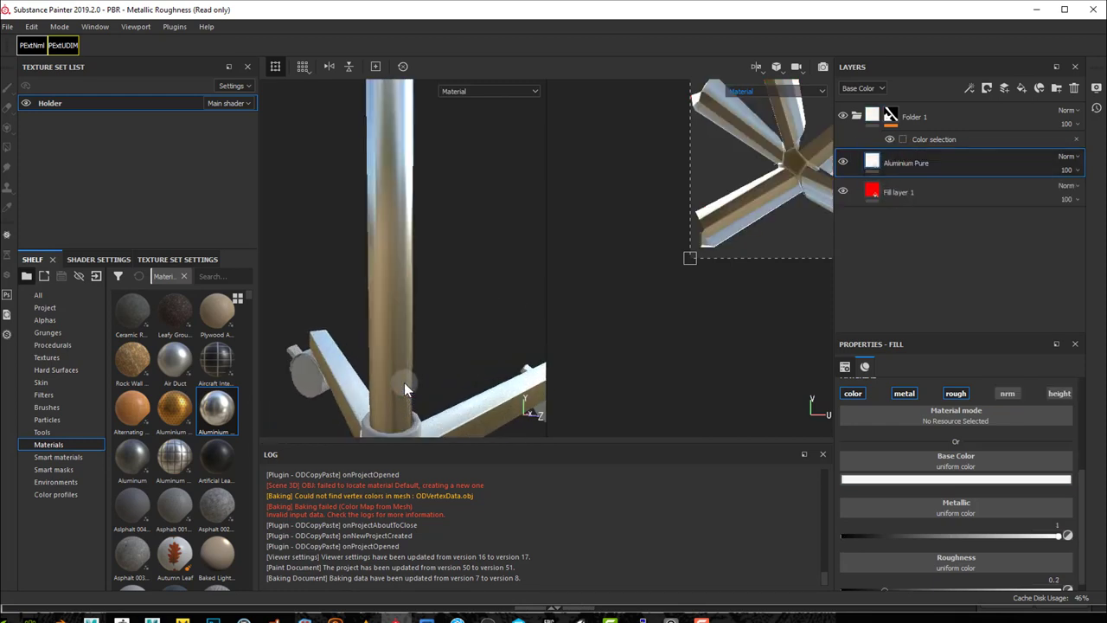
scroll(403, 385, "down", 4)
scroll(404, 385, "up", 2)
scroll(404, 382, "down", 4)
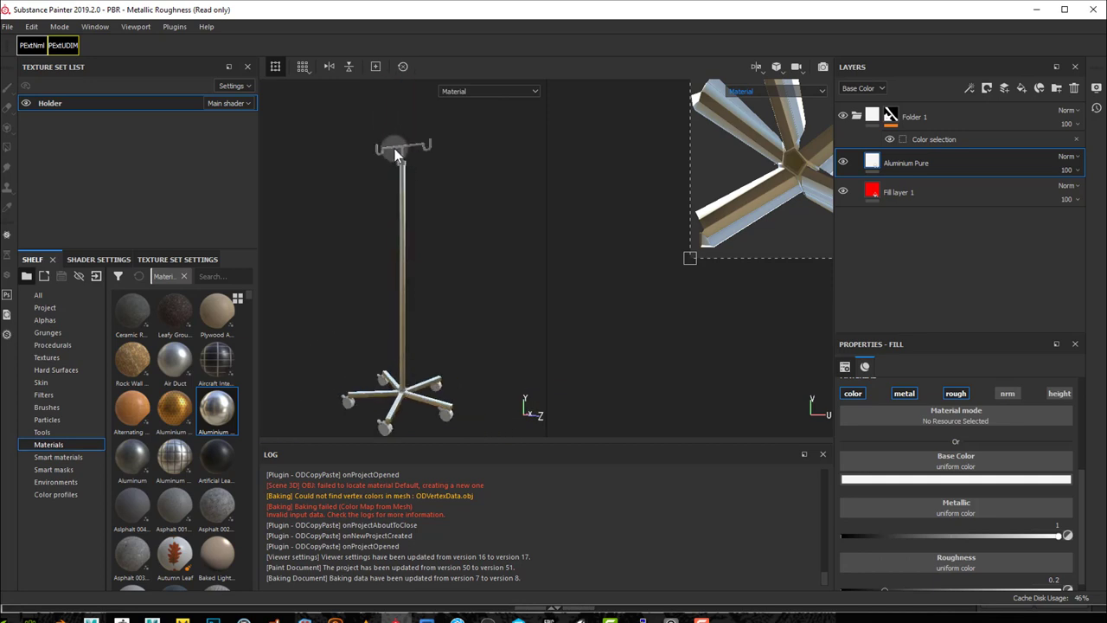
scroll(403, 156, "up", 2)
scroll(397, 275, "up", 3)
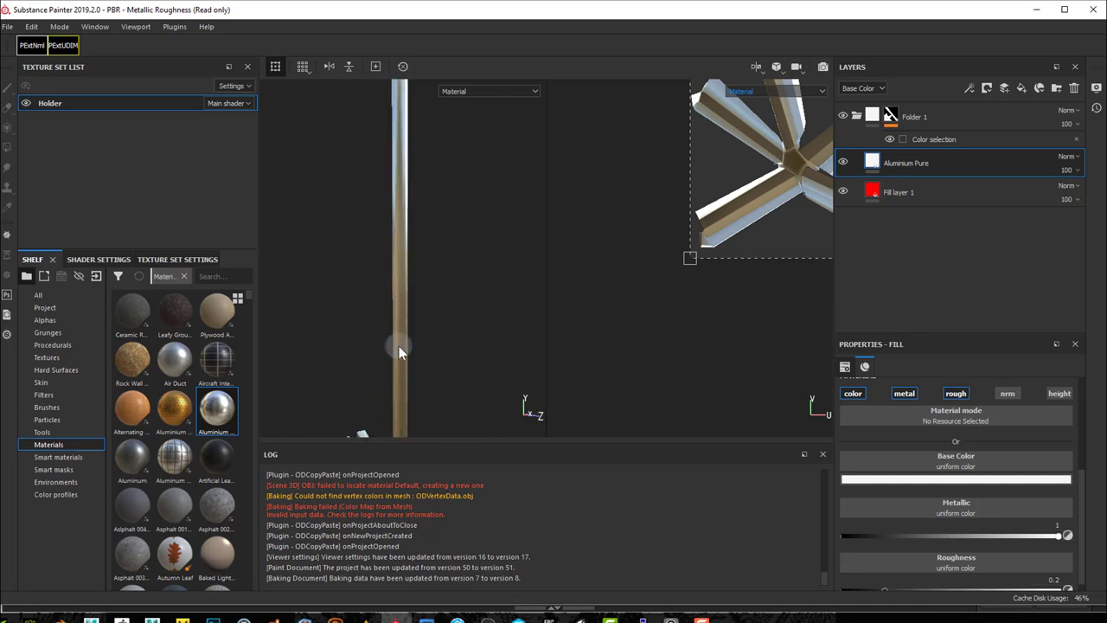
scroll(396, 346, "down", 4)
scroll(397, 417, "up", 5)
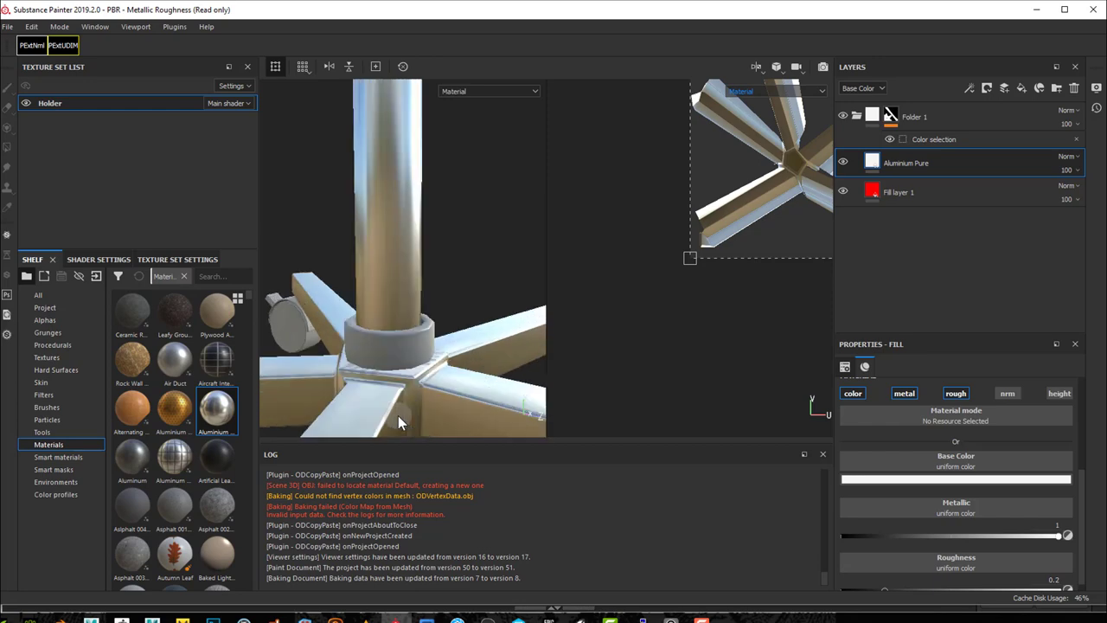
left_click_drag(475, 383, 380, 390, "alt")
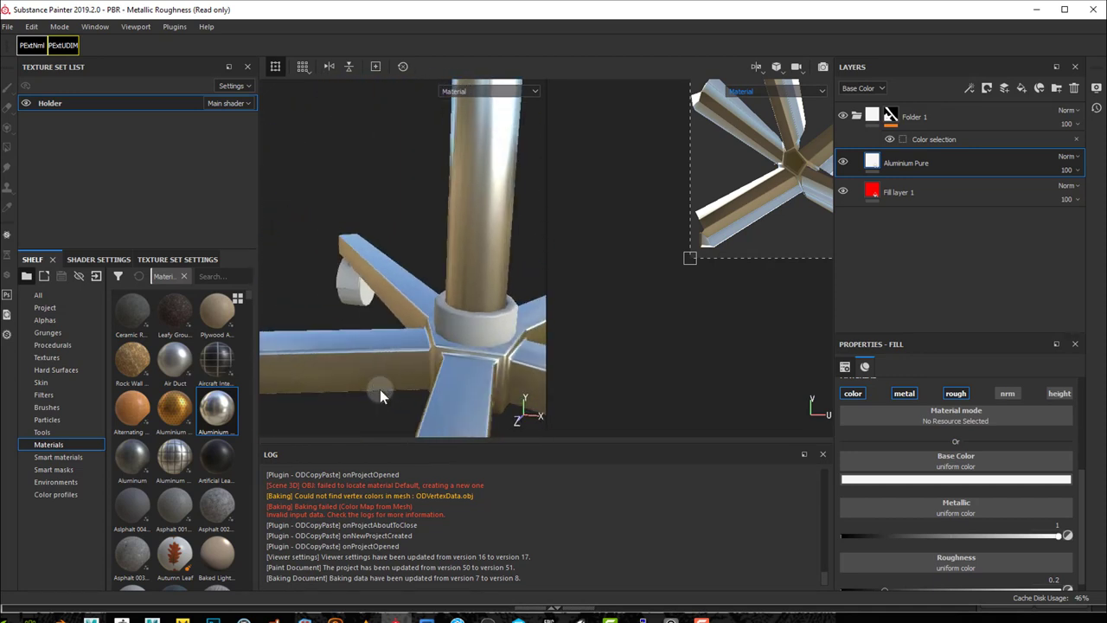
scroll(447, 360, "down", 5)
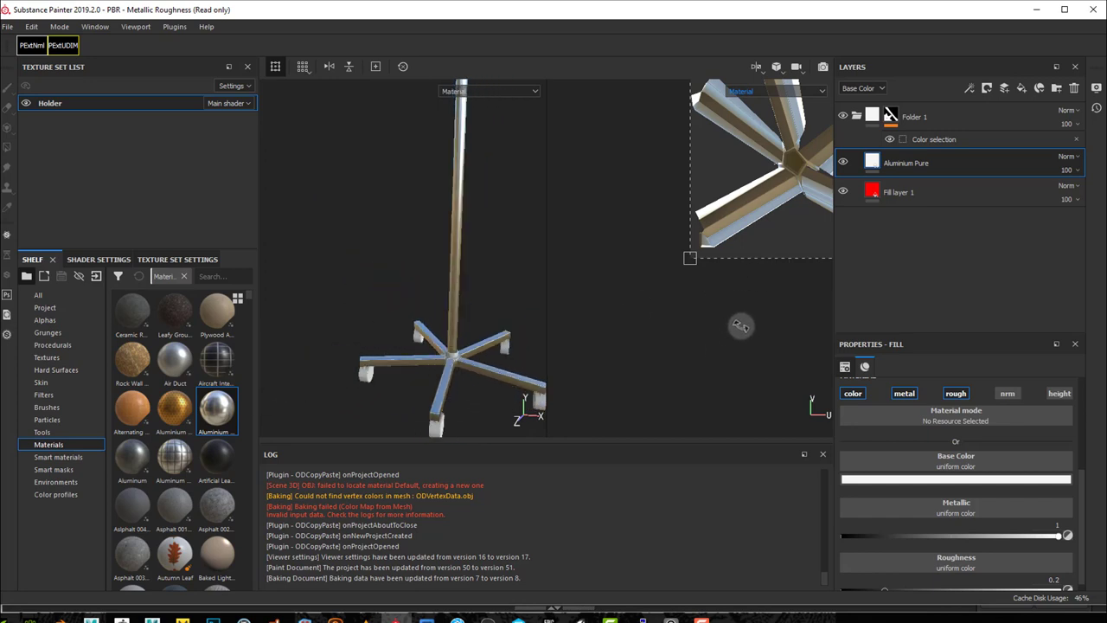
key("ctrl+alt")
left_click_drag(779, 317, 652, 446, "ctrl+alt")
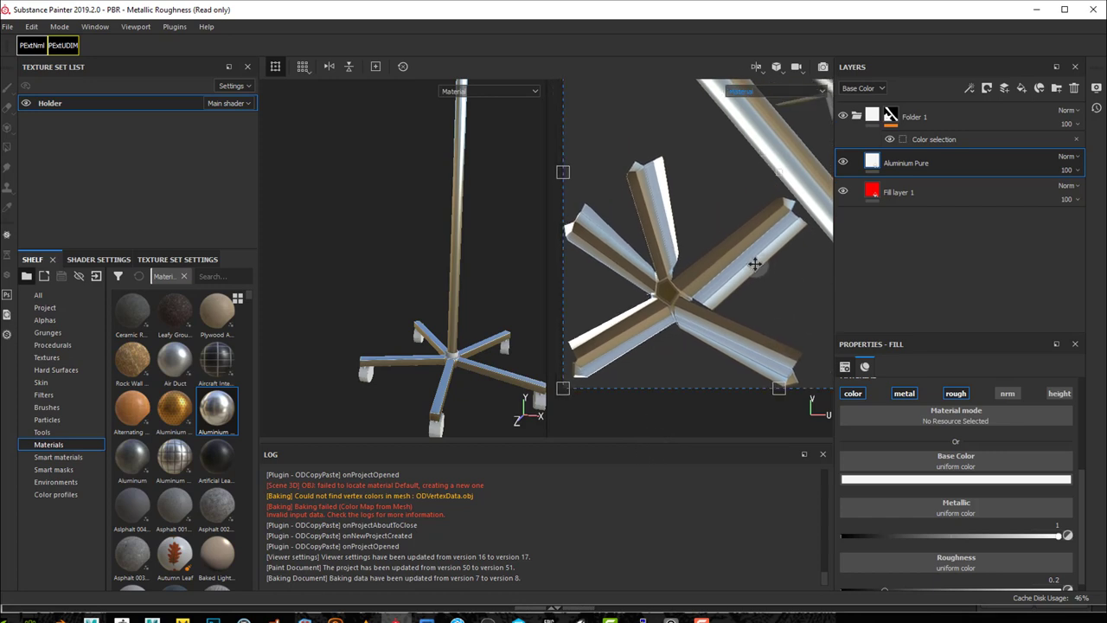
scroll(755, 264, "down", 5)
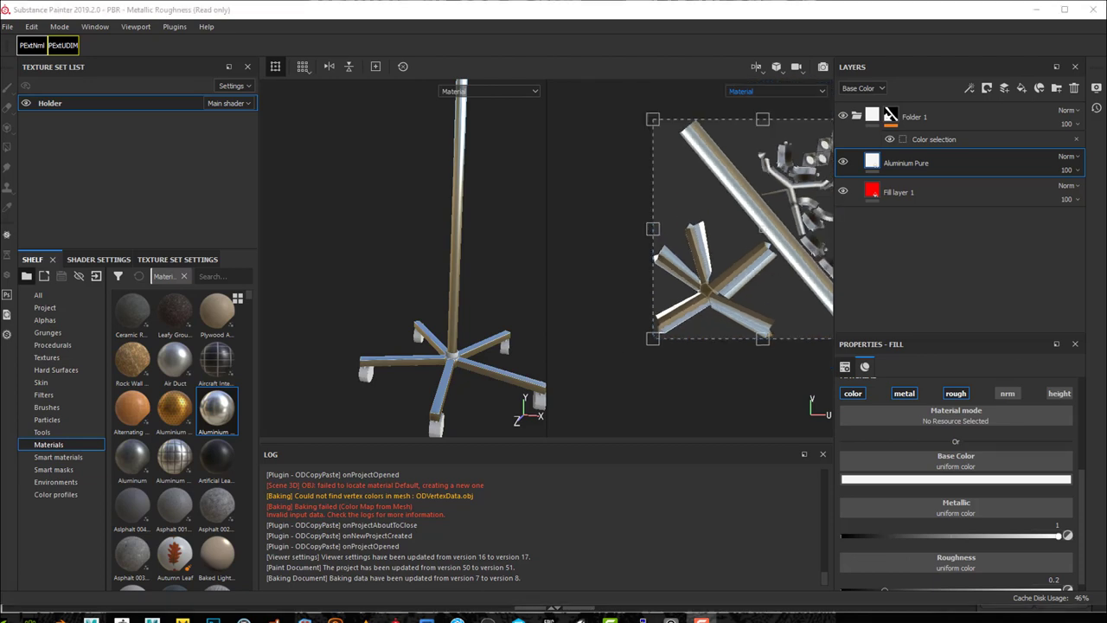